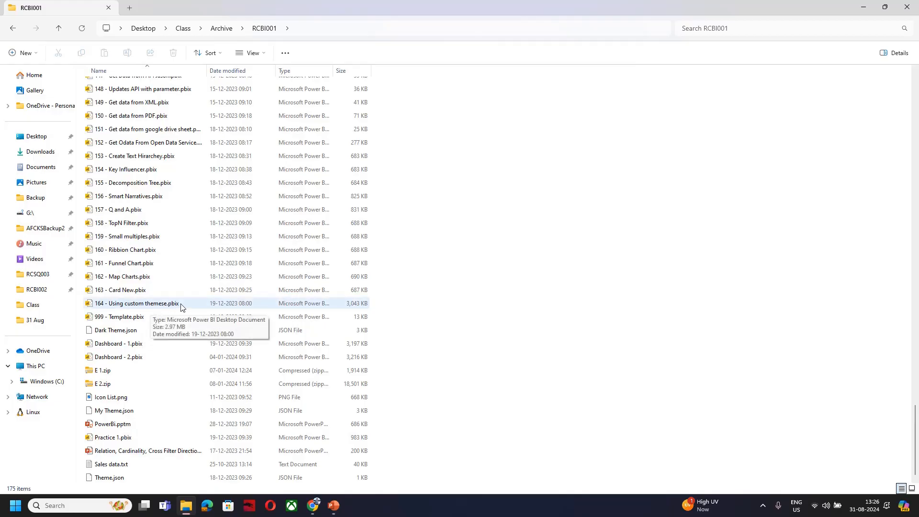
Look through the files in the E 1 folder of RCBI001 and return to RCBI001
{"action": "scroll", "coordinate": [180, 307], "scroll_direction": "up", "scroll_amount": 20}
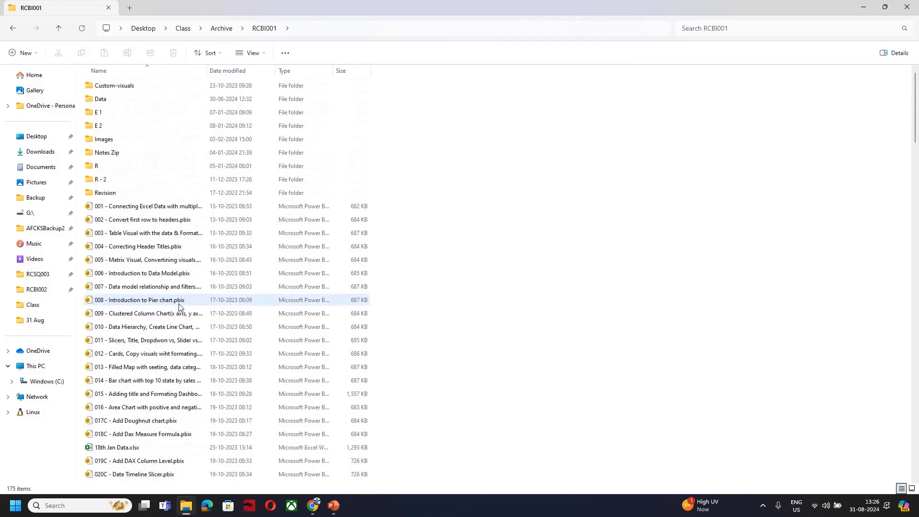
{"action": "left_click", "coordinate": [106, 115]}
{"action": "double_click", "coordinate": [106, 120]}
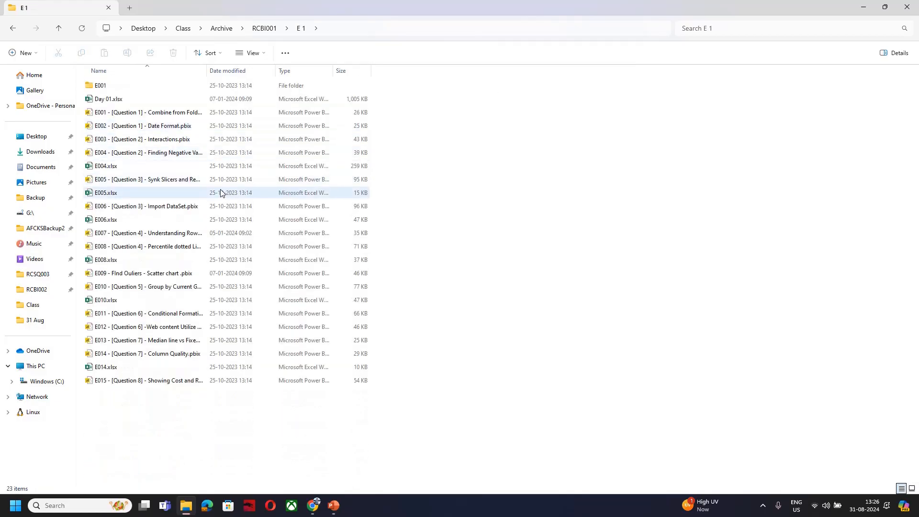
{"action": "left_click", "coordinate": [264, 28]}
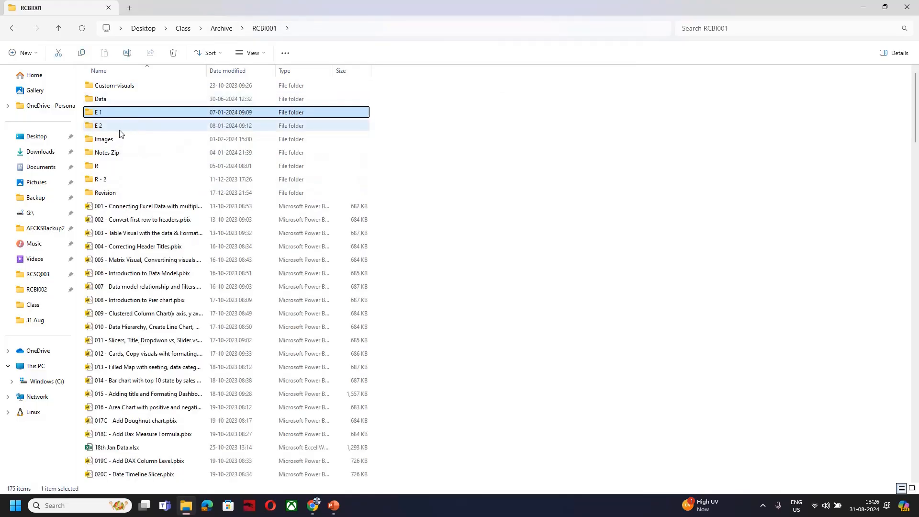
Look through the files in the E 2 folder and return to RCBI001
{"action": "left_click", "coordinate": [115, 128]}
{"action": "double_click", "coordinate": [115, 127]}
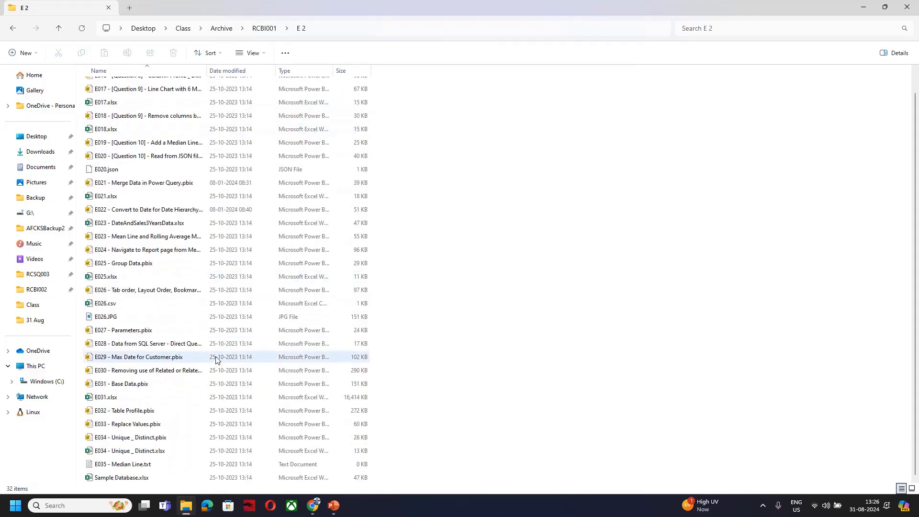
{"action": "scroll", "coordinate": [215, 358], "scroll_direction": "up", "scroll_amount": 2}
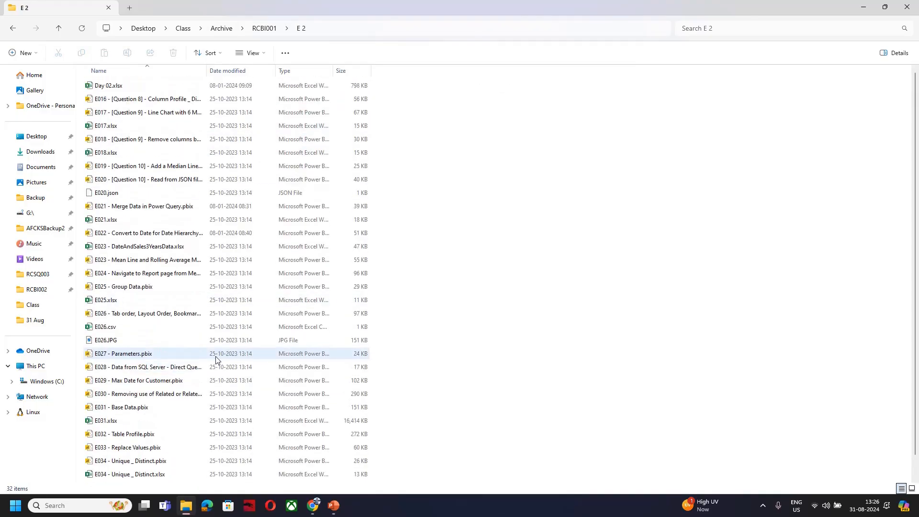
{"action": "scroll", "coordinate": [216, 358], "scroll_direction": "down", "scroll_amount": 2}
{"action": "left_click", "coordinate": [264, 28]}
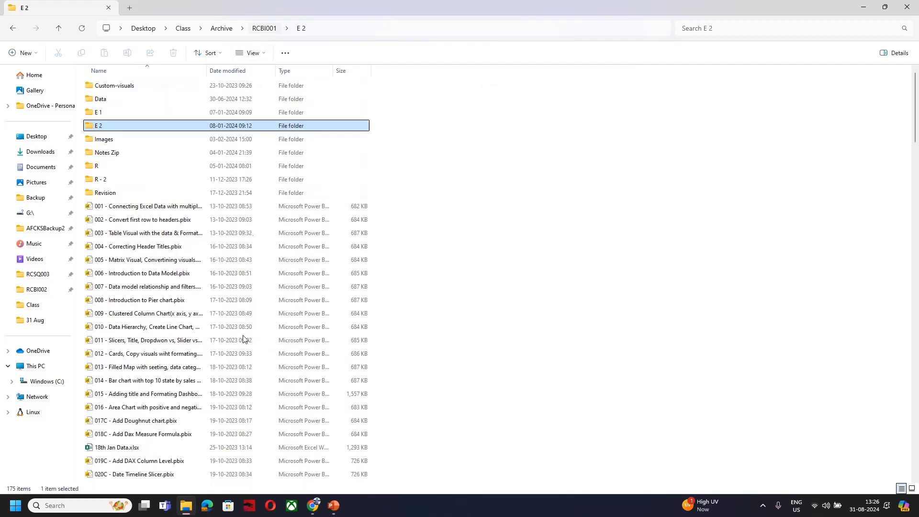
Review the contents of the Revision and Custom-visuals folders, returning to RCBI001 after each
{"action": "scroll", "coordinate": [241, 345], "scroll_direction": "down", "scroll_amount": 2}
{"action": "scroll", "coordinate": [242, 347], "scroll_direction": "up", "scroll_amount": 2}
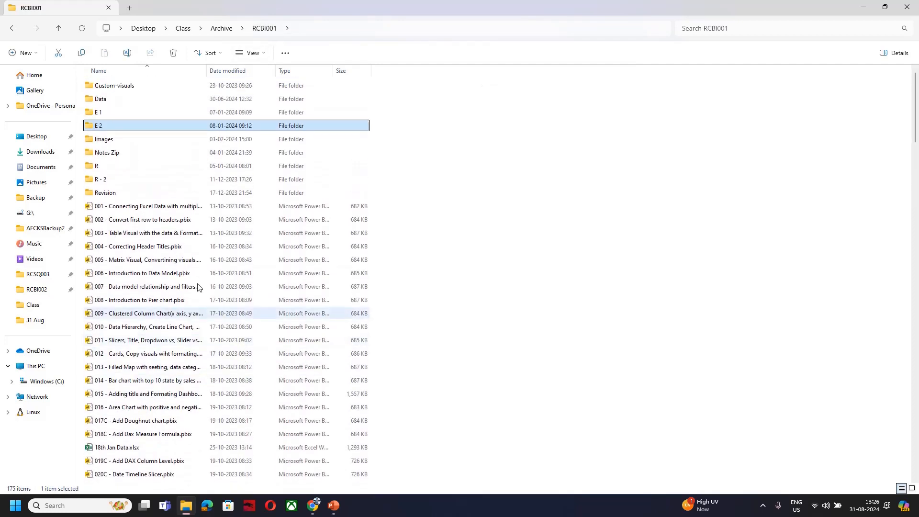
{"action": "double_click", "coordinate": [117, 198]}
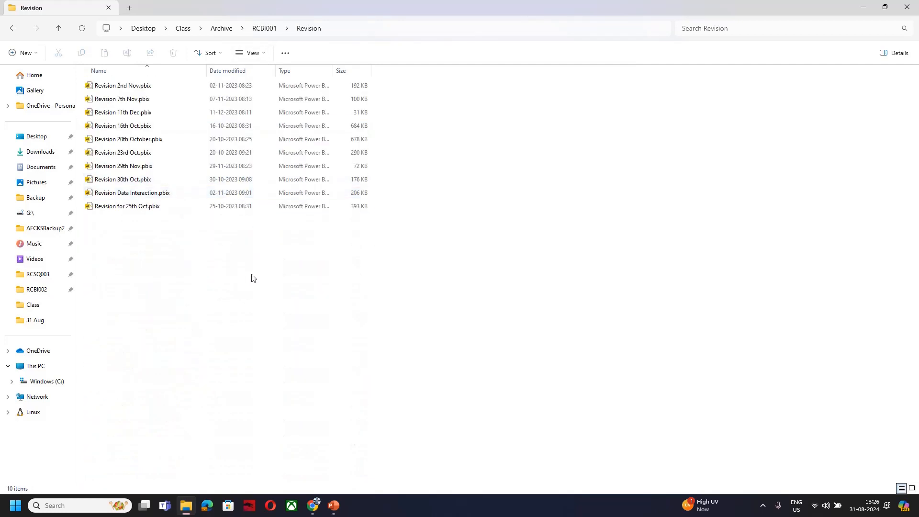
{"action": "left_click", "coordinate": [264, 28]}
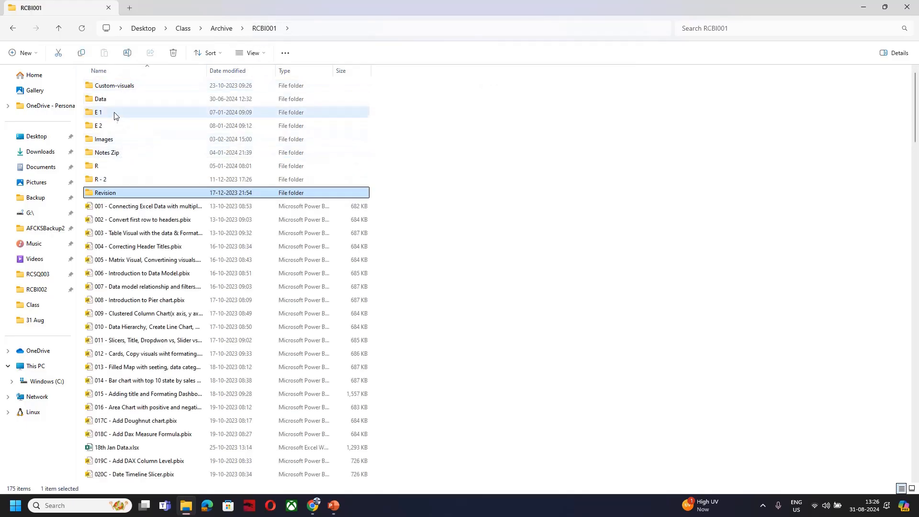
{"action": "double_click", "coordinate": [115, 86]}
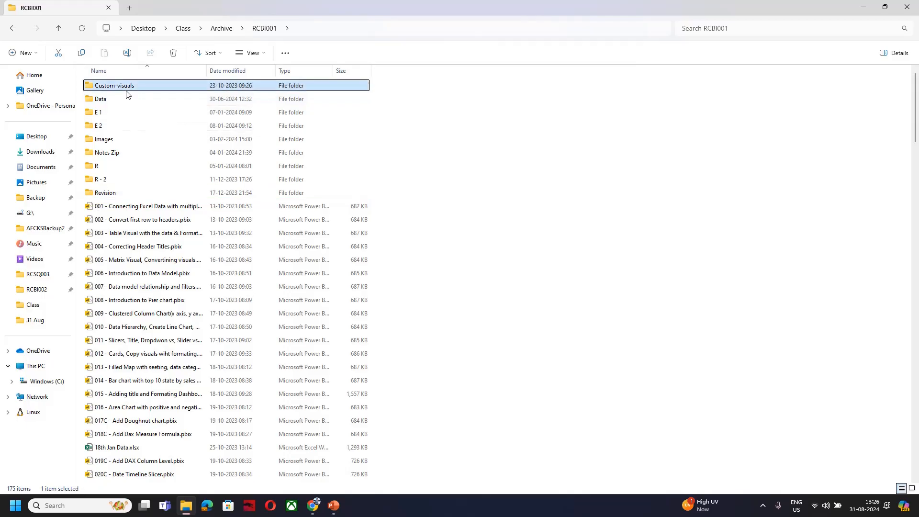
{"action": "scroll", "coordinate": [264, 289], "scroll_direction": "down", "scroll_amount": 7}
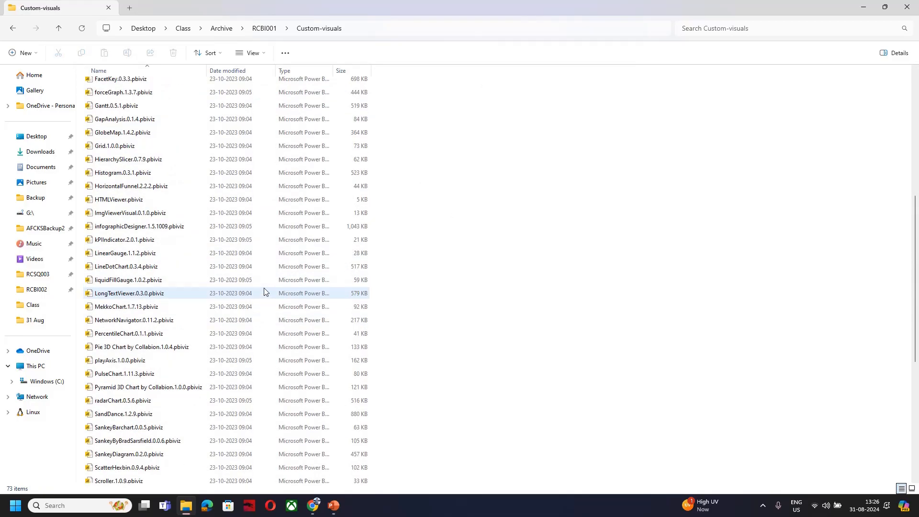
{"action": "key", "text": "alt+Left"}
Find the report file 160 - Ribbion Chart.pbix in RCBI001 and open it in Power BI Desktop
{"action": "scroll", "coordinate": [279, 292], "scroll_direction": "down", "scroll_amount": 2}
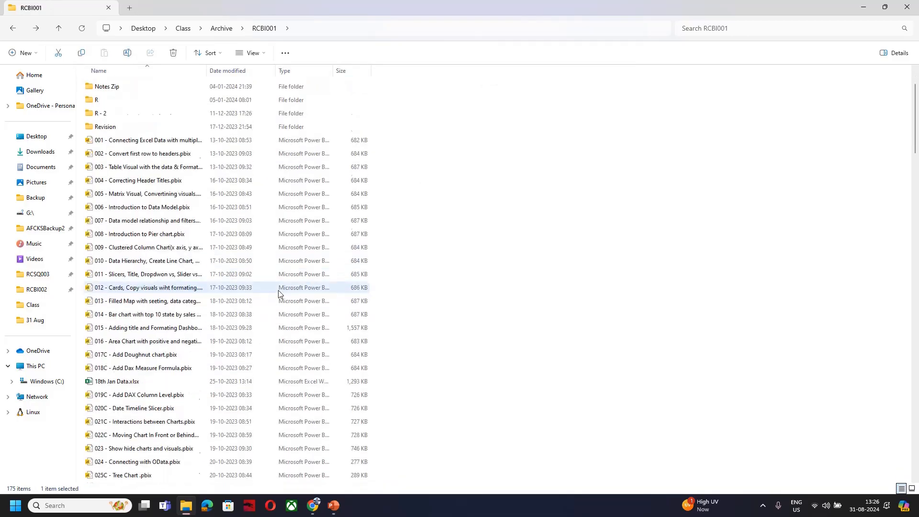
{"action": "scroll", "coordinate": [279, 293], "scroll_direction": "down", "scroll_amount": 10}
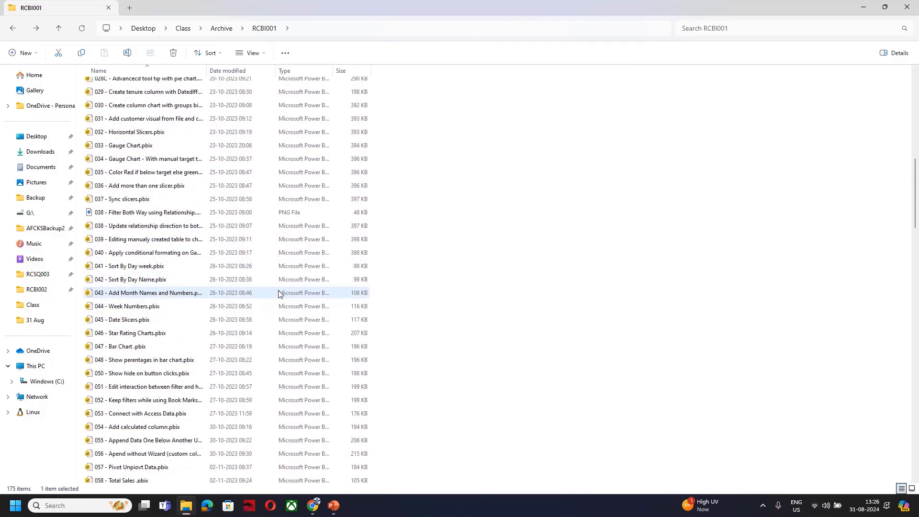
{"action": "scroll", "coordinate": [279, 294], "scroll_direction": "down", "scroll_amount": 15}
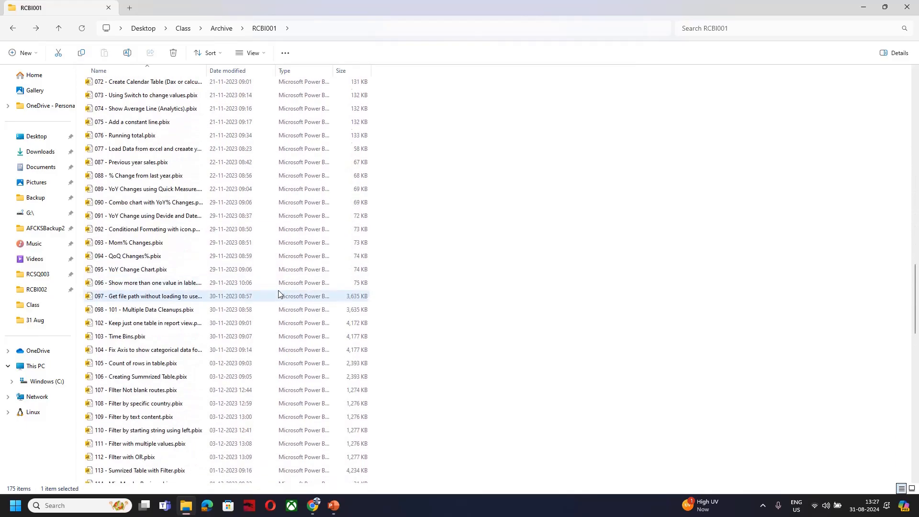
{"action": "scroll", "coordinate": [280, 294], "scroll_direction": "down", "scroll_amount": 17}
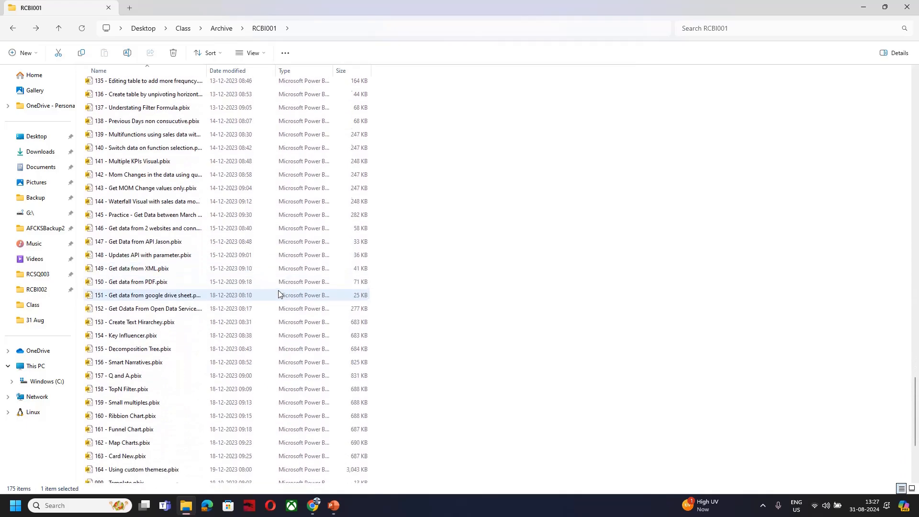
{"action": "scroll", "coordinate": [279, 294], "scroll_direction": "down", "scroll_amount": 3}
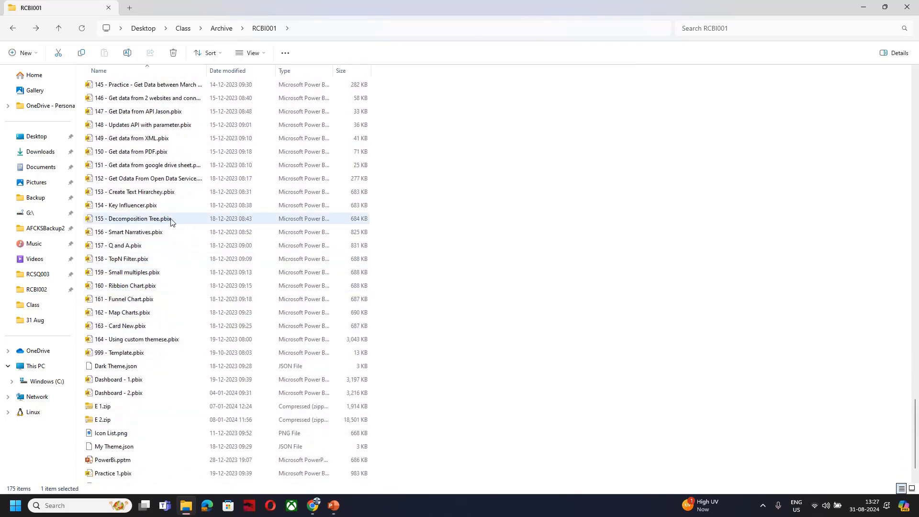
{"action": "left_click", "coordinate": [152, 287]}
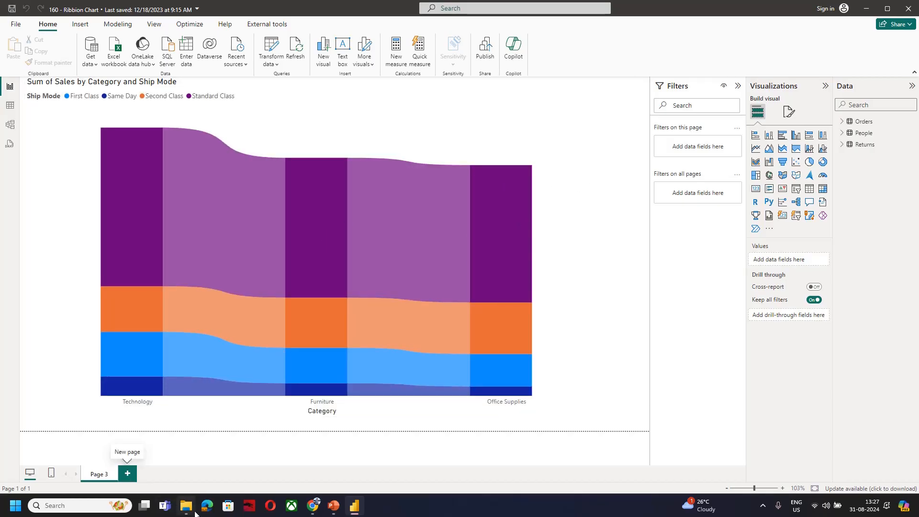
Return to the RCBI001 folder, open Dashboard - 1.pbix and show its KYC page
{"action": "mouse_move", "coordinate": [187, 505]}
{"action": "left_click", "coordinate": [192, 483]}
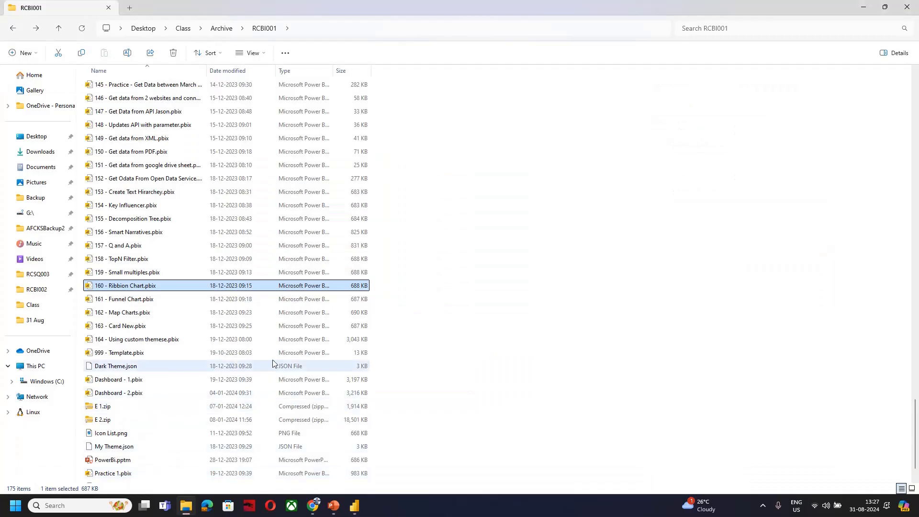
{"action": "left_click", "coordinate": [197, 383]}
{"action": "double_click", "coordinate": [197, 383]}
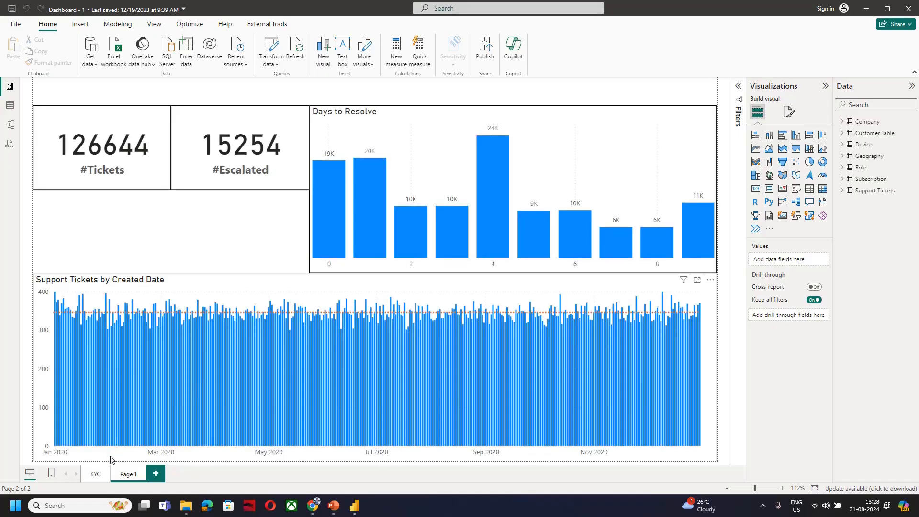
{"action": "left_click", "coordinate": [98, 474]}
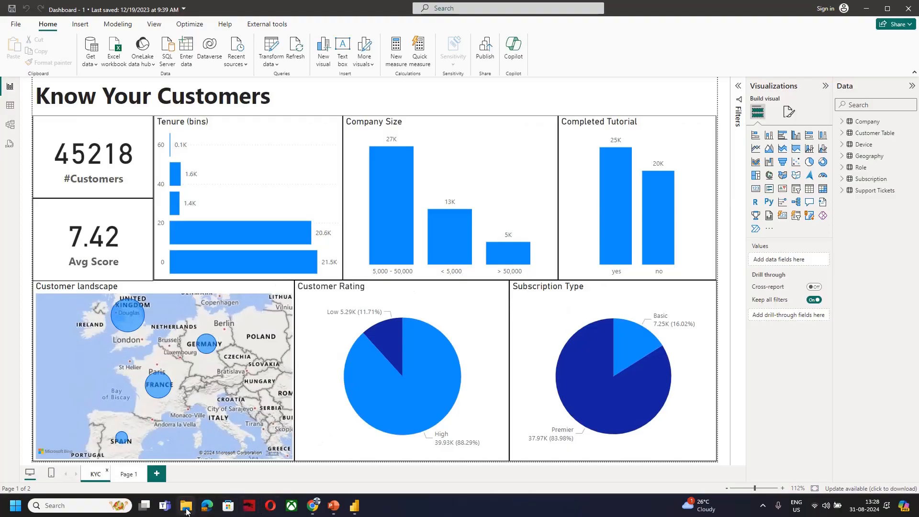
Switch back to File Explorer and open Dashboard - 2.pbix from the RCBI001 folder
{"action": "mouse_move", "coordinate": [186, 511]}
{"action": "left_click", "coordinate": [163, 464]}
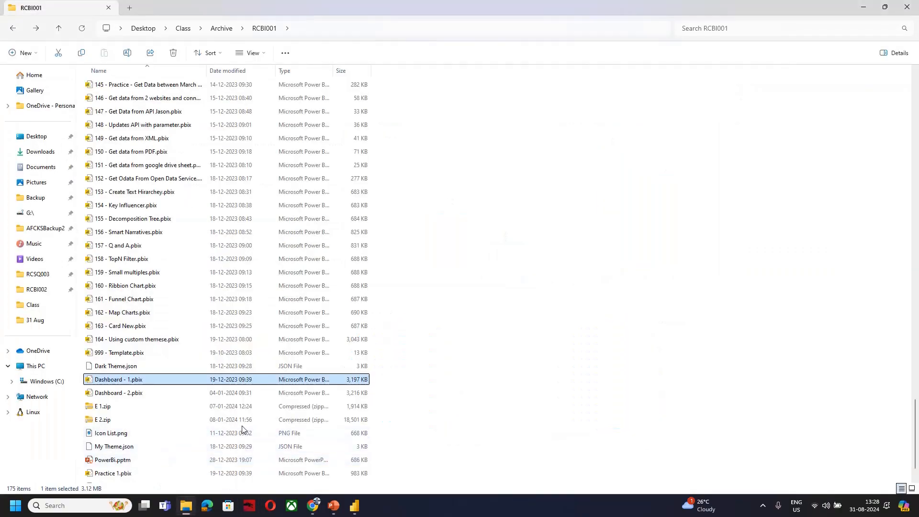
{"action": "double_click", "coordinate": [175, 395]}
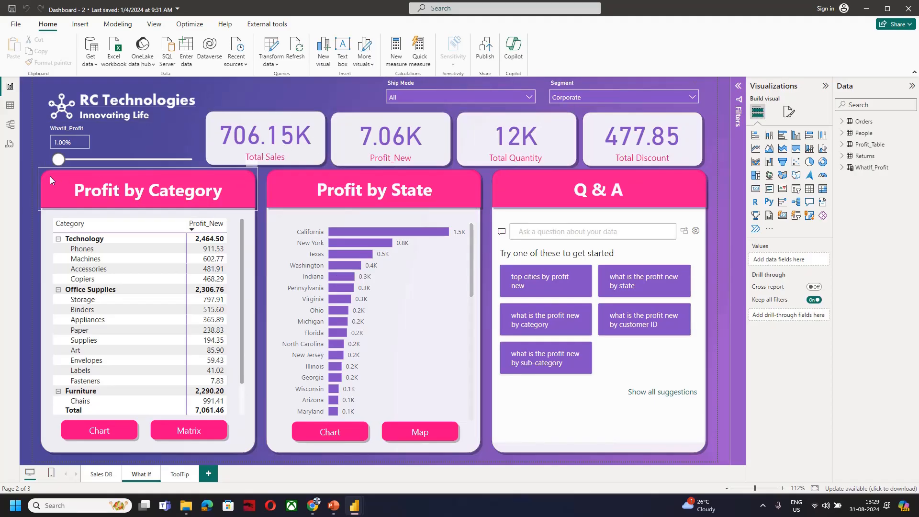
Try the WhatIf_Profit slider at 28% on the What If page and set it back to 1%
{"action": "left_click_drag", "start_coordinate": [60, 164], "coordinate": [96, 160]}
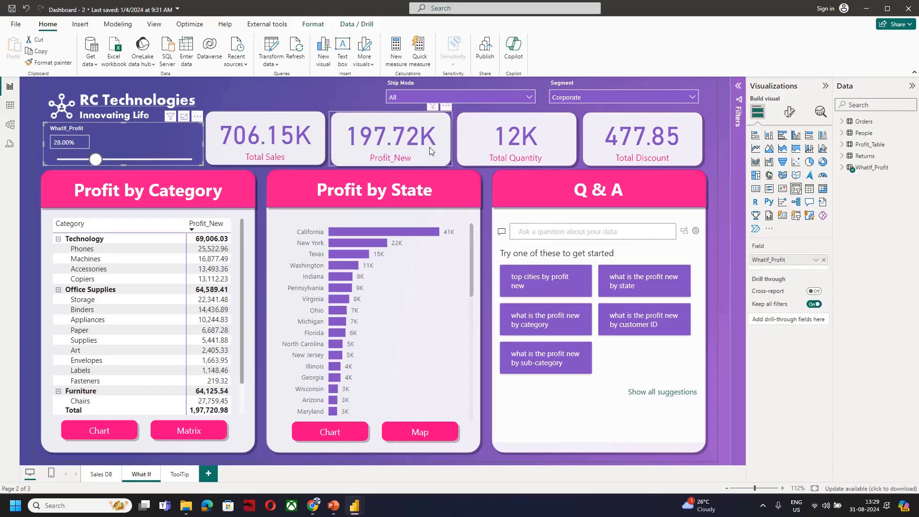
{"action": "left_click_drag", "start_coordinate": [96, 160], "coordinate": [58, 162]}
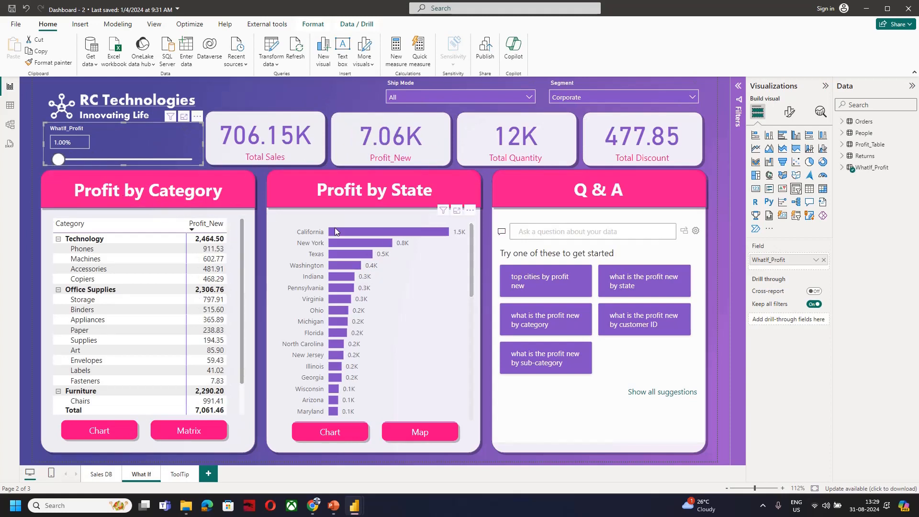
Inspect the report tooltips for the California bar in Profit by State and the Technology row in Profit by Category
{"action": "mouse_move", "coordinate": [340, 229]}
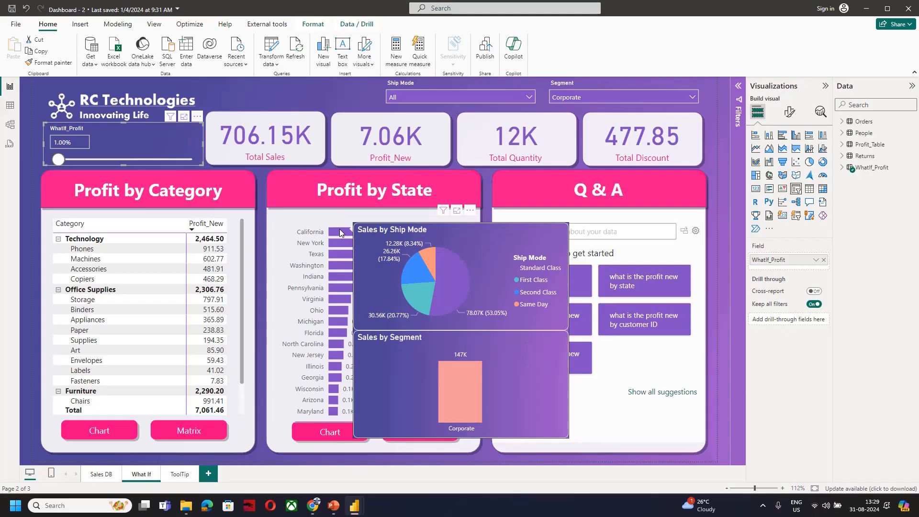
{"action": "mouse_move", "coordinate": [203, 271]}
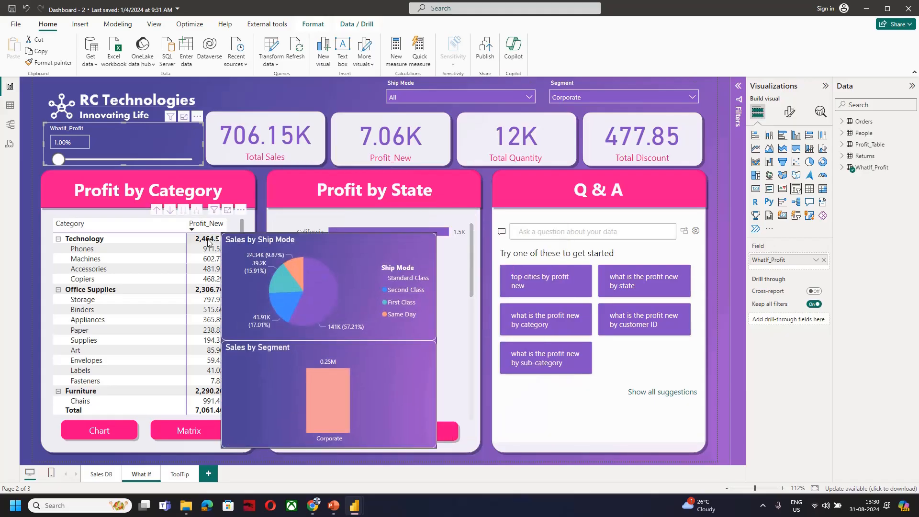
{"action": "mouse_move", "coordinate": [204, 294]}
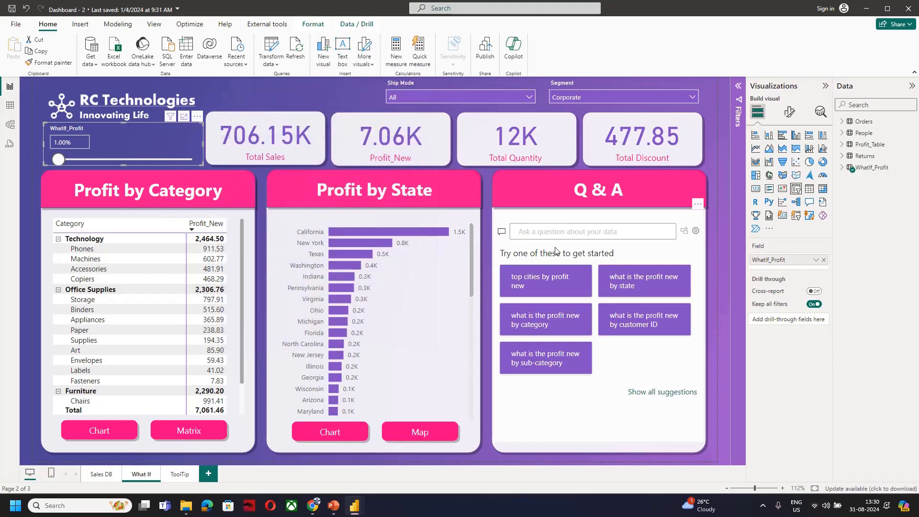
Ask the Q & A visual for "top cities by profit" and clear the question
{"action": "left_click", "coordinate": [550, 233]}
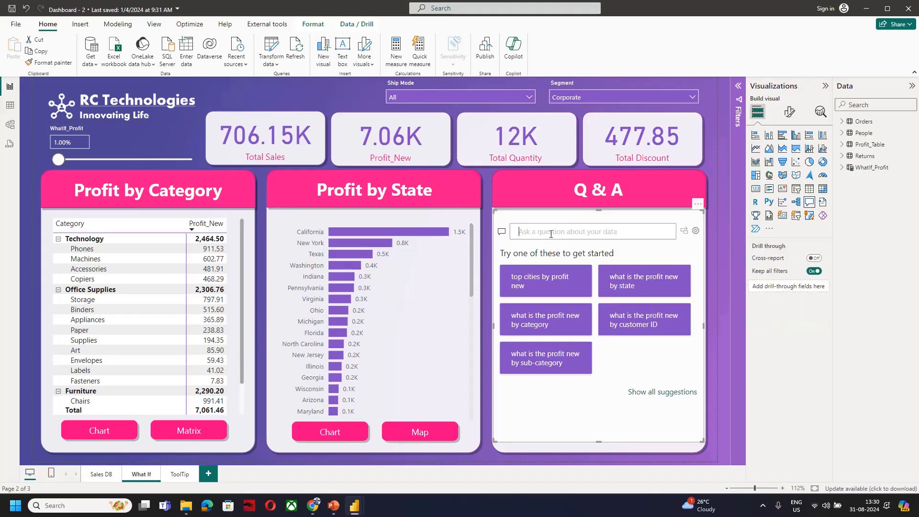
{"action": "type", "text": "top cities"}
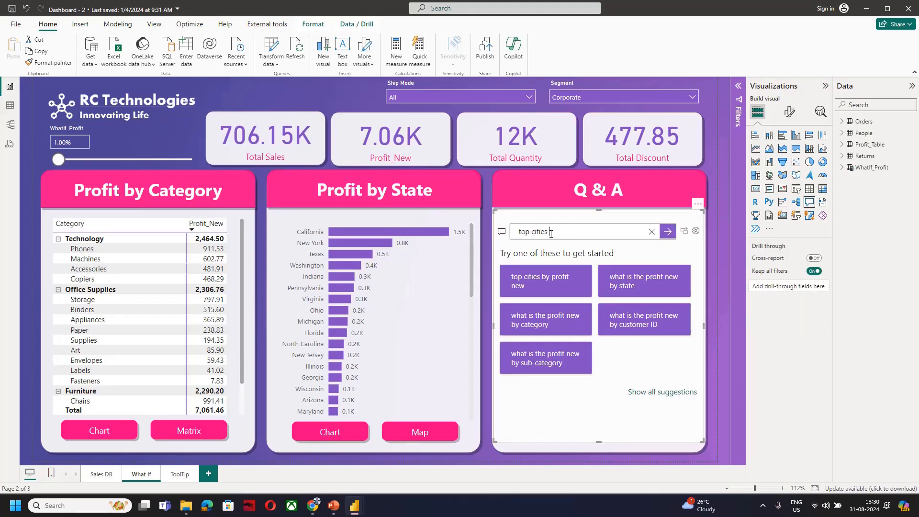
{"action": "type", "text": " by r"}
{"action": "left_click", "coordinate": [573, 250]}
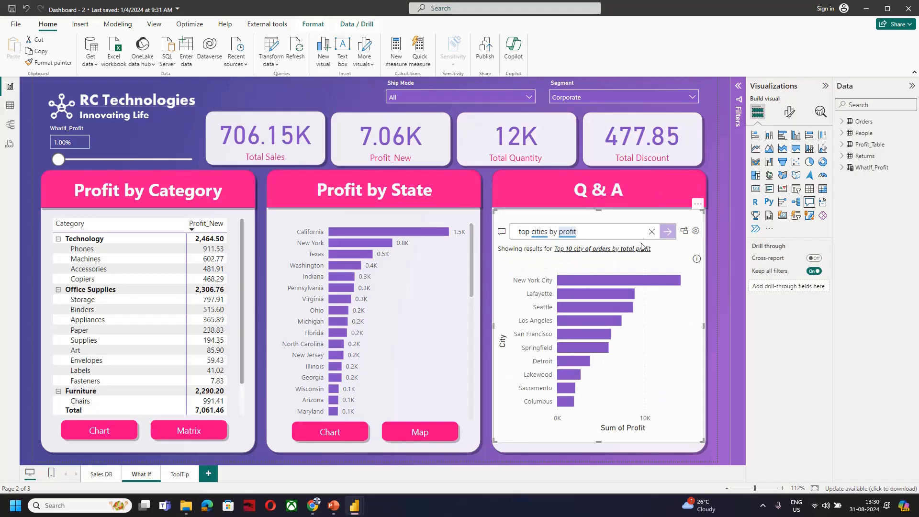
{"action": "left_click", "coordinate": [652, 231]}
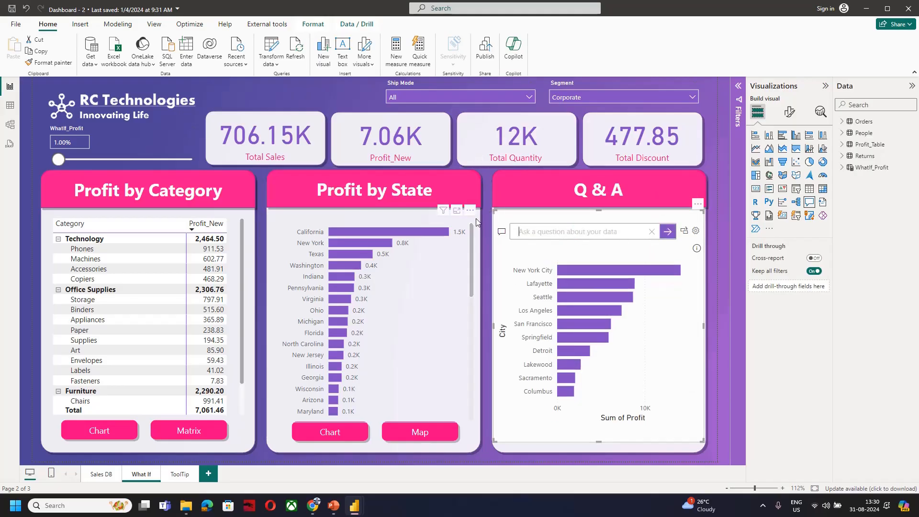
On the Sales DB page, switch the Sales by Category card to its matrix view and back to the chart view
{"action": "left_click", "coordinate": [96, 475]}
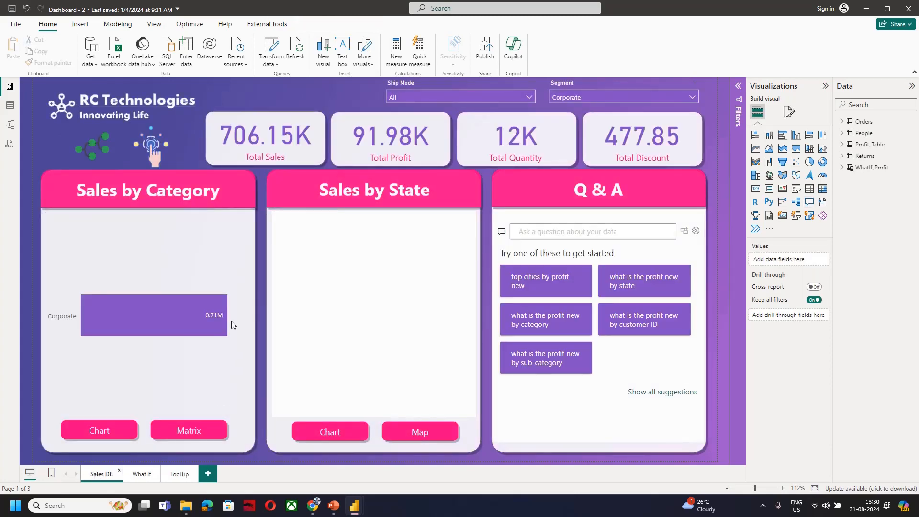
{"action": "mouse_move", "coordinate": [221, 314]}
{"action": "left_click", "coordinate": [202, 437]}
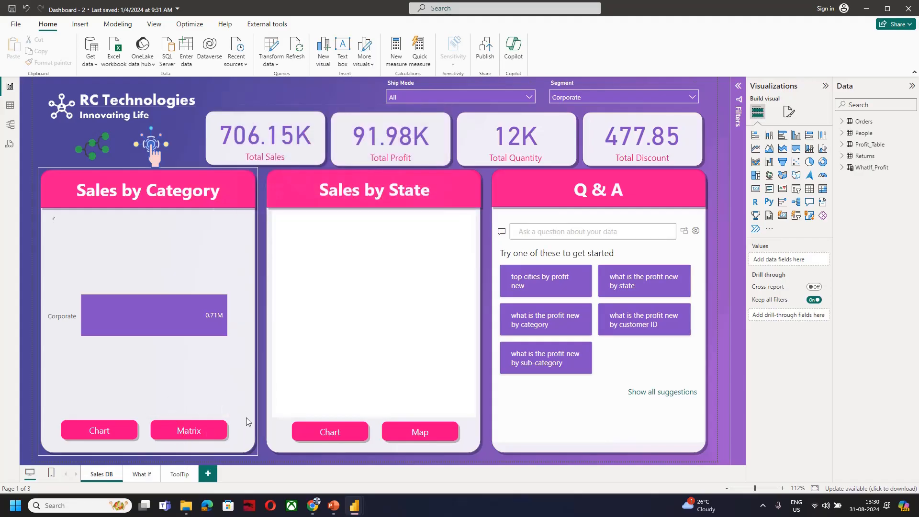
{"action": "left_click", "coordinate": [109, 429]}
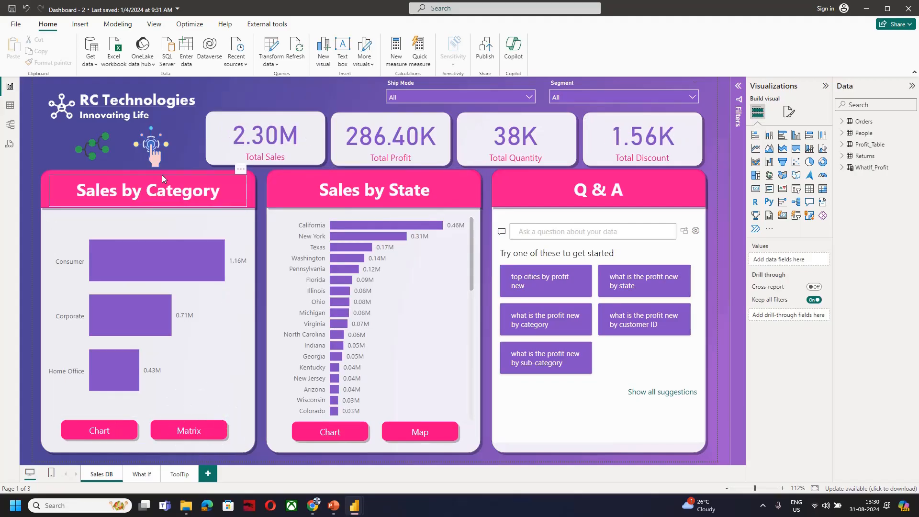
Open the decomposition tree of sales from the Sales DB page
{"action": "left_click", "coordinate": [94, 152], "text": "ctrl"}
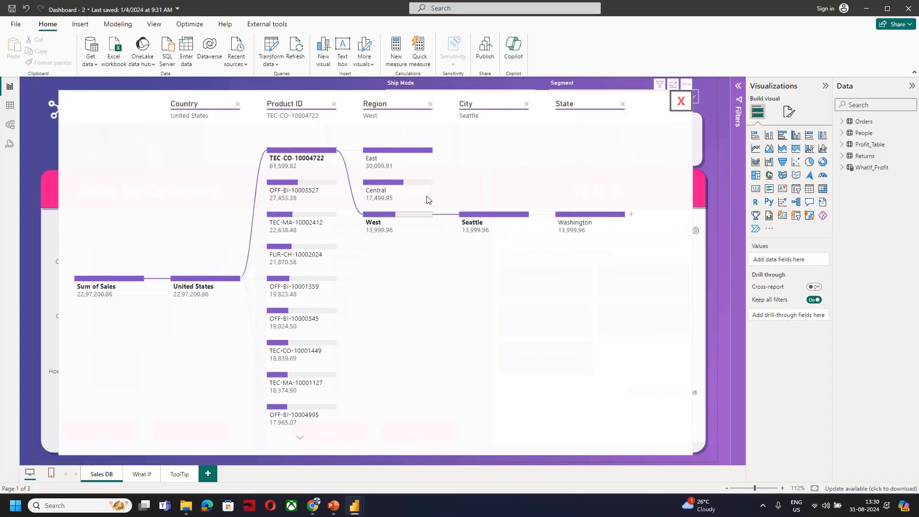
Close the decomposition tree and open the key influencers view from the Sales DB page
{"action": "left_click", "coordinate": [679, 105]}
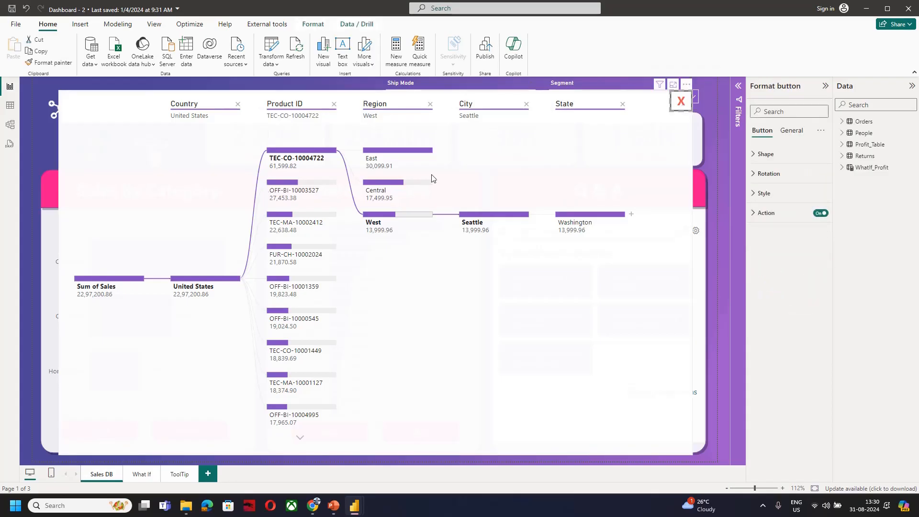
{"action": "left_click", "coordinate": [687, 109], "text": "ctrl"}
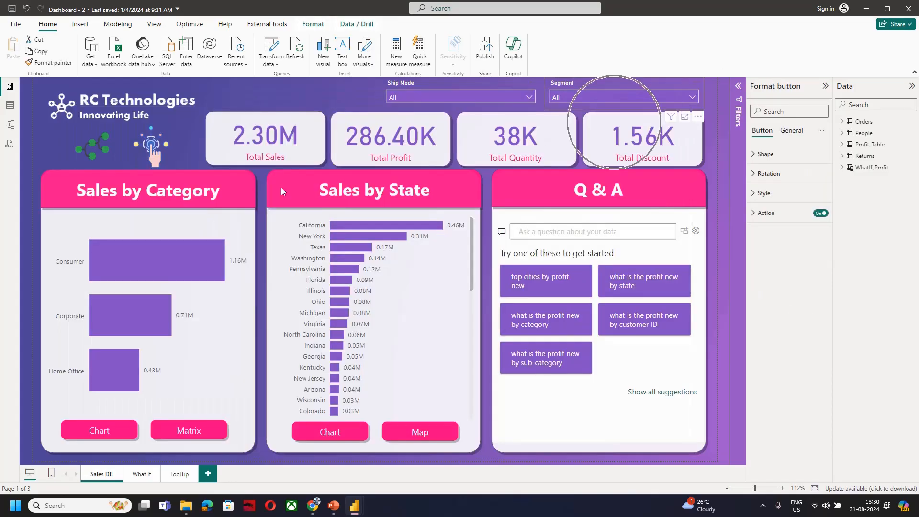
{"action": "left_click", "coordinate": [154, 150], "text": "ctrl"}
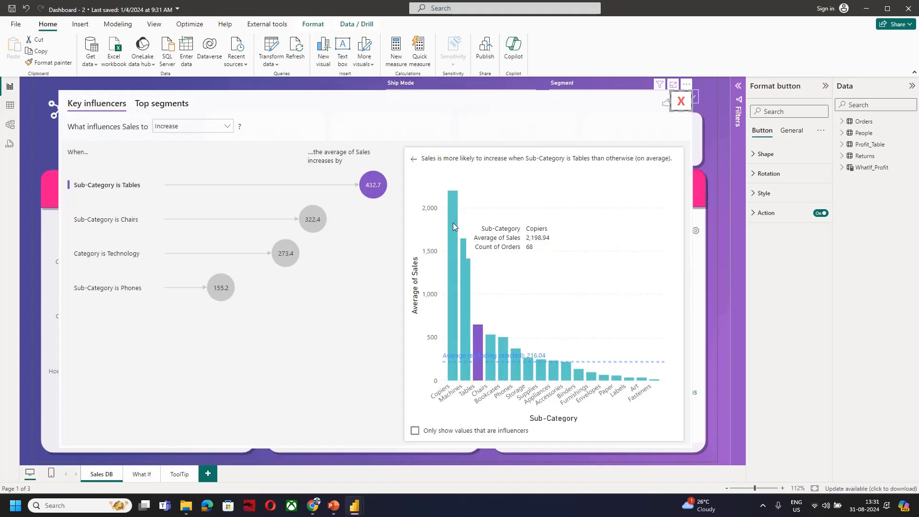
Switch to the Google Meet window, admit the waiting participant, and return to the Dashboard - 2 report
{"action": "key", "text": "alt+Tab"}
{"action": "key", "text": "alt+Tab"}
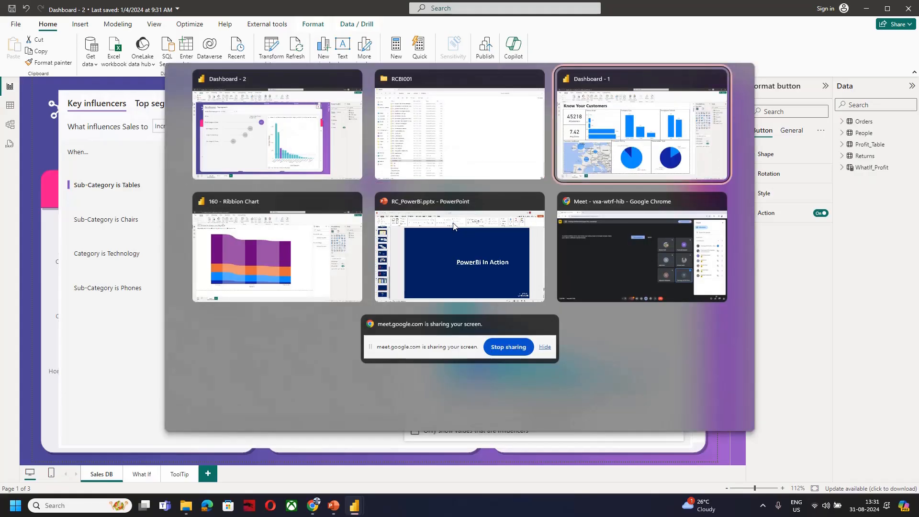
{"action": "key", "text": "alt+Tab"}
{"action": "key", "text": "alt+Tab"}
{"action": "key", "text": "alt+Tab"}
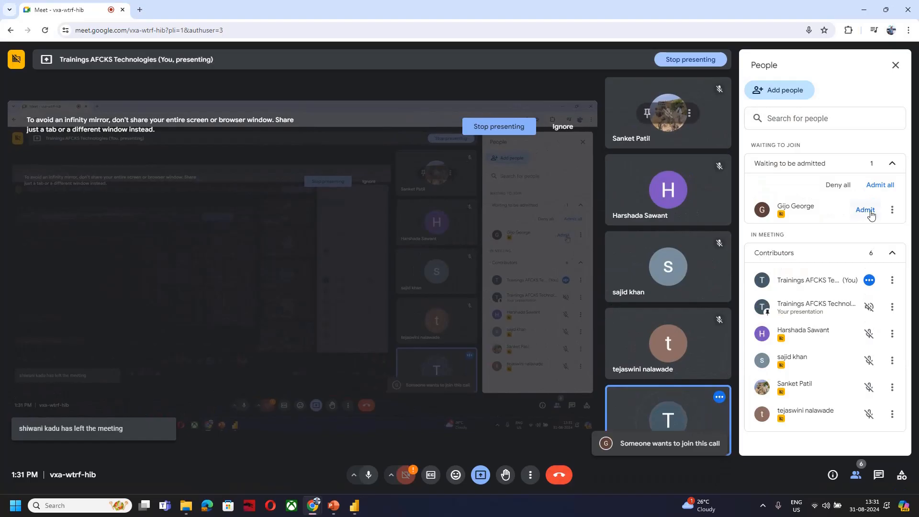
{"action": "left_click", "coordinate": [870, 214]}
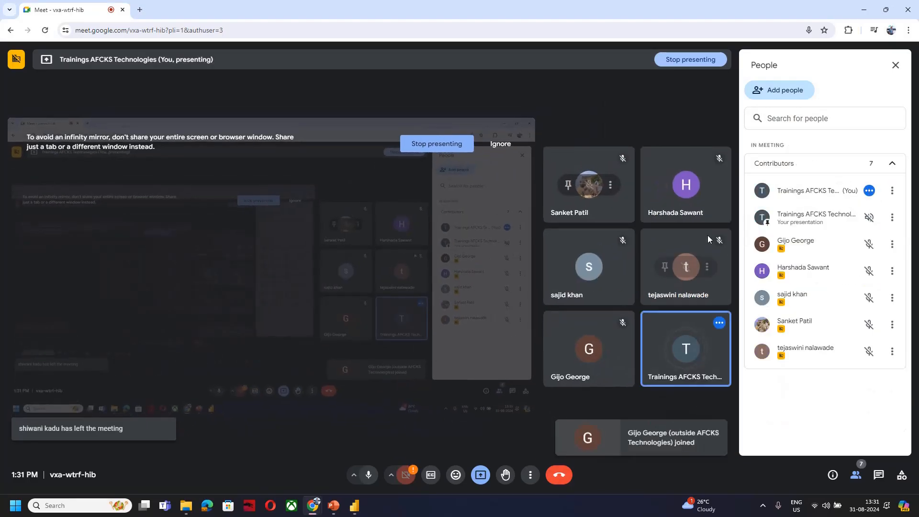
{"action": "key", "text": "alt+Tab"}
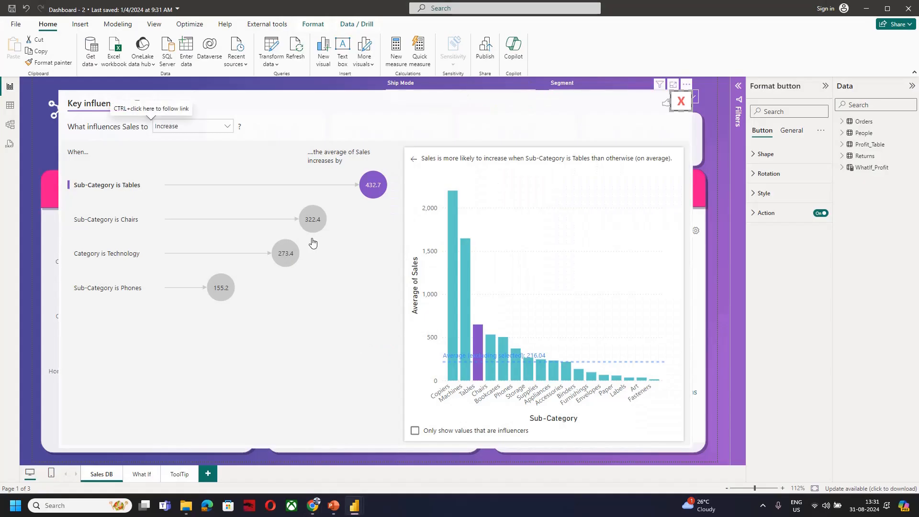
Inspect the Chairs sub-category and Technology category influencers, and switch the analysis to what makes Sales decrease
{"action": "left_click", "coordinate": [313, 219]}
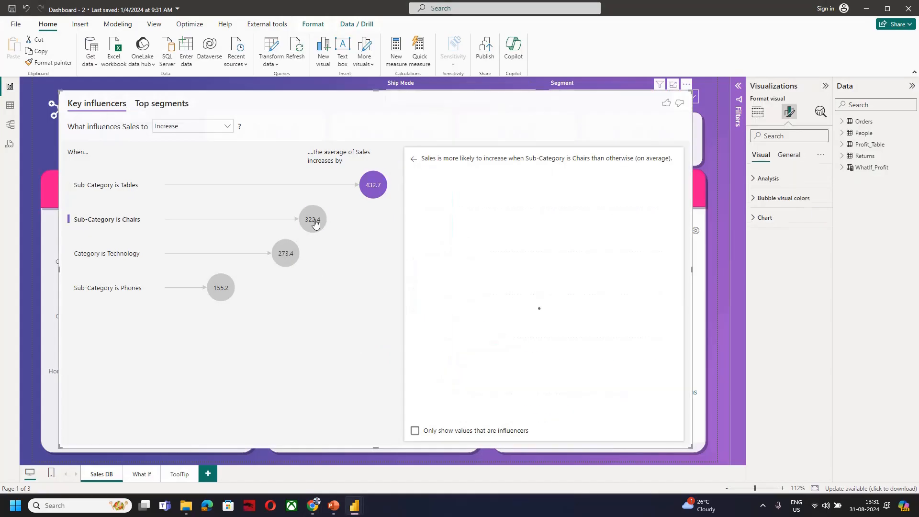
{"action": "left_click", "coordinate": [288, 261]}
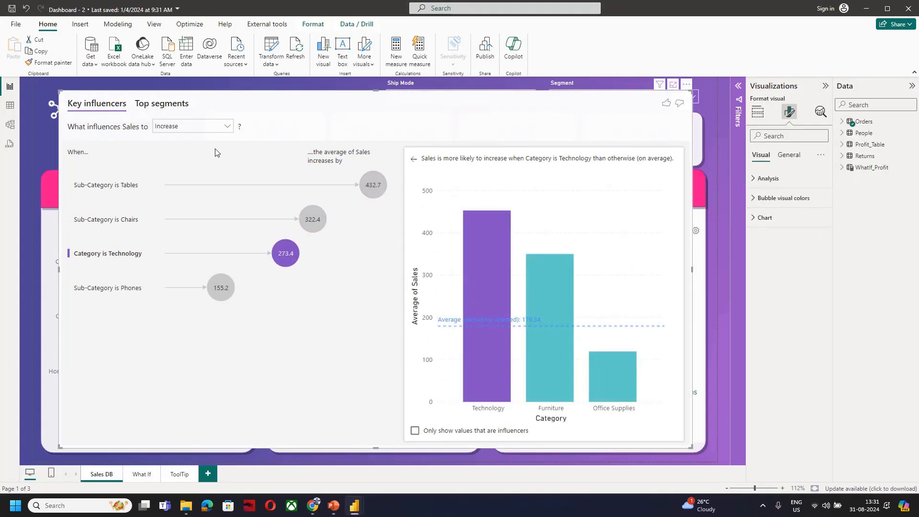
{"action": "left_click", "coordinate": [207, 128]}
{"action": "left_click", "coordinate": [196, 151]}
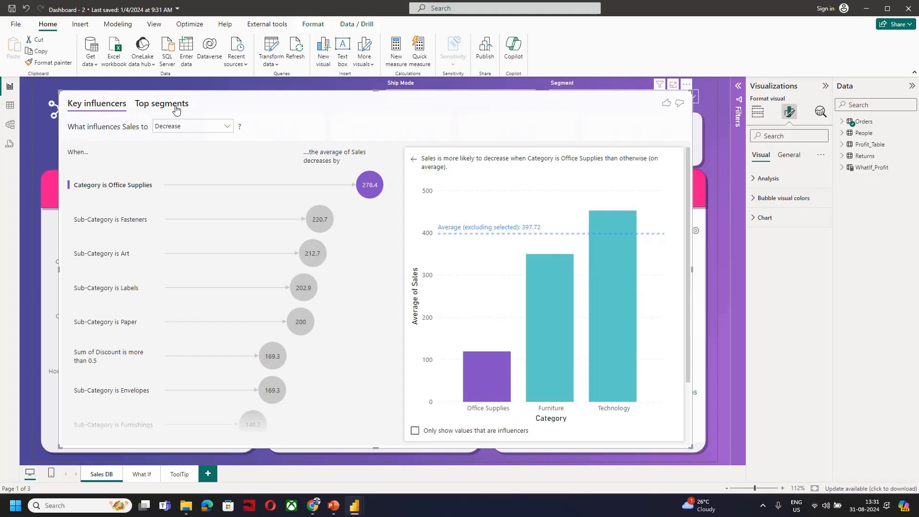
Show the top segments for low Sales and examine the details of segments 2, 3 and 5
{"action": "left_click", "coordinate": [176, 106]}
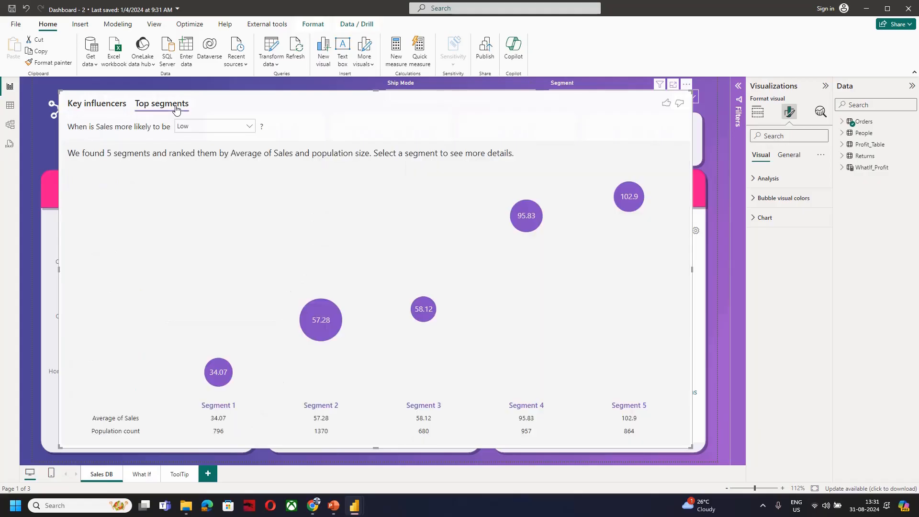
{"action": "left_click", "coordinate": [325, 322]}
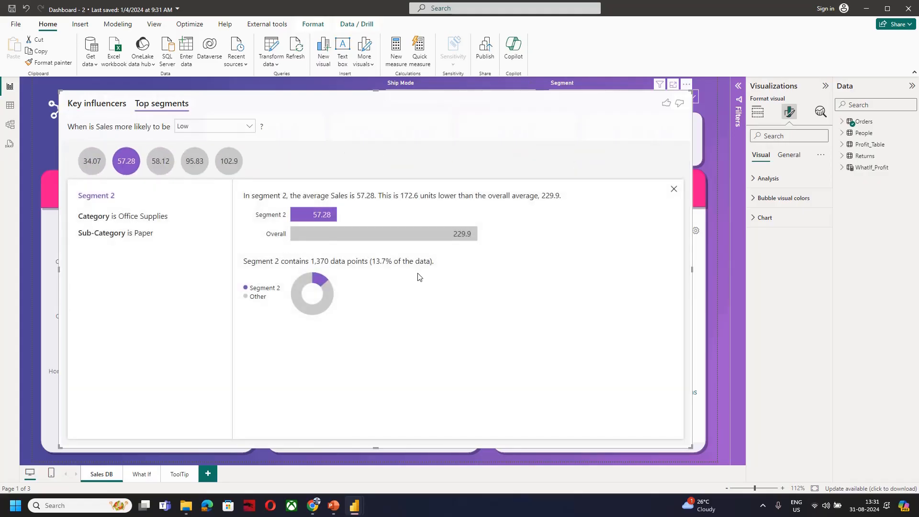
{"action": "left_click", "coordinate": [166, 163]}
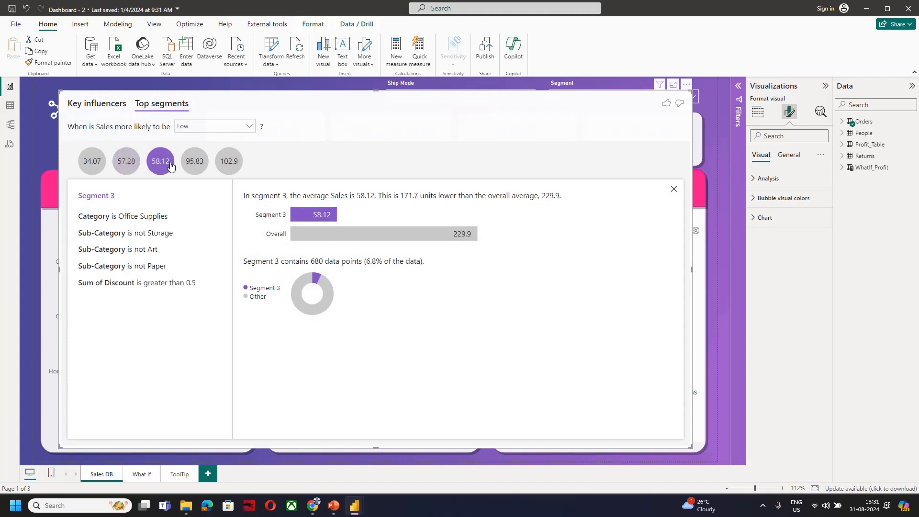
{"action": "left_click", "coordinate": [220, 165]}
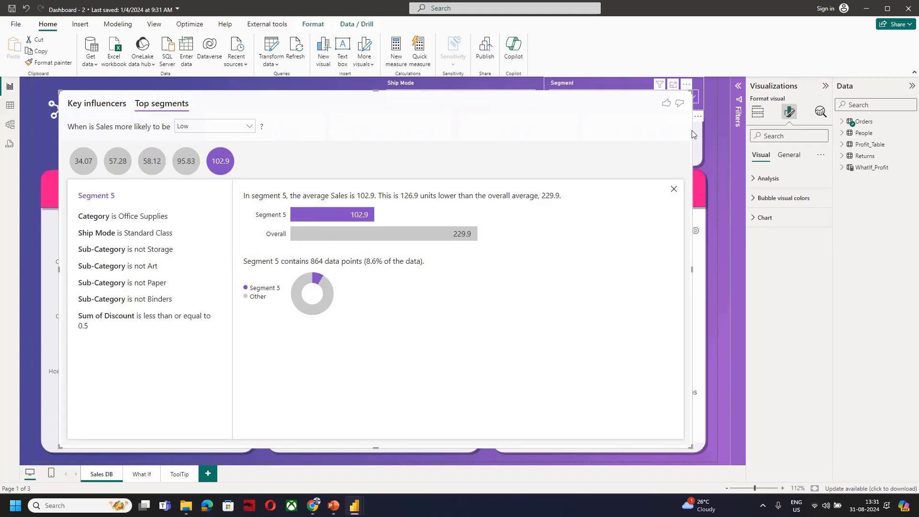
Close the key influencers view and inspect the report tooltip for the New York bar in Sales by State
{"action": "left_click", "coordinate": [696, 96]}
{"action": "left_click", "coordinate": [717, 155]}
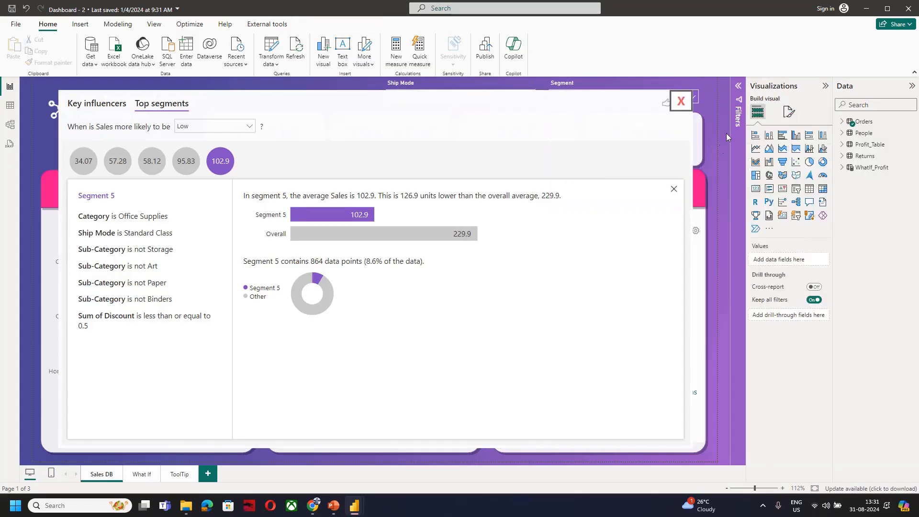
{"action": "left_click", "coordinate": [686, 106], "text": "ctrl"}
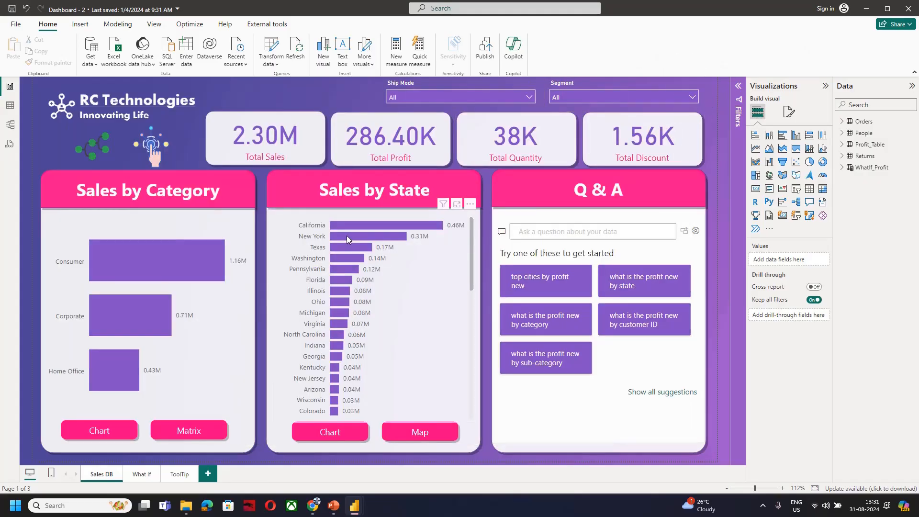
{"action": "mouse_move", "coordinate": [347, 236]}
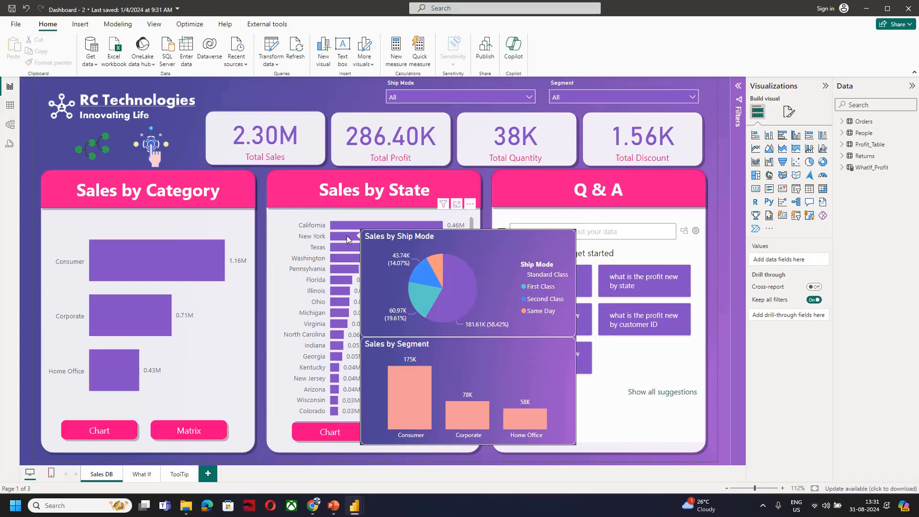
{"action": "mouse_move", "coordinate": [137, 284]}
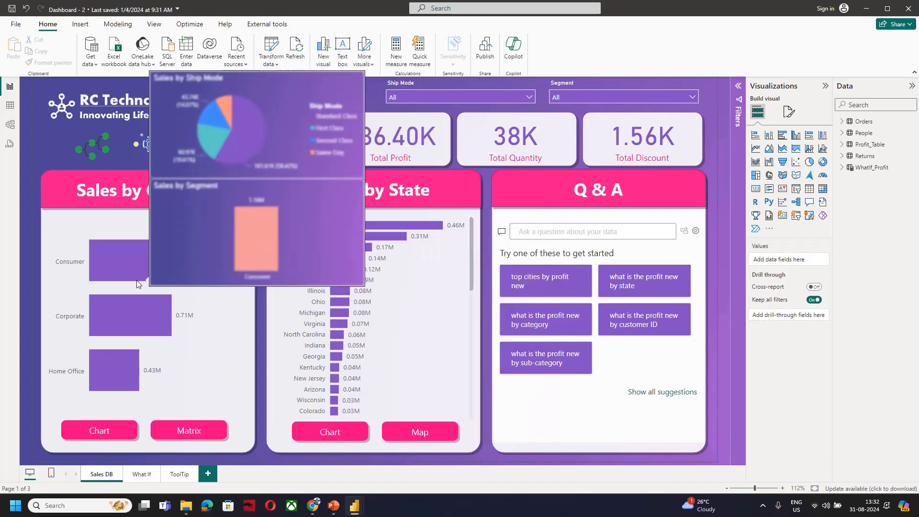
Close Dashboard - 2 without saving its changes, and close the Dashboard - 1 and 160 - Ribbion Chart reports
{"action": "left_click", "coordinate": [907, 10]}
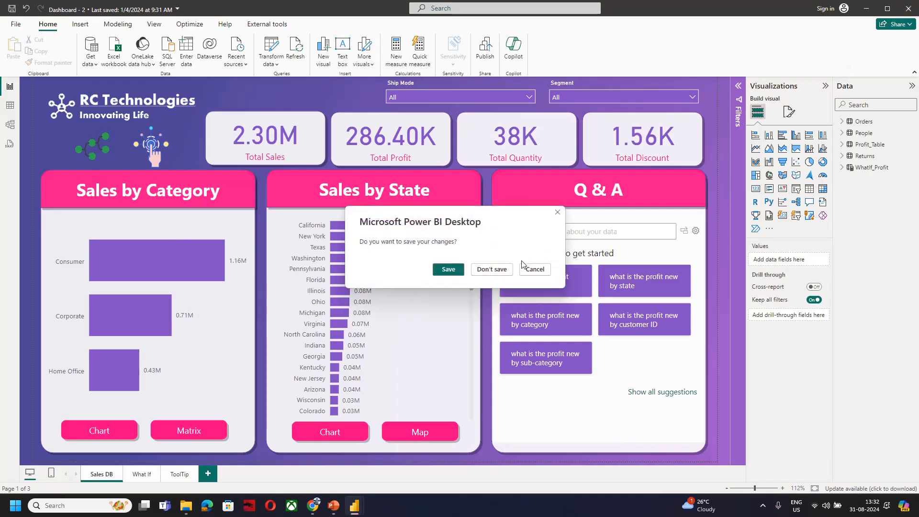
{"action": "left_click", "coordinate": [494, 271]}
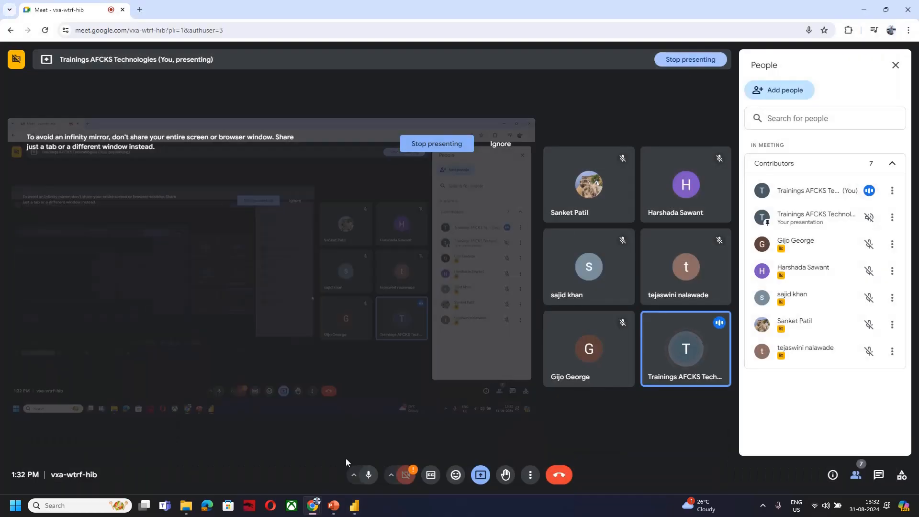
{"action": "mouse_move", "coordinate": [356, 511]}
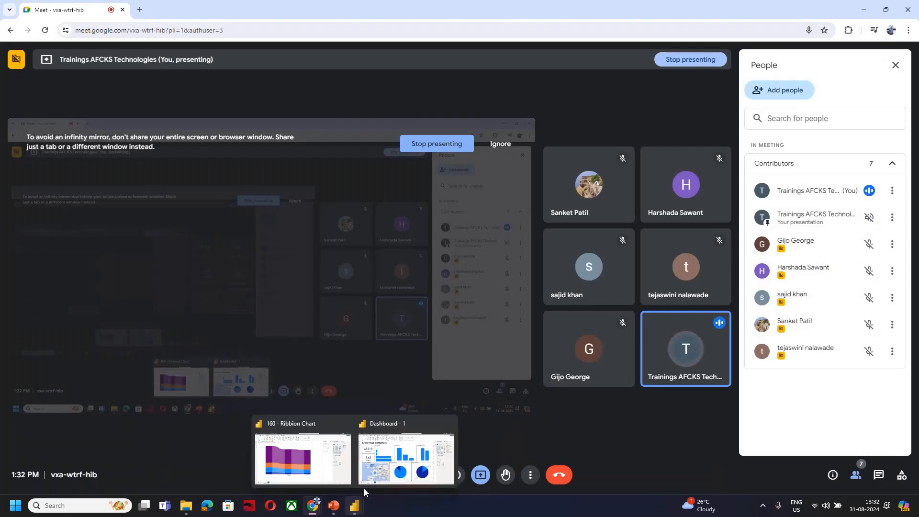
{"action": "left_click", "coordinate": [450, 426]}
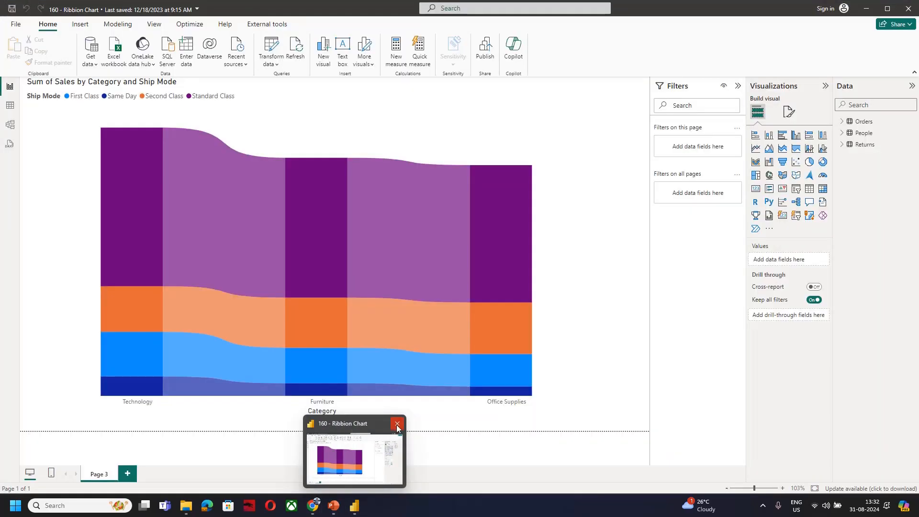
{"action": "left_click", "coordinate": [397, 424]}
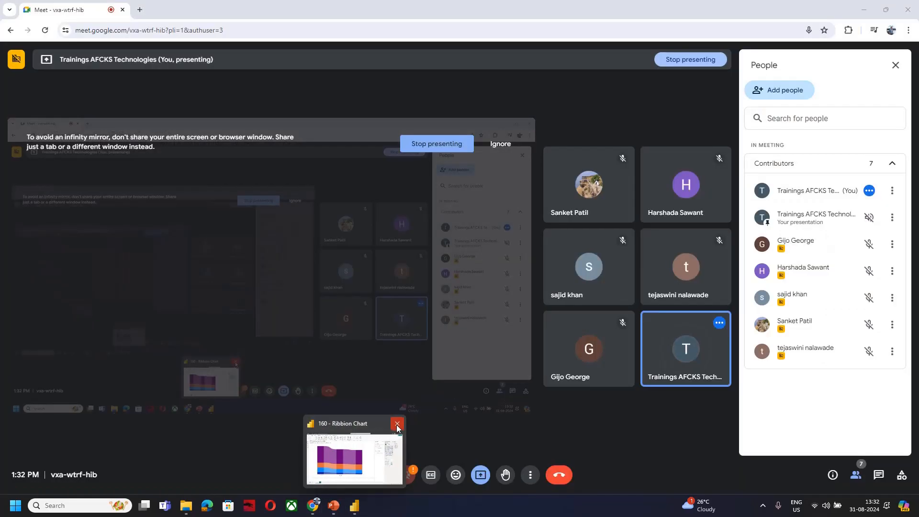
Search Windows for "power" and launch Power BI Desktop
{"action": "left_click", "coordinate": [16, 514]}
{"action": "type", "text": "po"}
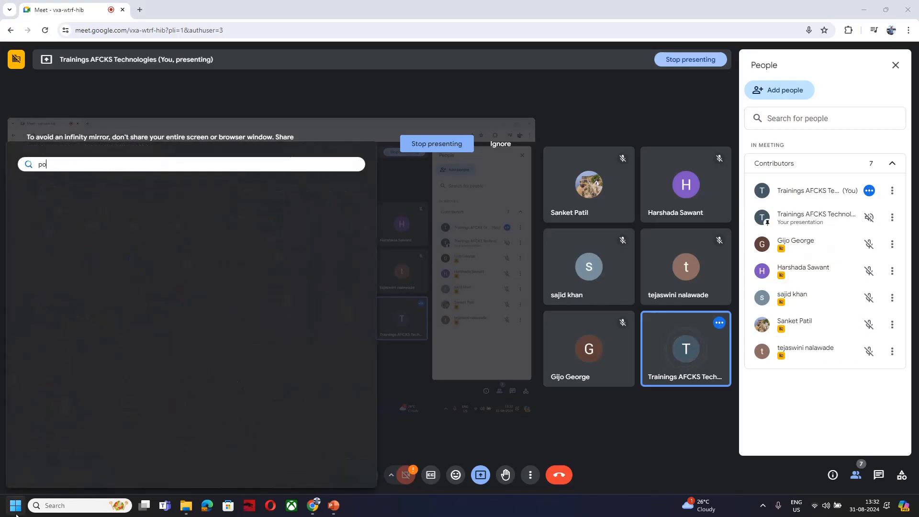
{"action": "type", "text": "wer"}
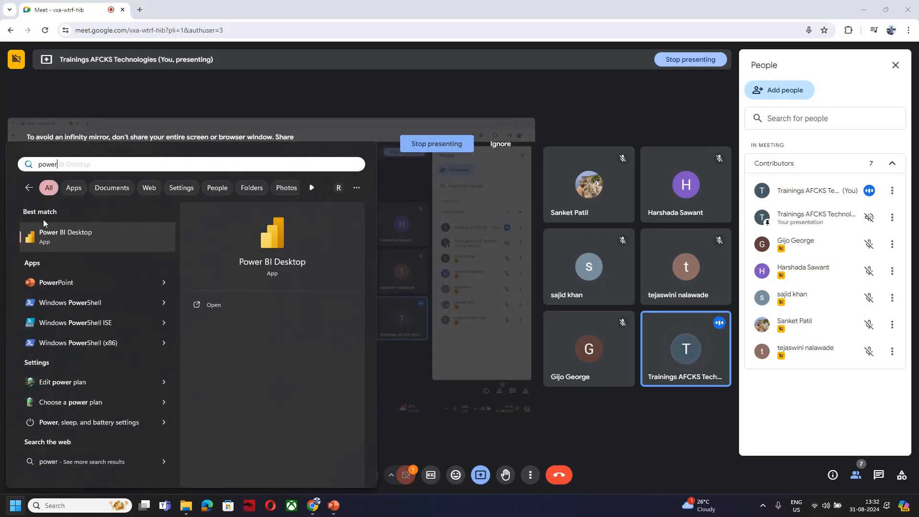
{"action": "left_click", "coordinate": [44, 225]}
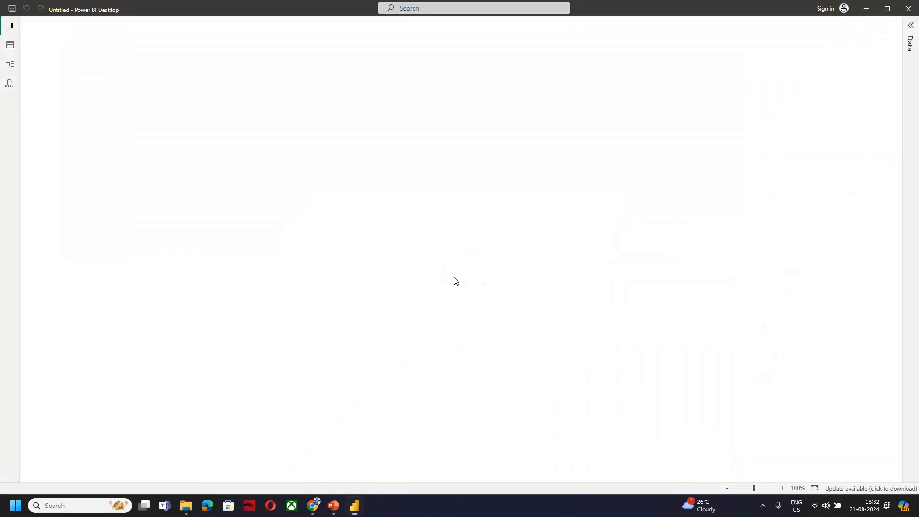
Create a blank report in Power BI Desktop and start a connection to an OData feed data source
{"action": "key", "text": "alt+Tab"}
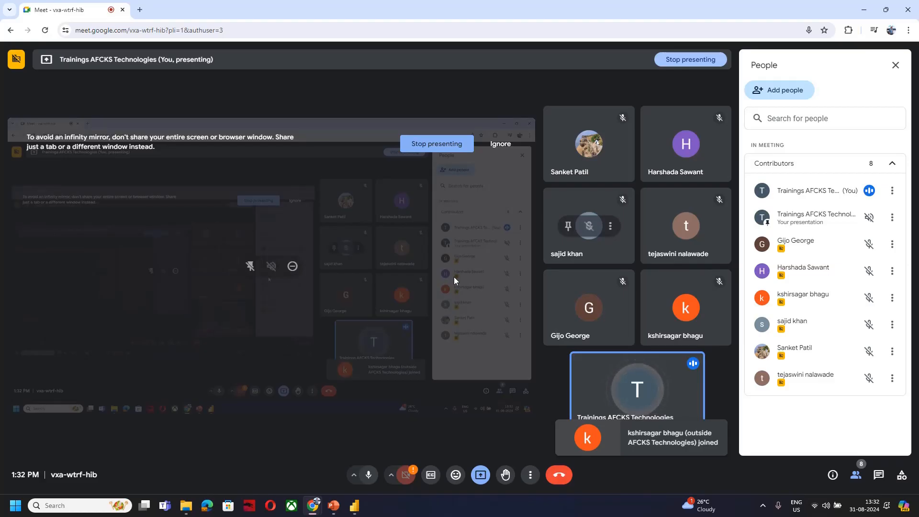
{"action": "left_click", "coordinate": [355, 506]}
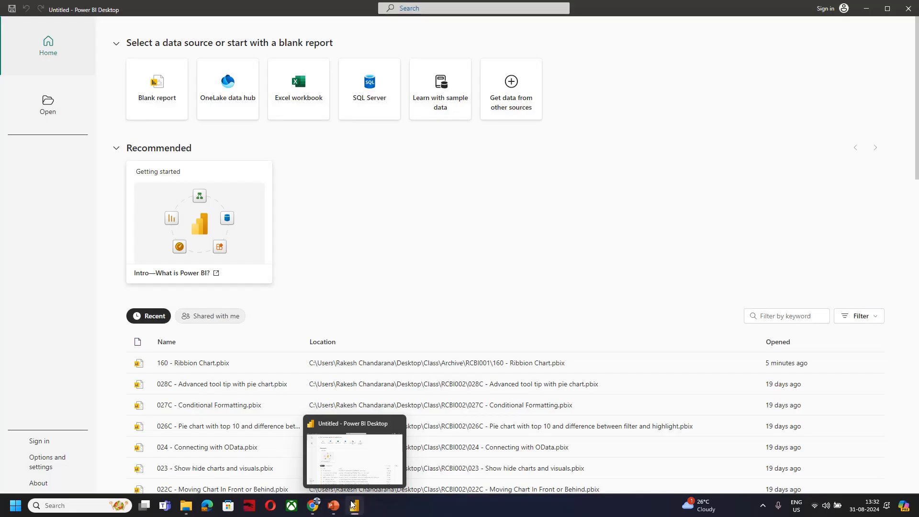
{"action": "left_click", "coordinate": [150, 75]}
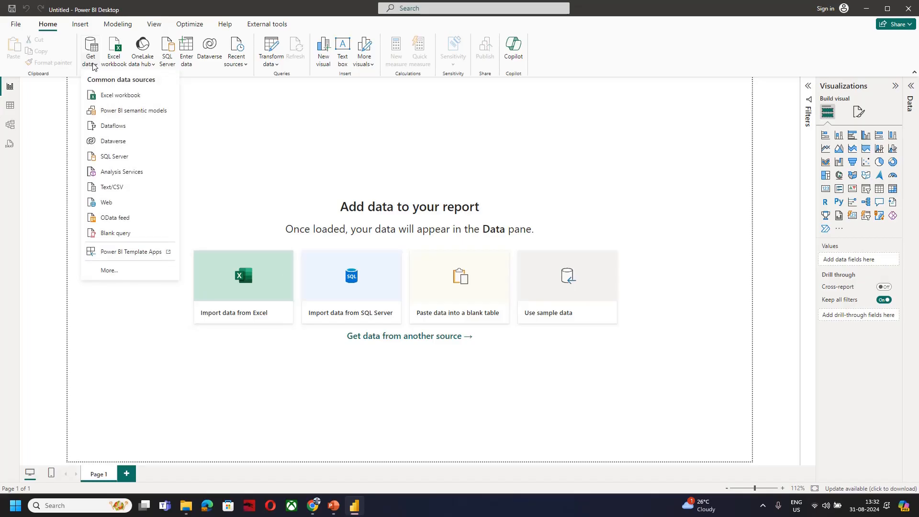
{"action": "left_click", "coordinate": [119, 218]}
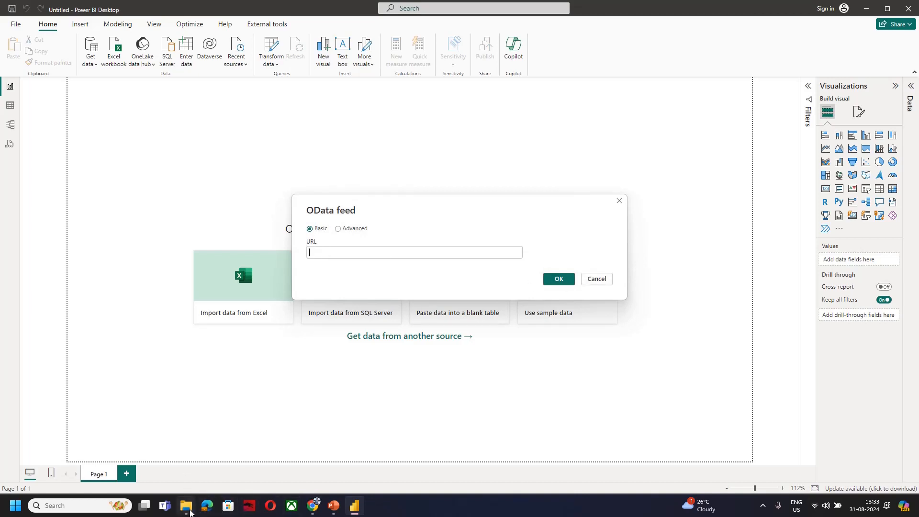
Switch to File Explorer and look through the files and folders in the archived RCBI001 folder
{"action": "mouse_move", "coordinate": [186, 506]}
{"action": "left_click", "coordinate": [182, 463]}
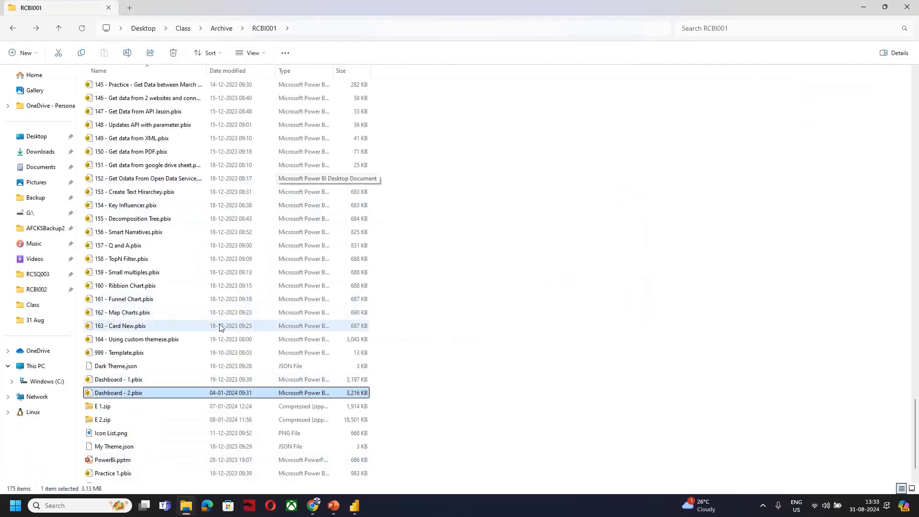
{"action": "scroll", "coordinate": [215, 363], "scroll_direction": "down", "scroll_amount": 1}
{"action": "scroll", "coordinate": [215, 363], "scroll_direction": "down", "scroll_amount": 1}
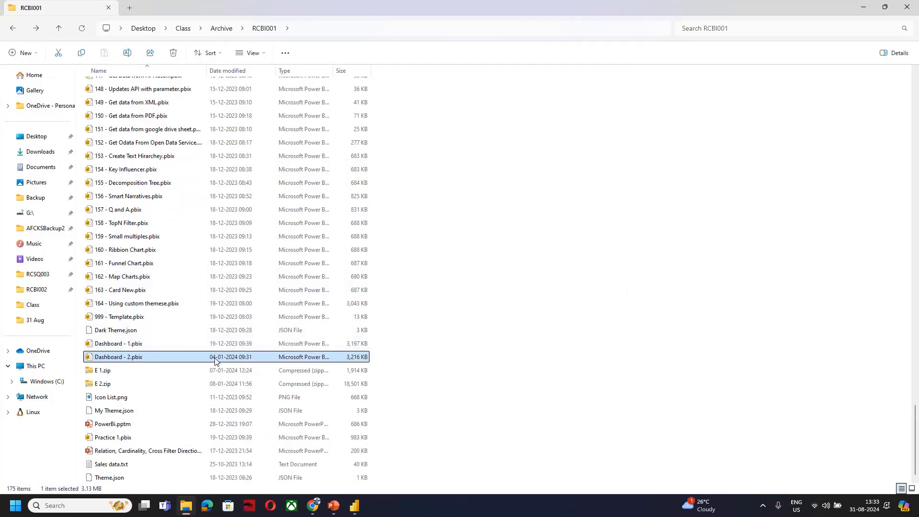
{"action": "scroll", "coordinate": [215, 362], "scroll_direction": "up", "scroll_amount": 20}
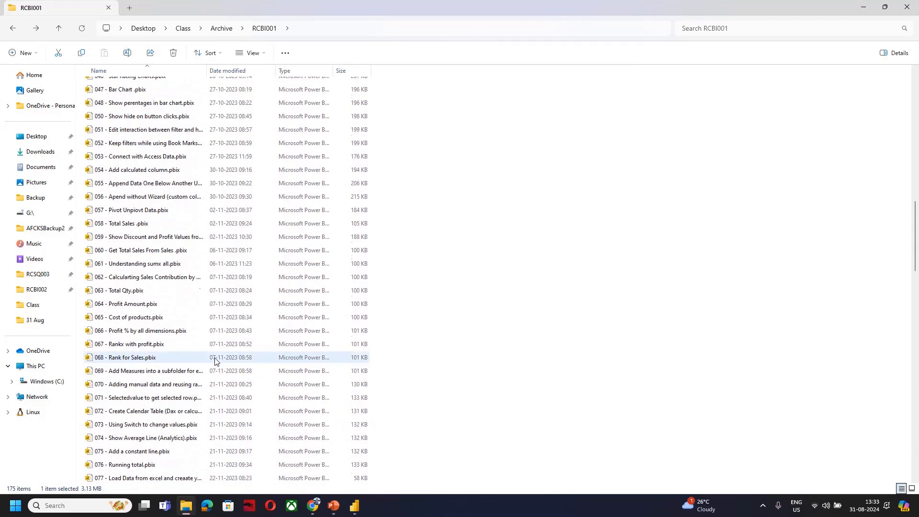
{"action": "scroll", "coordinate": [215, 363], "scroll_direction": "up", "scroll_amount": 7}
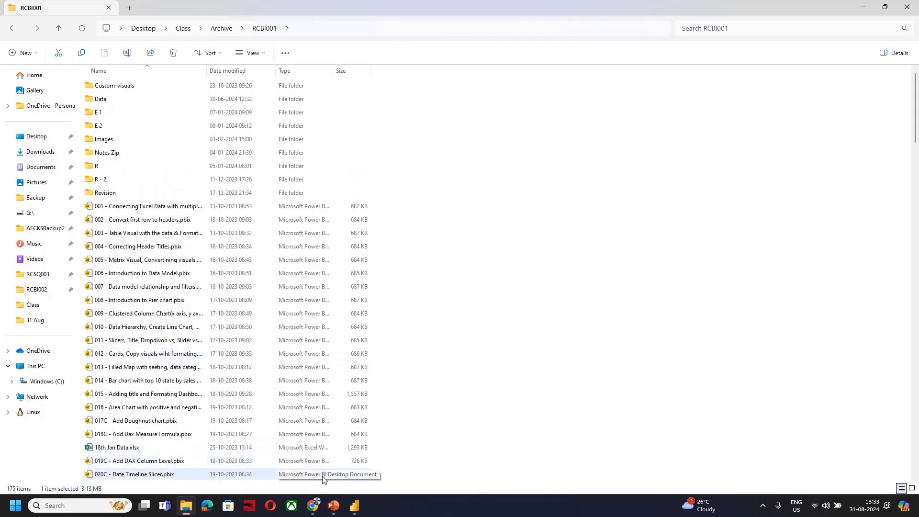
Switch to Chrome, search for "northwind Odata" in a new tab and open the services.odata.org/Northwind/Northwind.svc/ service
{"action": "mouse_move", "coordinate": [312, 505]}
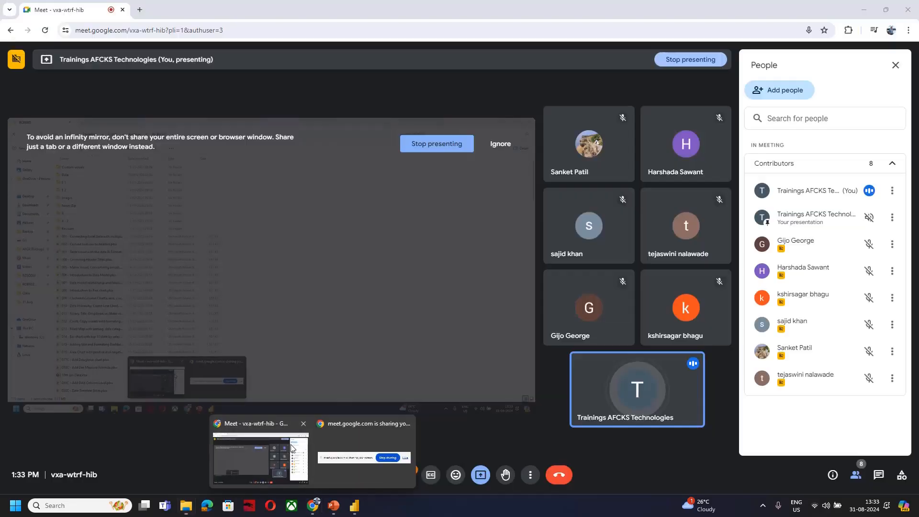
{"action": "left_click", "coordinate": [291, 445]}
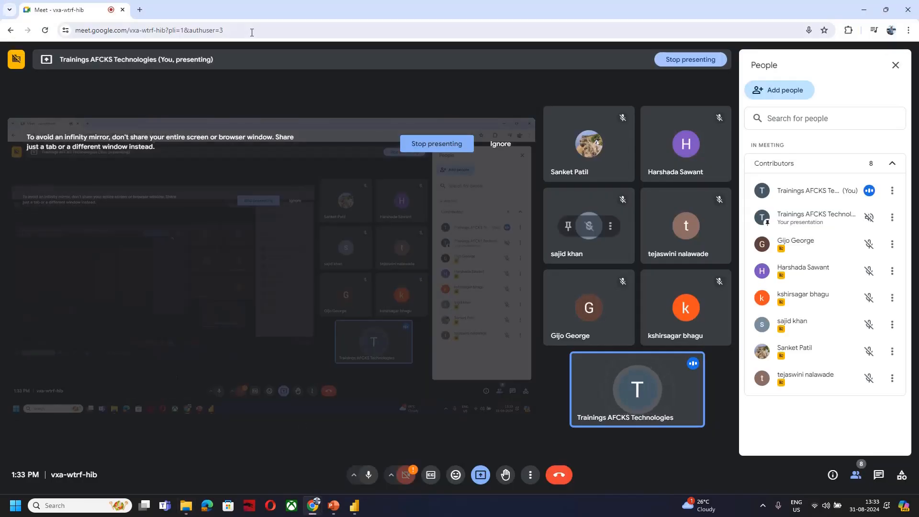
{"action": "left_click", "coordinate": [139, 9]}
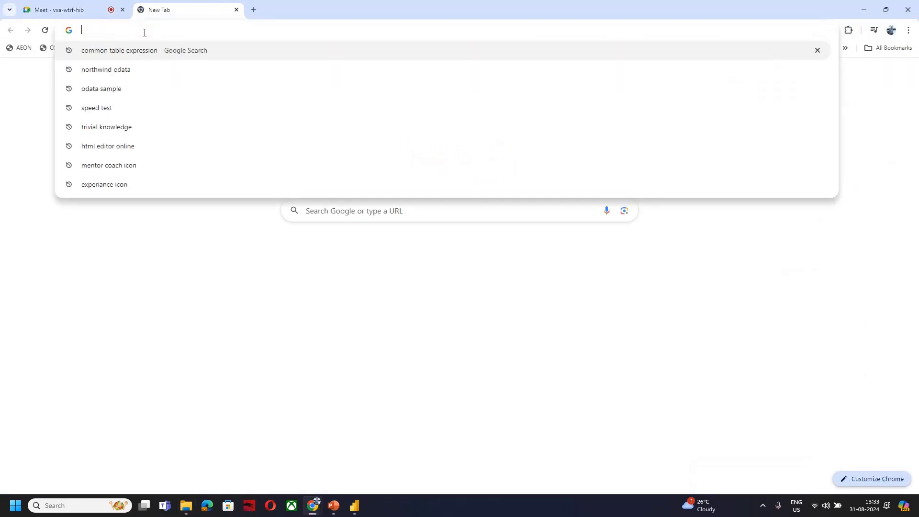
{"action": "type", "text": "nor"}
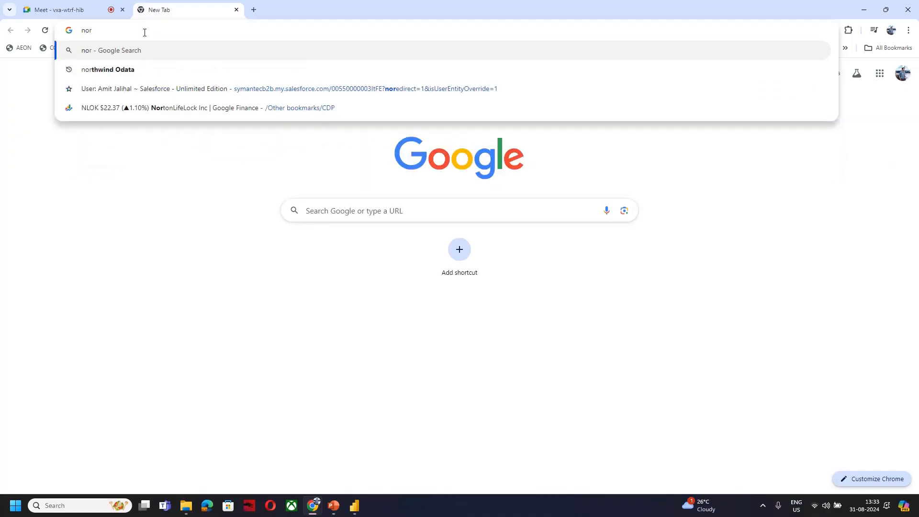
{"action": "key", "text": "Down"}
{"action": "key", "text": "Return"}
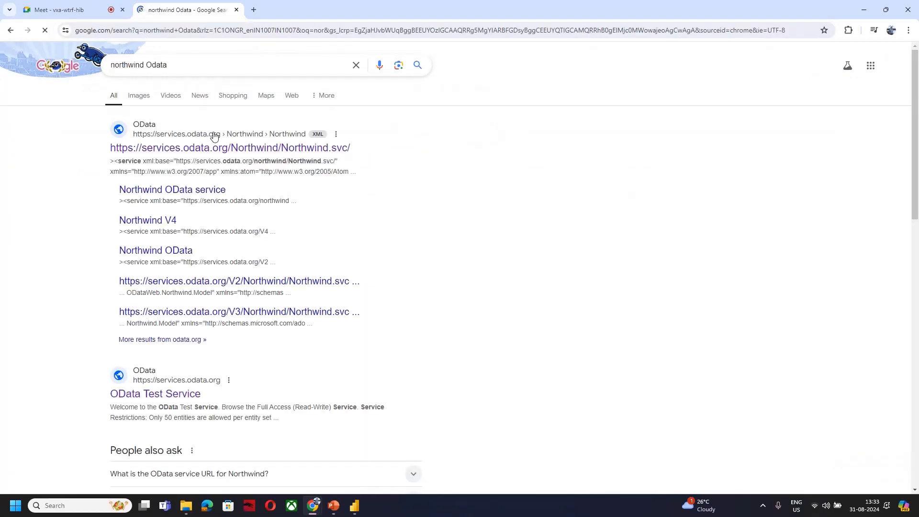
{"action": "left_click", "coordinate": [190, 152]}
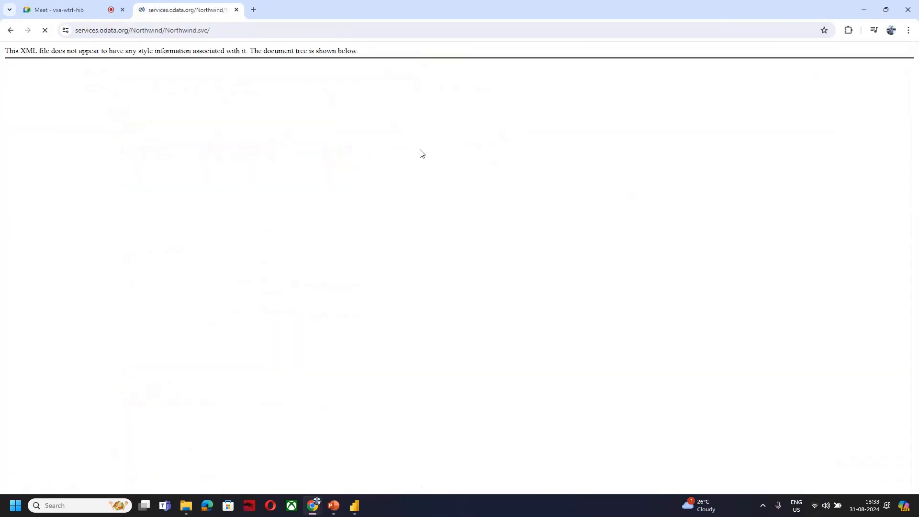
{"action": "left_click", "coordinate": [196, 24]}
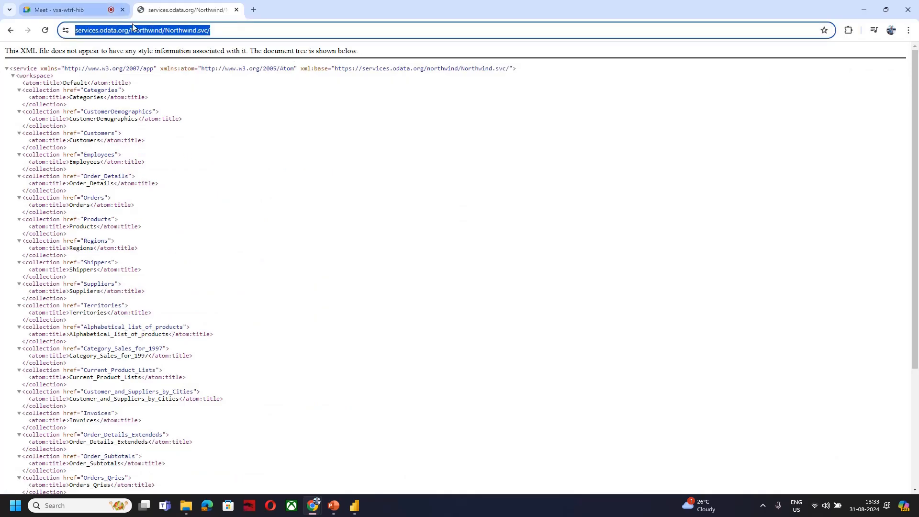
{"action": "left_click_drag", "start_coordinate": [337, 70], "coordinate": [498, 63]}
{"action": "key", "text": "ctrl+c"}
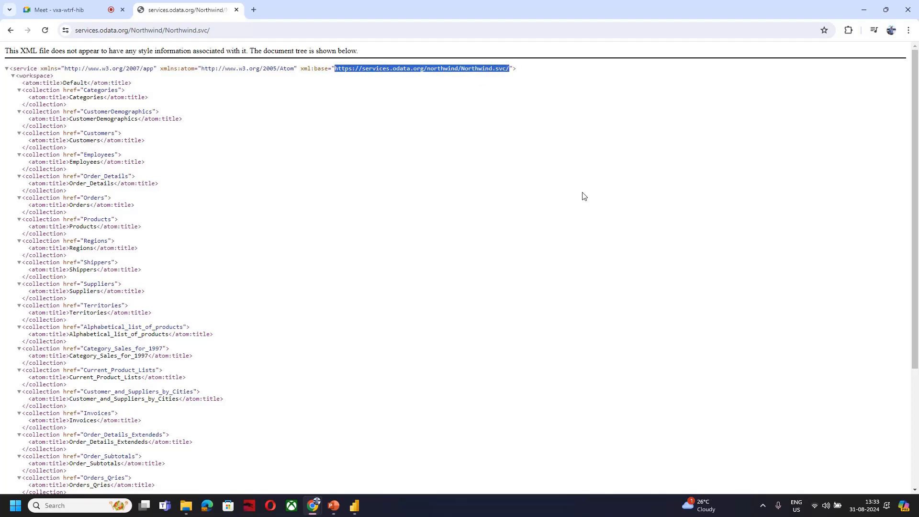
{"action": "key", "text": "alt+Tab"}
{"action": "key", "text": "alt+Tab"}
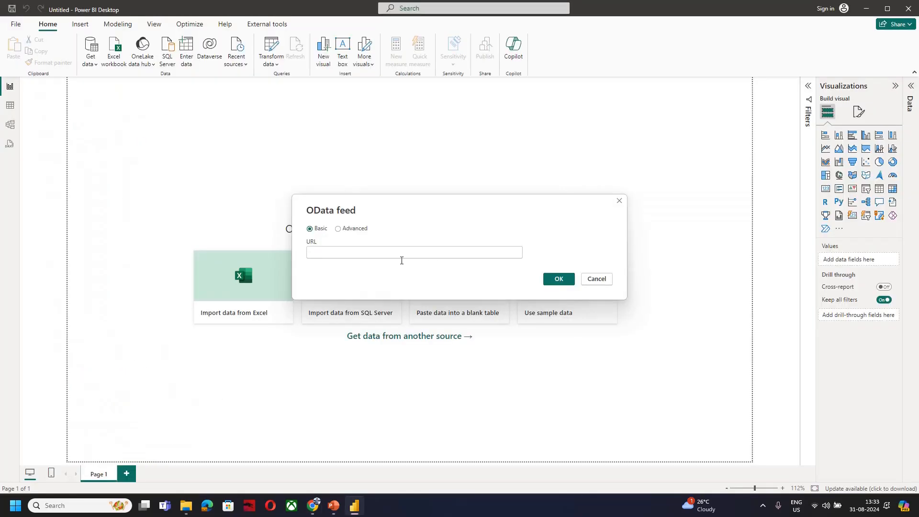
{"action": "key", "text": "ctrl+v"}
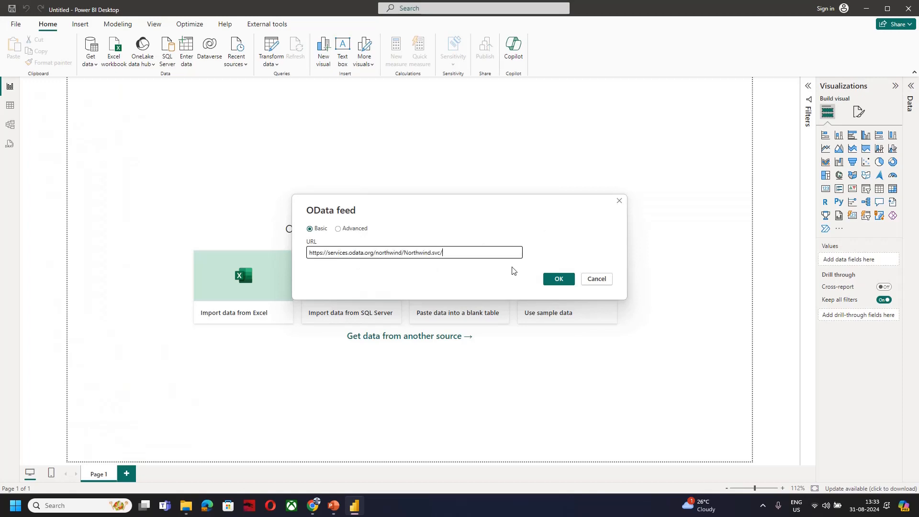
{"action": "left_click", "coordinate": [563, 282]}
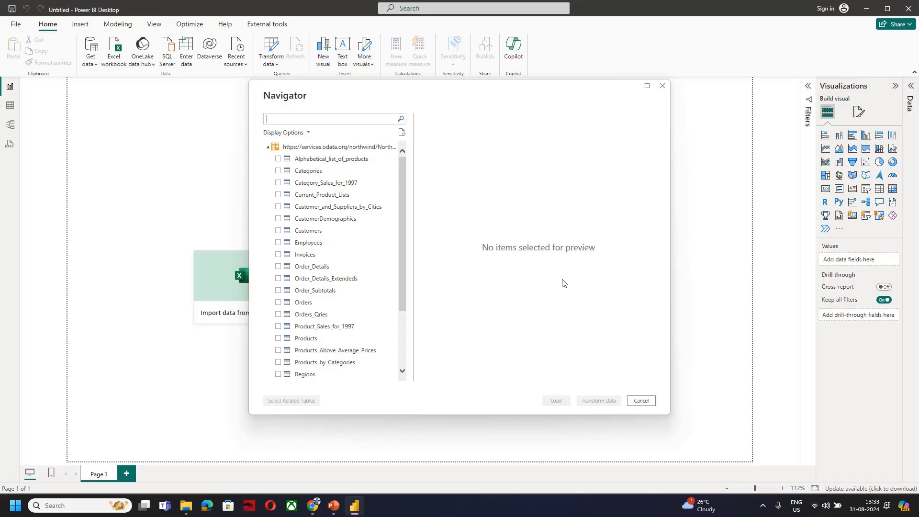
Select the Customers, Orders and Order_Details tables of the Northwind feed together with all their related tables
{"action": "left_click", "coordinate": [279, 232]}
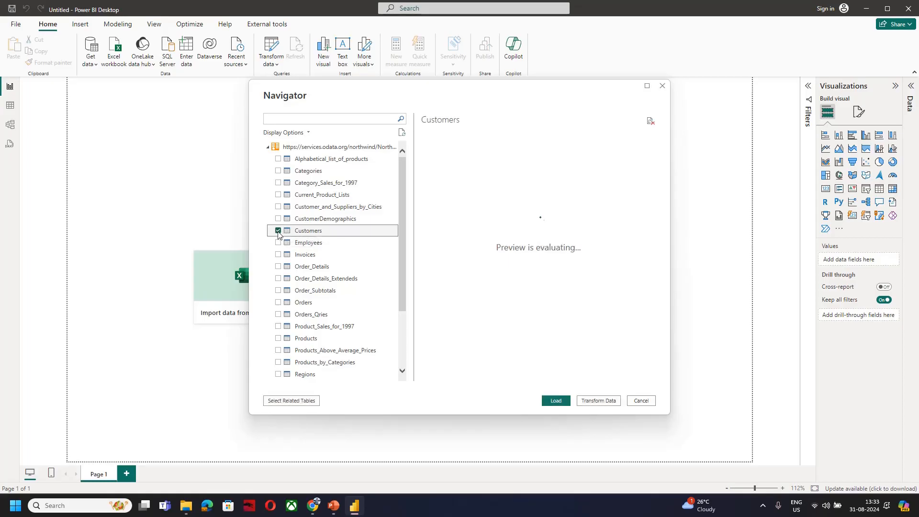
{"action": "left_click", "coordinate": [280, 268]}
{"action": "left_click", "coordinate": [278, 302]}
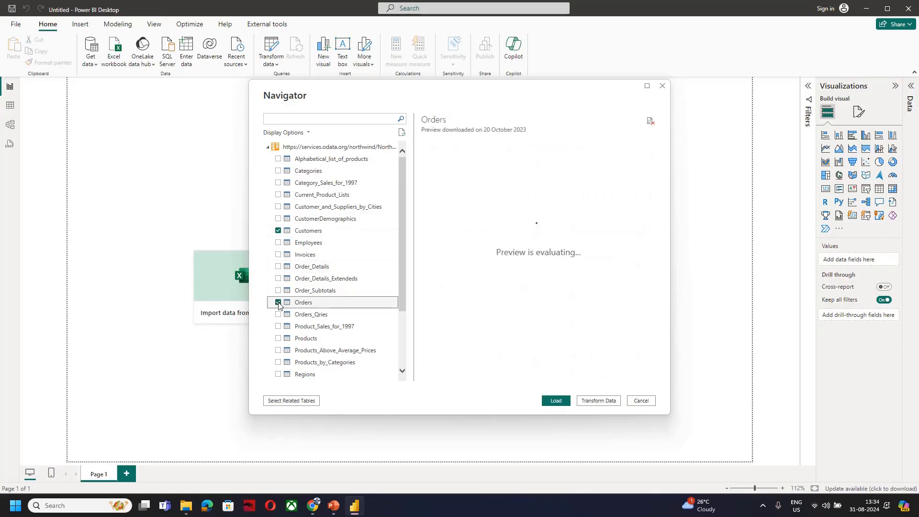
{"action": "left_click", "coordinate": [278, 266]}
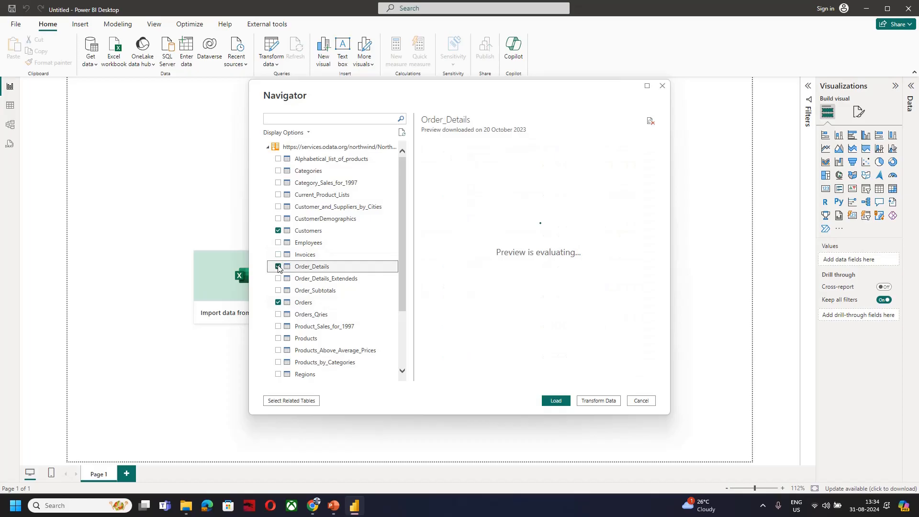
{"action": "left_click", "coordinate": [292, 401]}
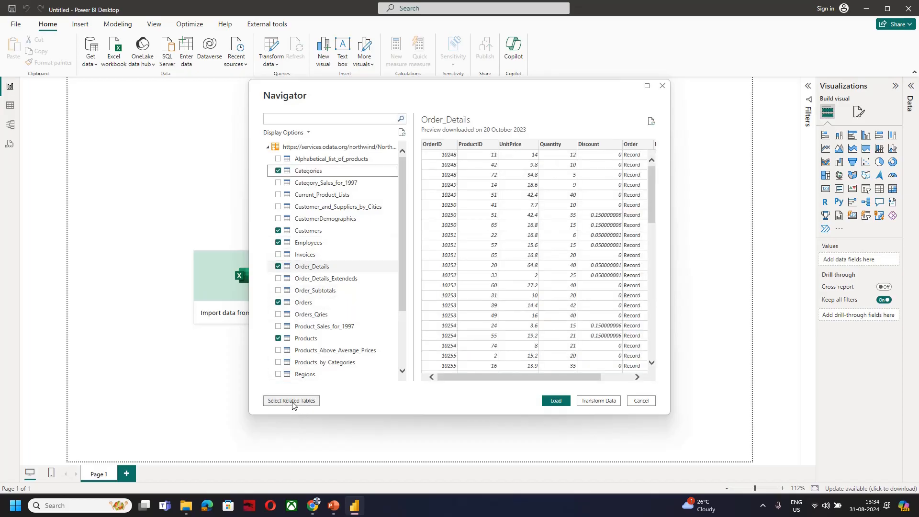
{"action": "left_click", "coordinate": [293, 403]}
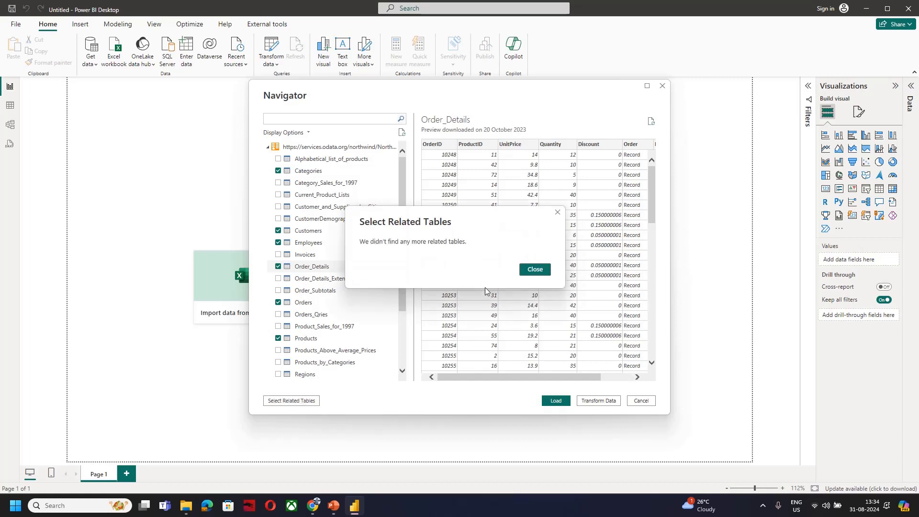
{"action": "left_click", "coordinate": [550, 270]}
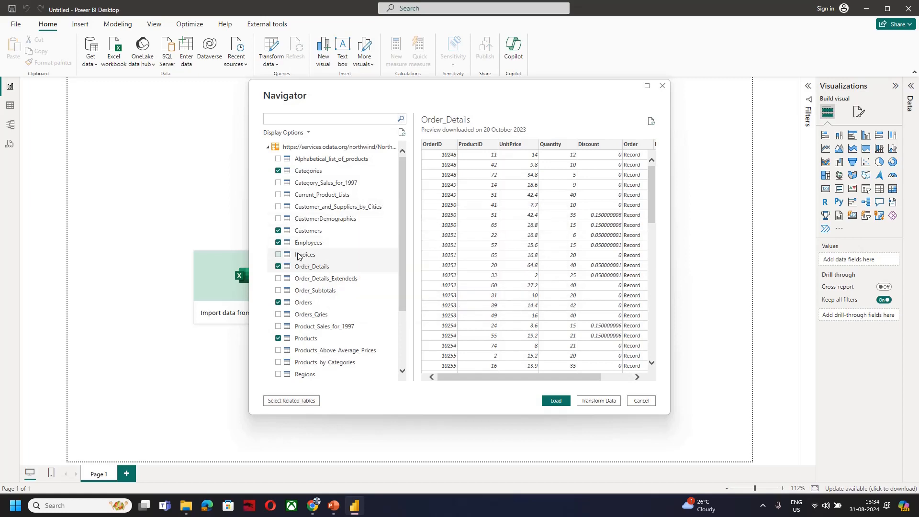
Add the Regions table and its related tables to the selection and load all selected tables into the report
{"action": "scroll", "coordinate": [297, 232], "scroll_direction": "down", "scroll_amount": 3}
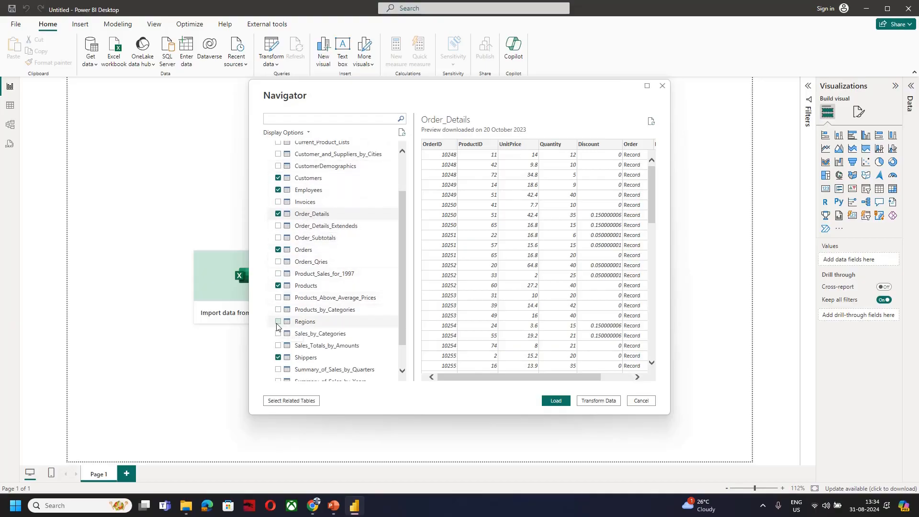
{"action": "left_click", "coordinate": [278, 323]}
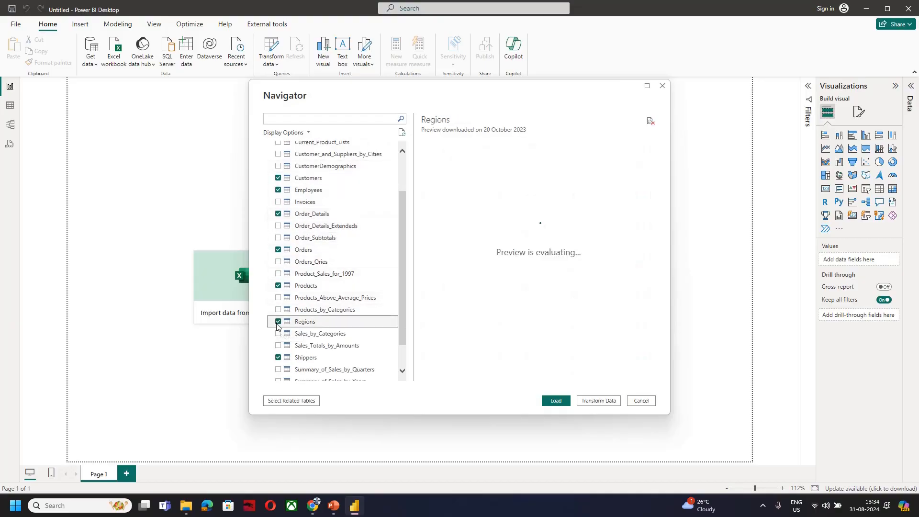
{"action": "left_click", "coordinate": [297, 405]}
{"action": "left_click", "coordinate": [297, 404]}
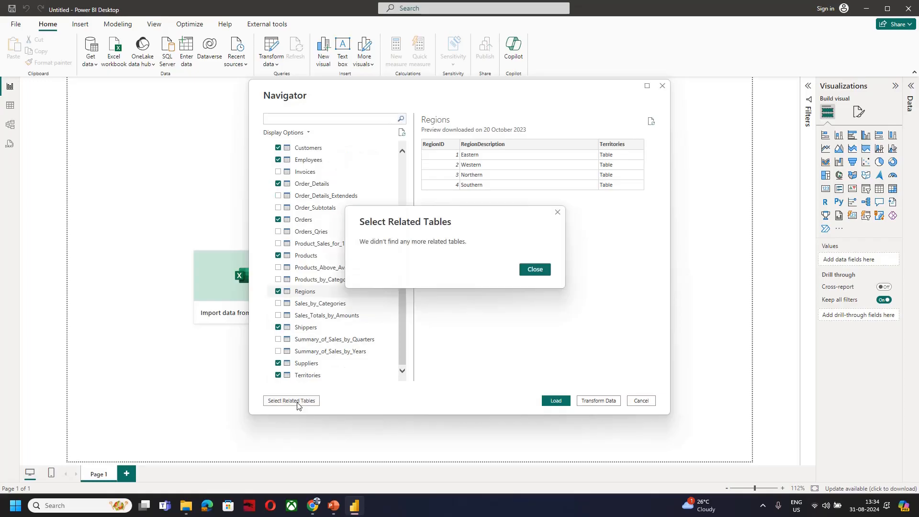
{"action": "left_click", "coordinate": [536, 269]}
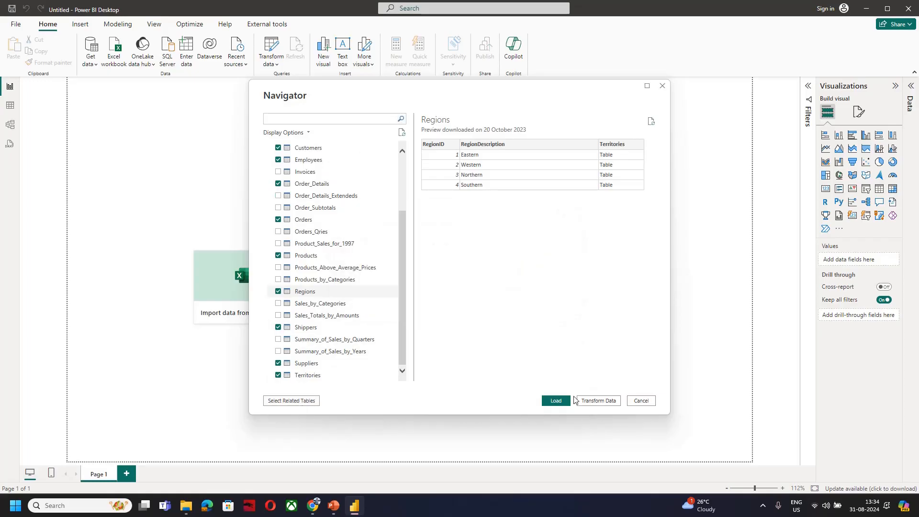
{"action": "left_click", "coordinate": [558, 400]}
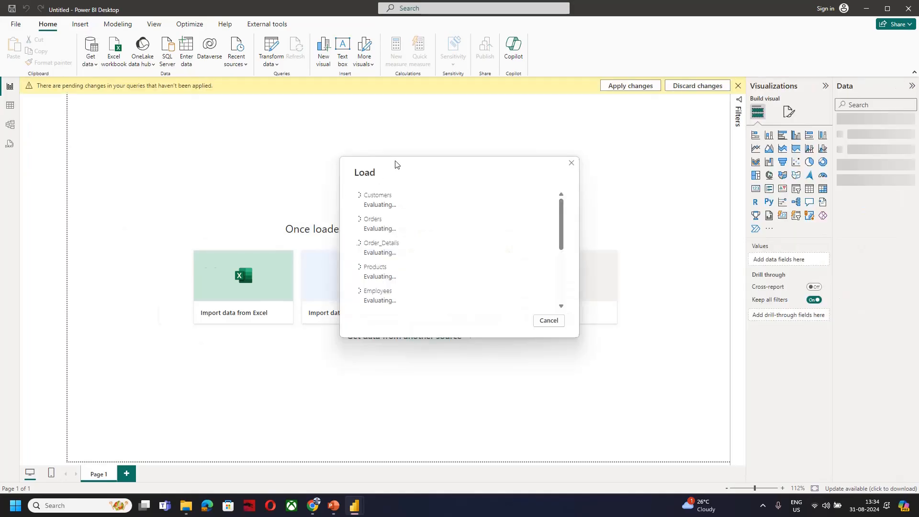
{"action": "scroll", "coordinate": [438, 250], "scroll_direction": "down", "scroll_amount": 5}
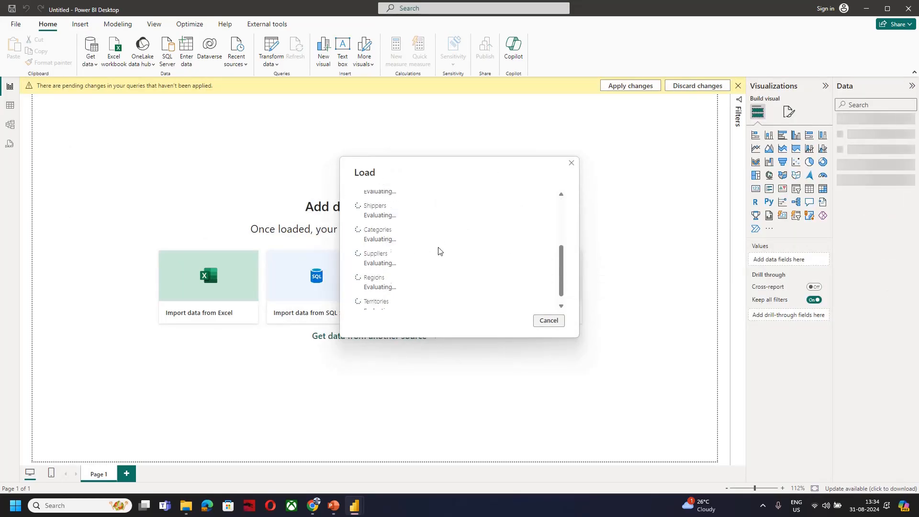
{"action": "scroll", "coordinate": [440, 251], "scroll_direction": "up", "scroll_amount": 5}
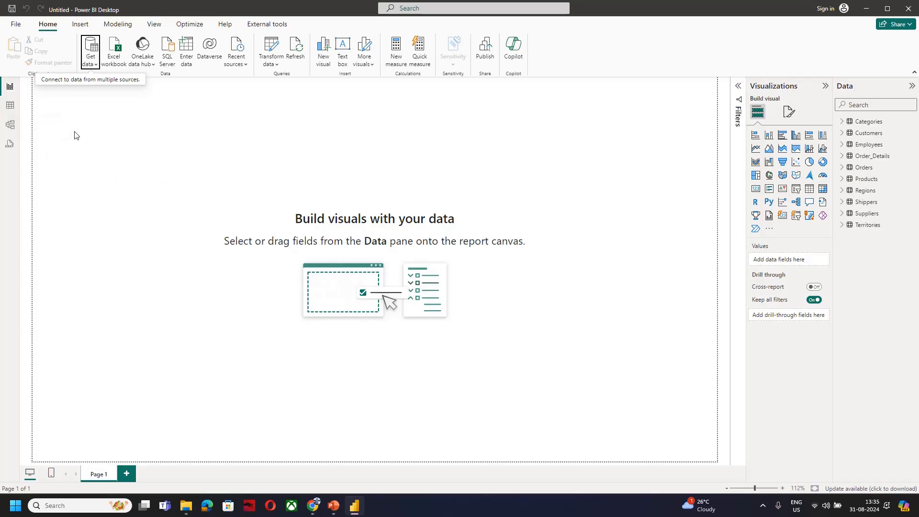
Open the Model view and examine the relationships between the loaded Northwind tables
{"action": "left_click", "coordinate": [10, 128]}
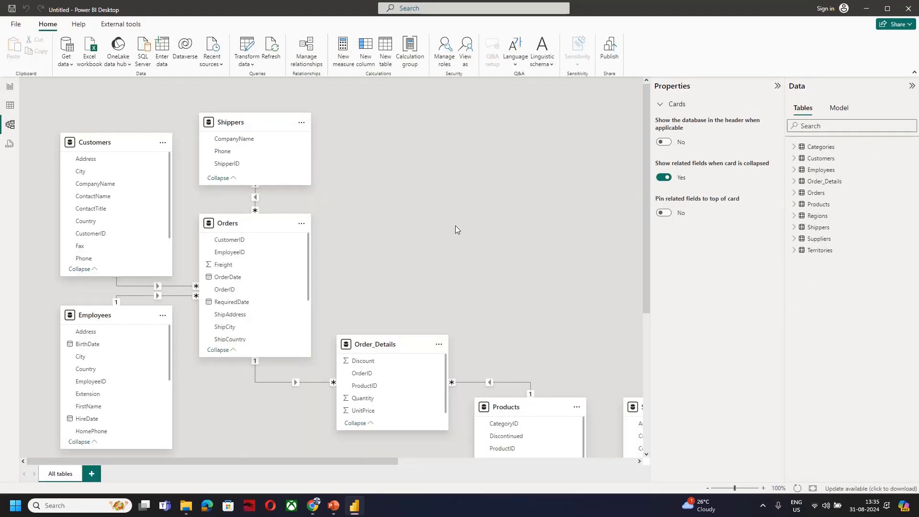
{"action": "scroll", "coordinate": [453, 226], "scroll_direction": "down", "scroll_amount": 5}
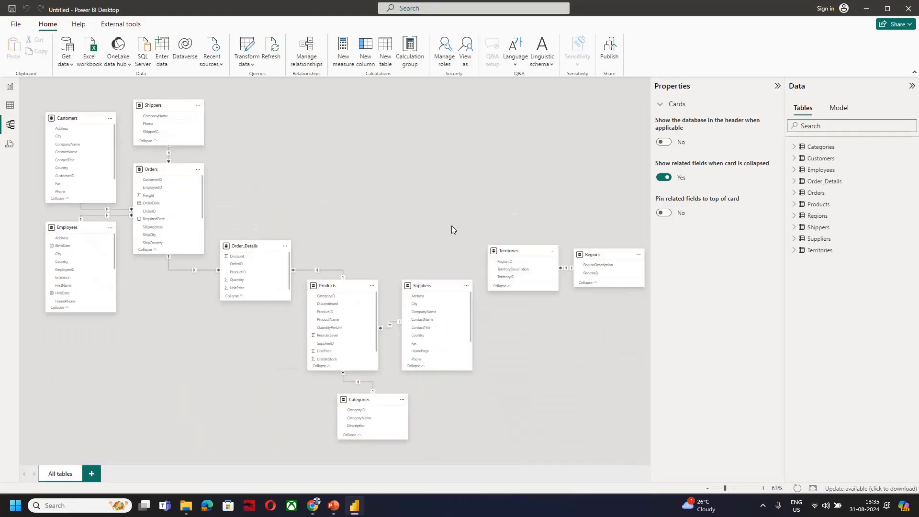
{"action": "scroll", "coordinate": [299, 218], "scroll_direction": "up", "scroll_amount": 3}
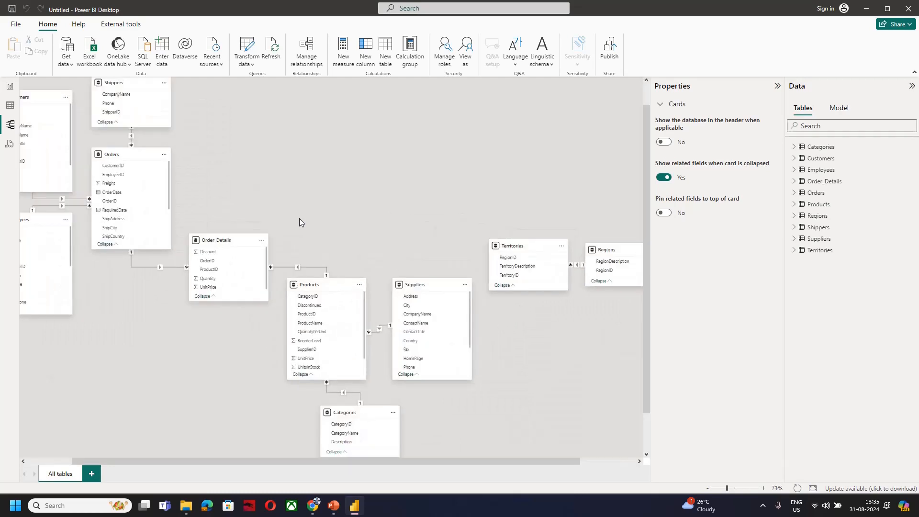
{"action": "scroll", "coordinate": [378, 206], "scroll_direction": "up", "scroll_amount": 1}
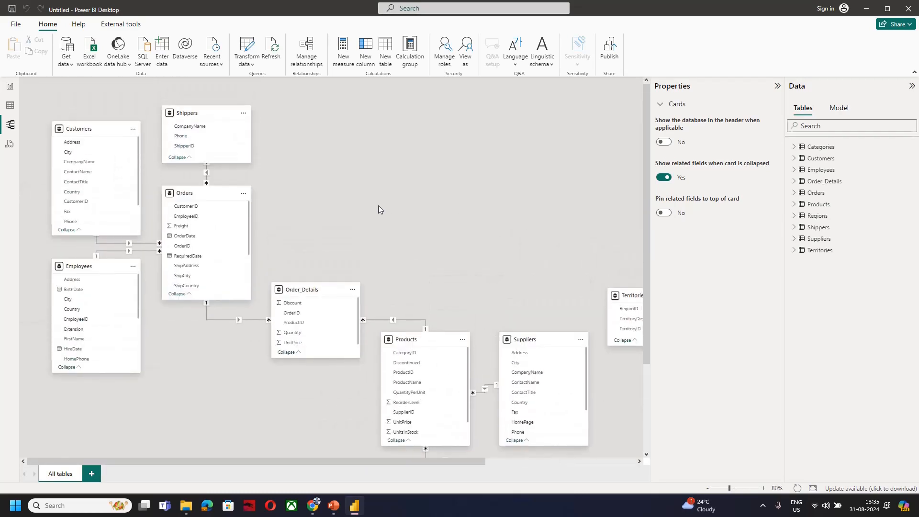
{"action": "scroll", "coordinate": [378, 205], "scroll_direction": "down", "scroll_amount": 2}
{"action": "scroll", "coordinate": [378, 206], "scroll_direction": "right", "scroll_amount": 1}
{"action": "scroll", "coordinate": [378, 206], "scroll_direction": "right", "scroll_amount": 1}
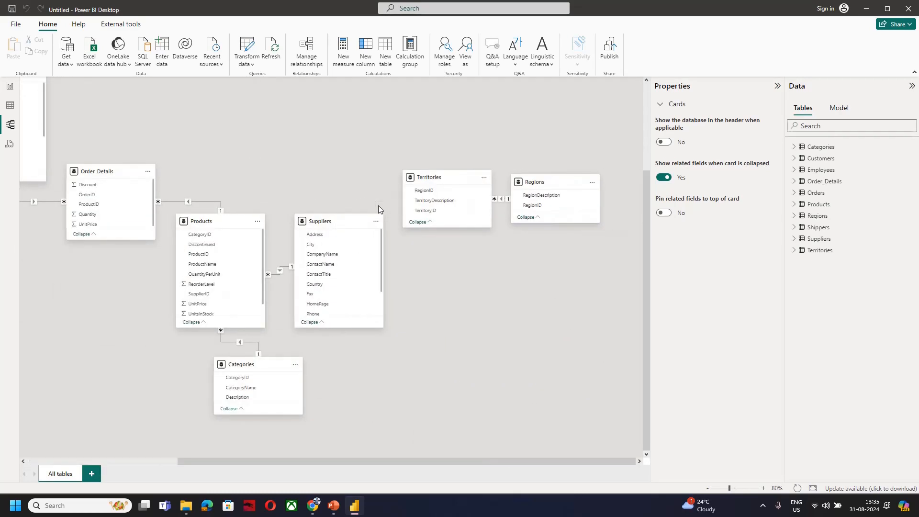
{"action": "scroll", "coordinate": [379, 205], "scroll_direction": "up", "scroll_amount": 2}
{"action": "scroll", "coordinate": [378, 205], "scroll_direction": "left", "scroll_amount": 1}
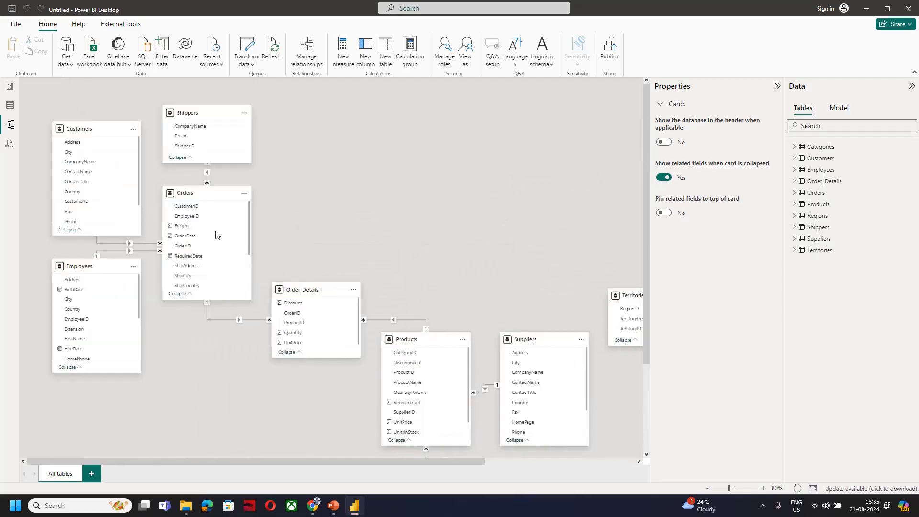
Review the cross-filter direction and cardinality options of the Orders–Shippers relationship, close it without saving and return to the Report view
{"action": "double_click", "coordinate": [208, 176]}
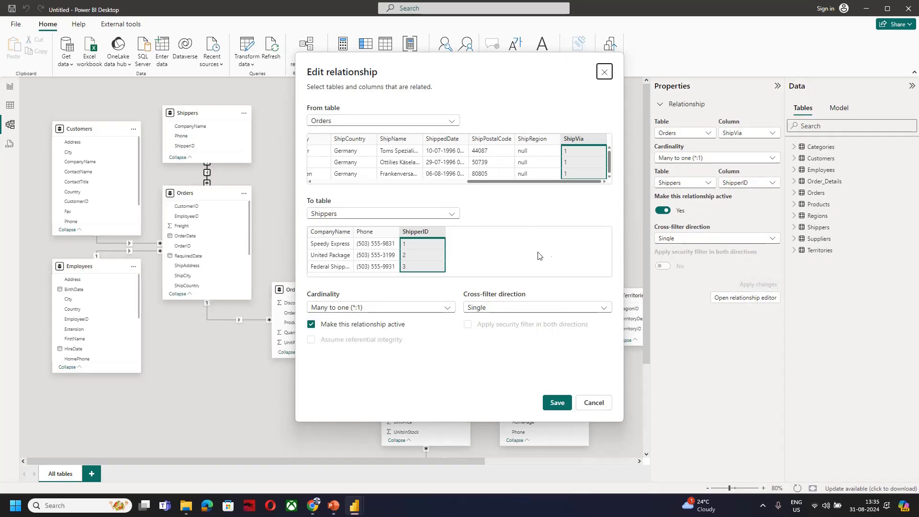
{"action": "left_click", "coordinate": [491, 310]}
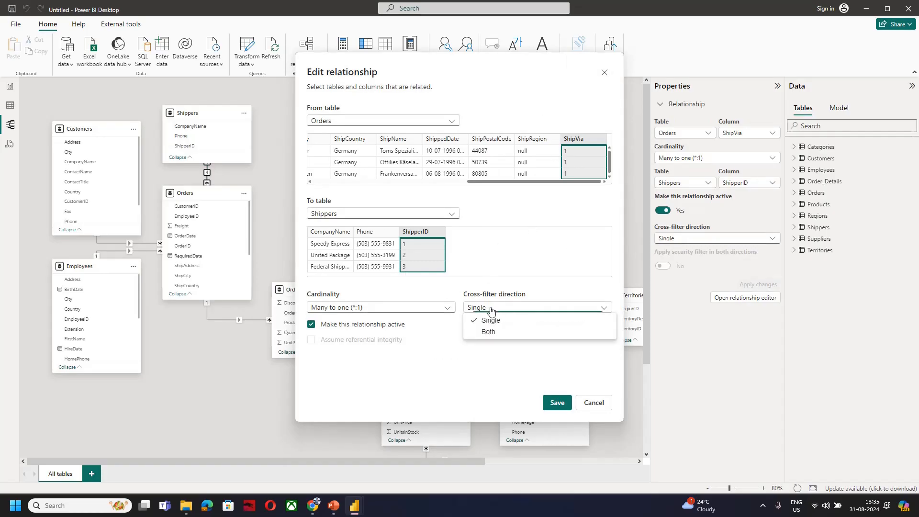
{"action": "left_click", "coordinate": [491, 309]}
{"action": "left_click", "coordinate": [416, 309]}
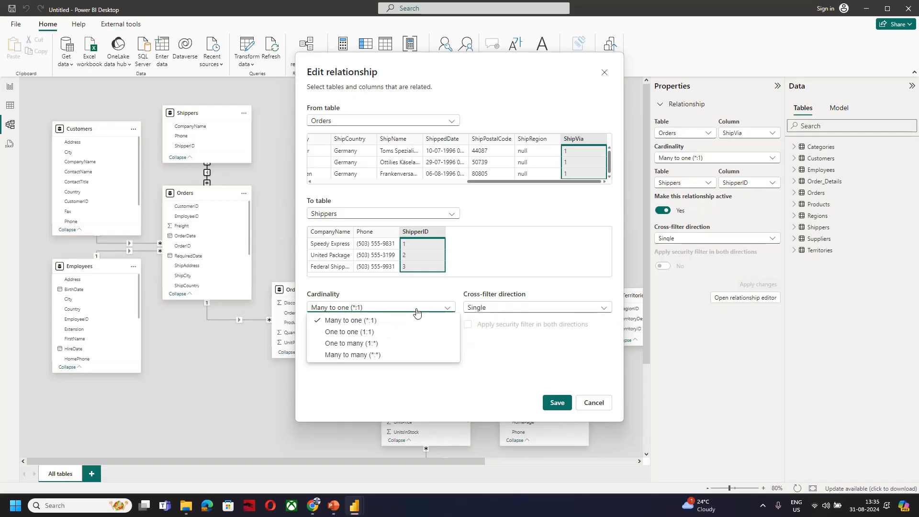
{"action": "left_click", "coordinate": [416, 310]}
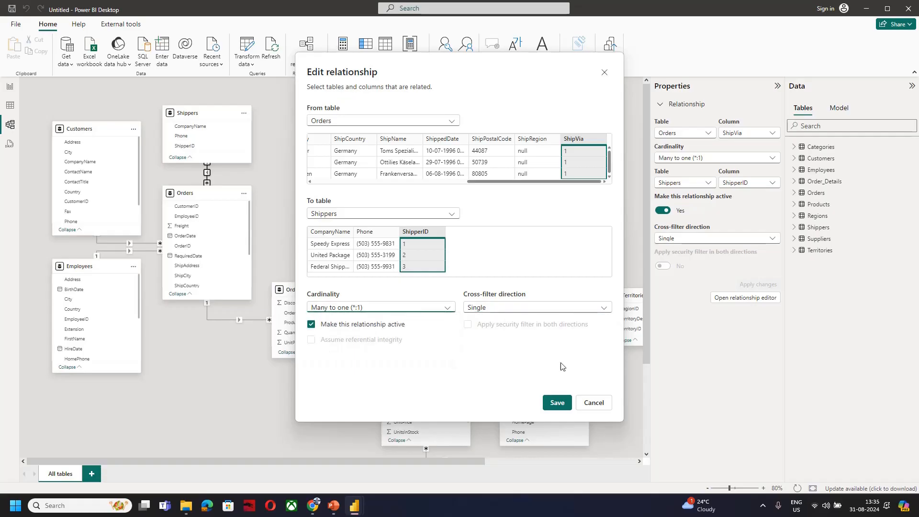
{"action": "left_click", "coordinate": [593, 404]}
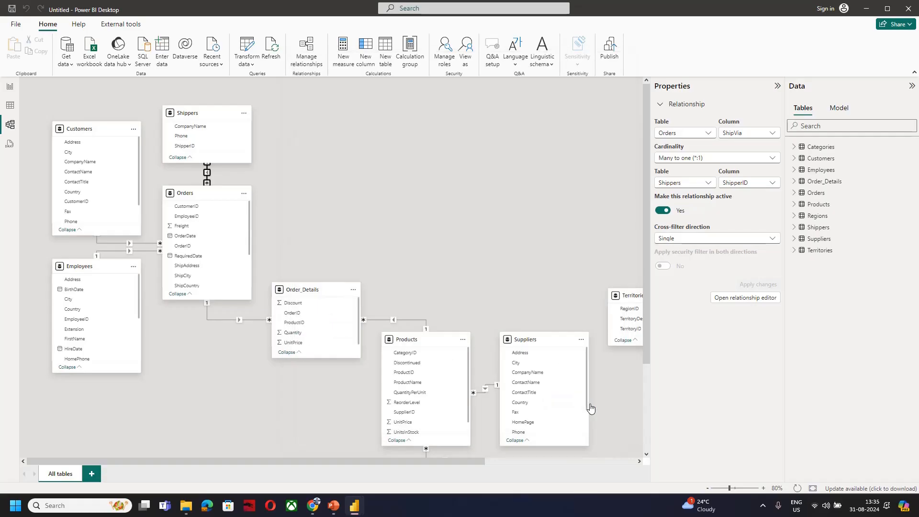
{"action": "left_click", "coordinate": [6, 94]}
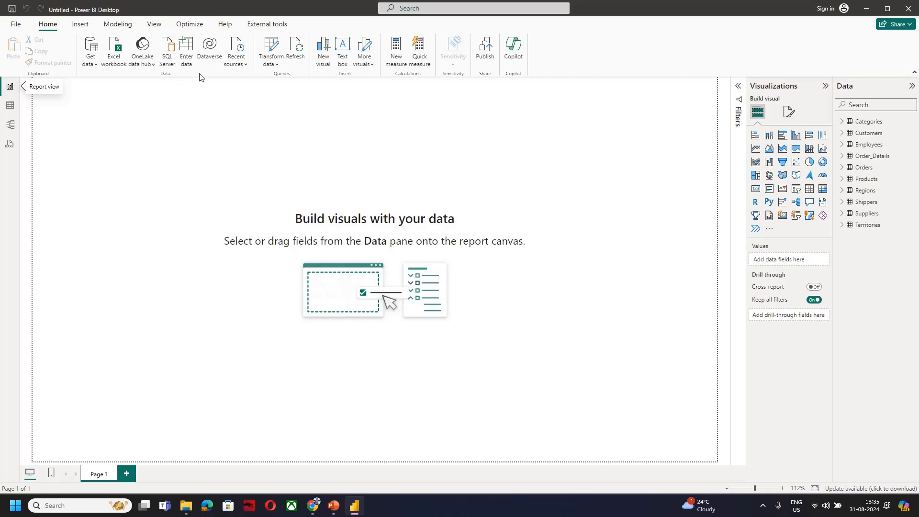
Add a pie chart with CategoryName as legend and Order_Details Quantity as values, and enlarge it across most of the canvas
{"action": "left_click", "coordinate": [809, 163]}
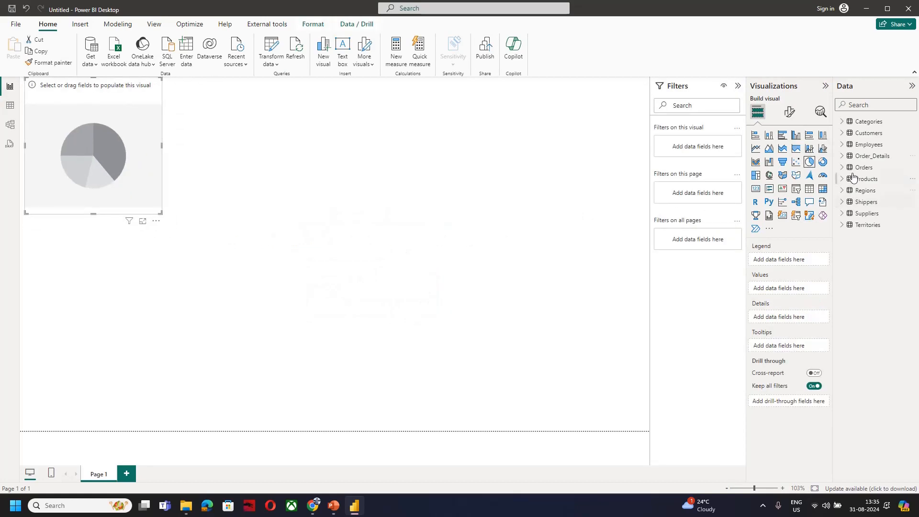
{"action": "left_click", "coordinate": [845, 123]}
{"action": "left_click_drag", "start_coordinate": [893, 149], "coordinate": [806, 258]}
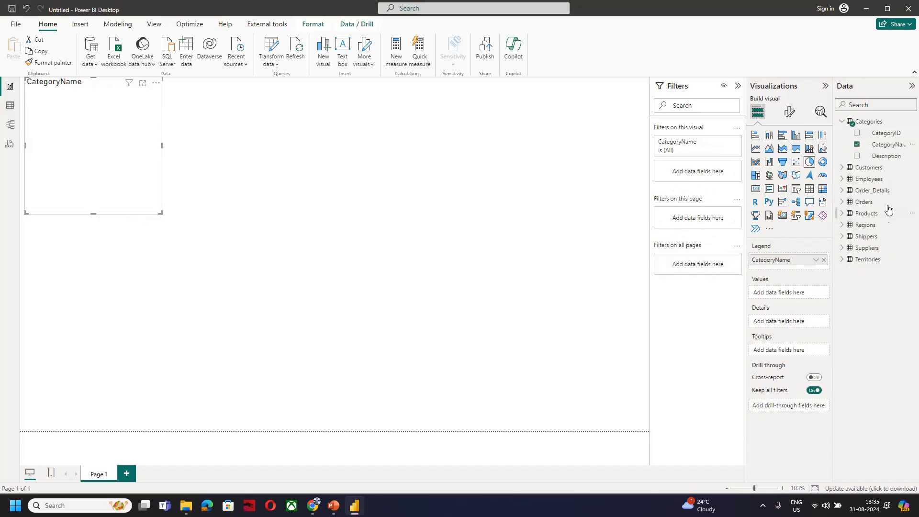
{"action": "left_click", "coordinate": [845, 191]}
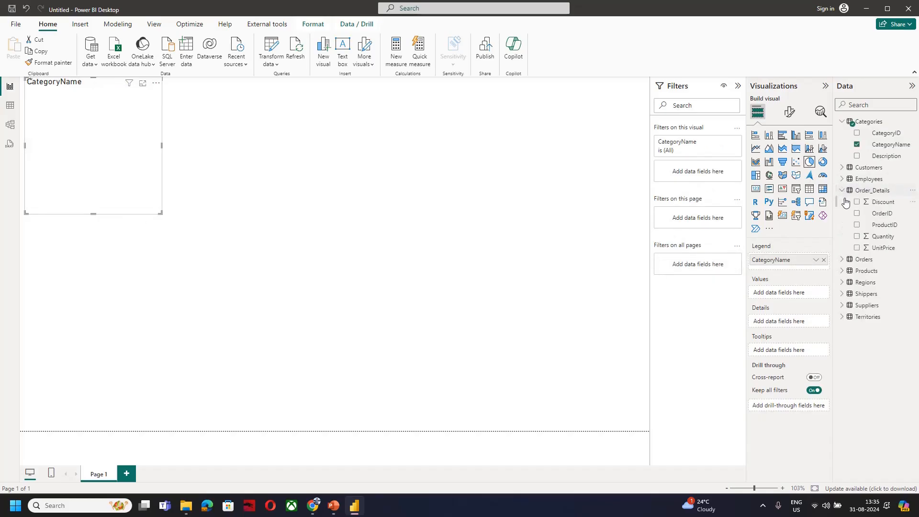
{"action": "left_click_drag", "start_coordinate": [884, 238], "coordinate": [804, 291]}
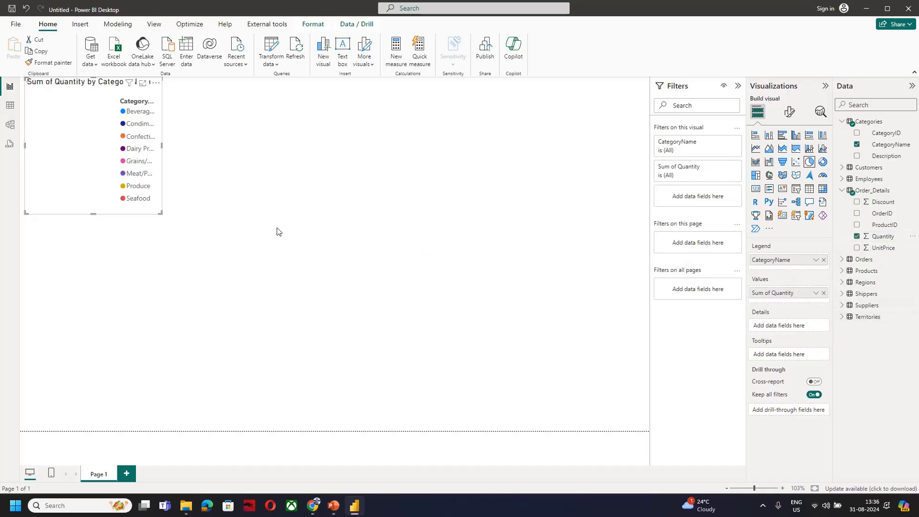
{"action": "left_click_drag", "start_coordinate": [160, 212], "coordinate": [463, 406]}
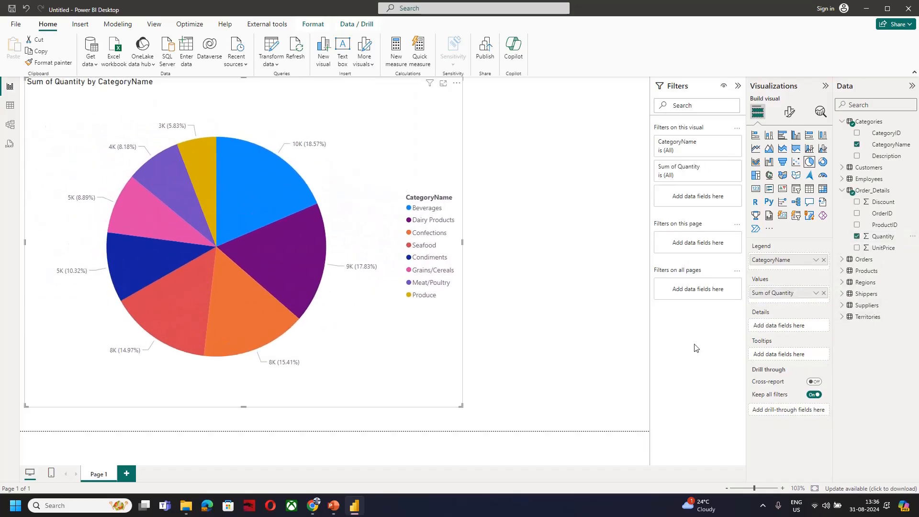
Create a new measure in the Order_Details table and name it SalesPrice in its formula
{"action": "left_click", "coordinate": [913, 249]}
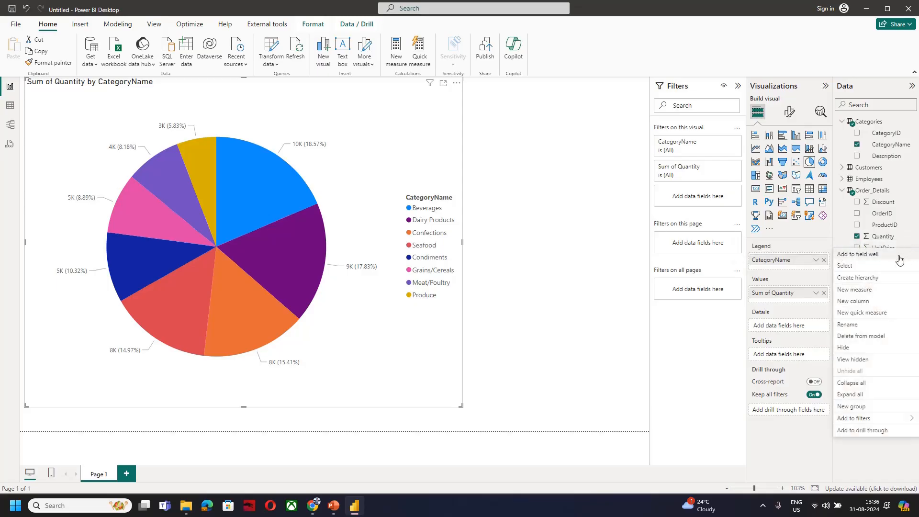
{"action": "left_click", "coordinate": [893, 289]}
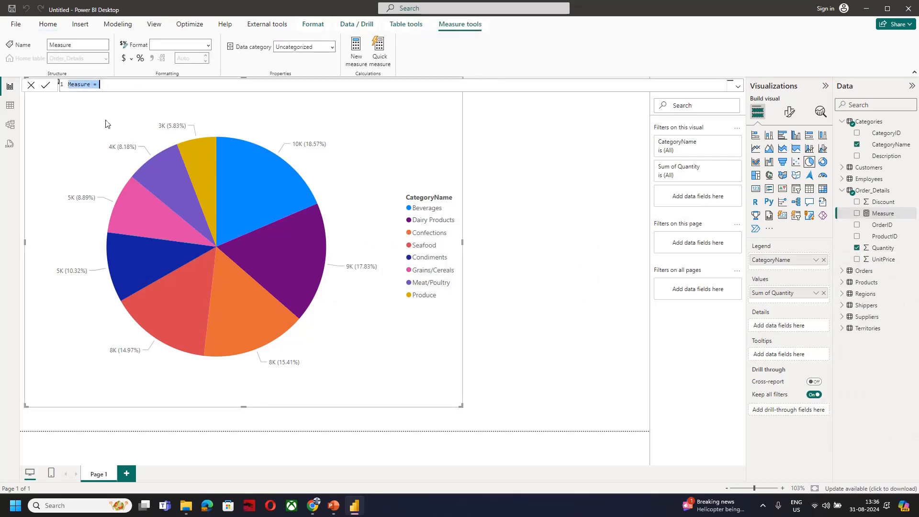
{"action": "left_click", "coordinate": [83, 86]}
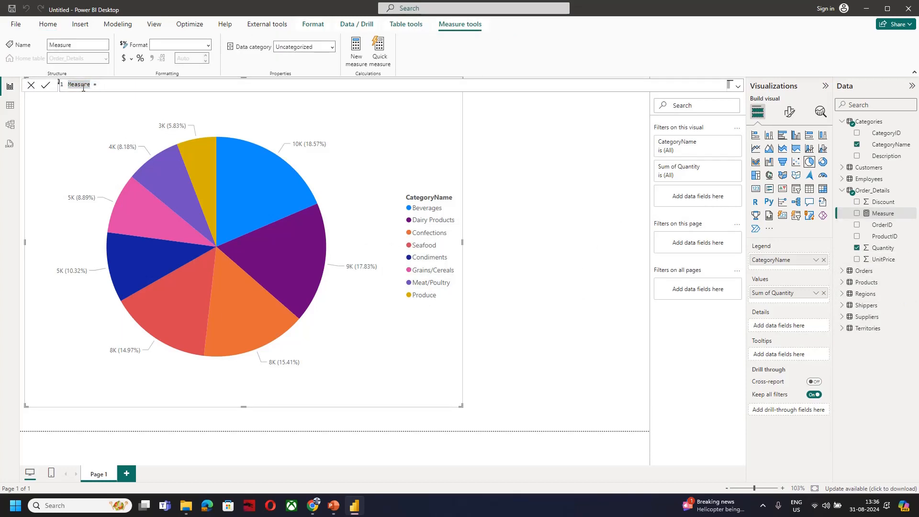
{"action": "key", "text": "shift+Left"}
{"action": "key", "text": "shift+Left"}
{"action": "key", "text": "shift+Left"}
{"action": "key", "text": "shift+Left"}
{"action": "key", "text": "shift+Left"}
{"action": "key", "text": "shift+Left"}
{"action": "key", "text": "shift+Left"}
{"action": "type", "text": "Sa"}
{"action": "type", "text": "Qua"}
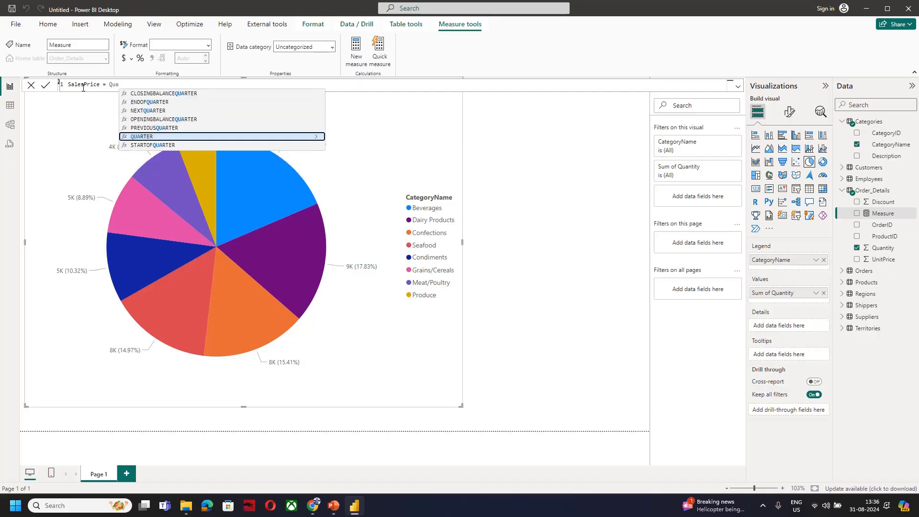
Try to reference the Quantity field in the SalesPrice measure formula
{"action": "key", "text": "Tab"}
{"action": "key", "text": "BackSpace"}
{"action": "key", "text": "BackSpace"}
{"action": "key", "text": "BackSpace"}
{"action": "key", "text": "BackSpace"}
{"action": "key", "text": "BackSpace"}
{"action": "key", "text": "BackSpace"}
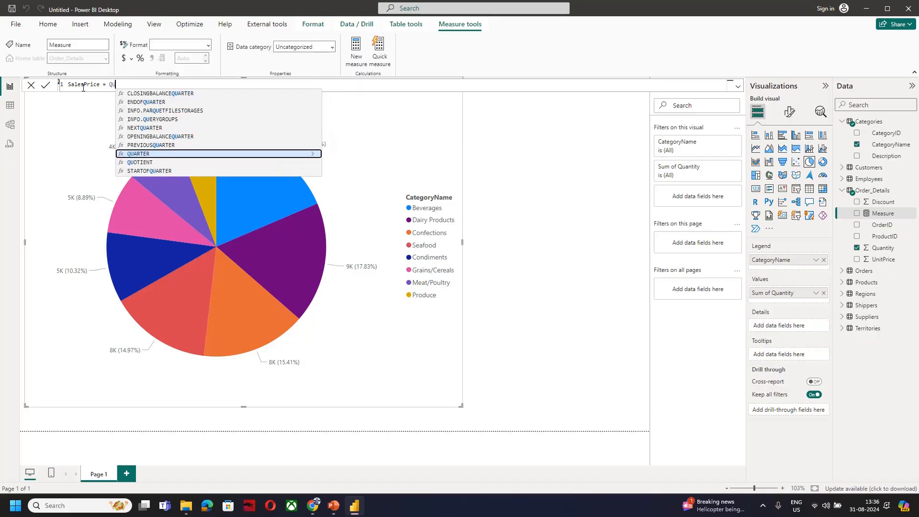
{"action": "type", "text": "a"}
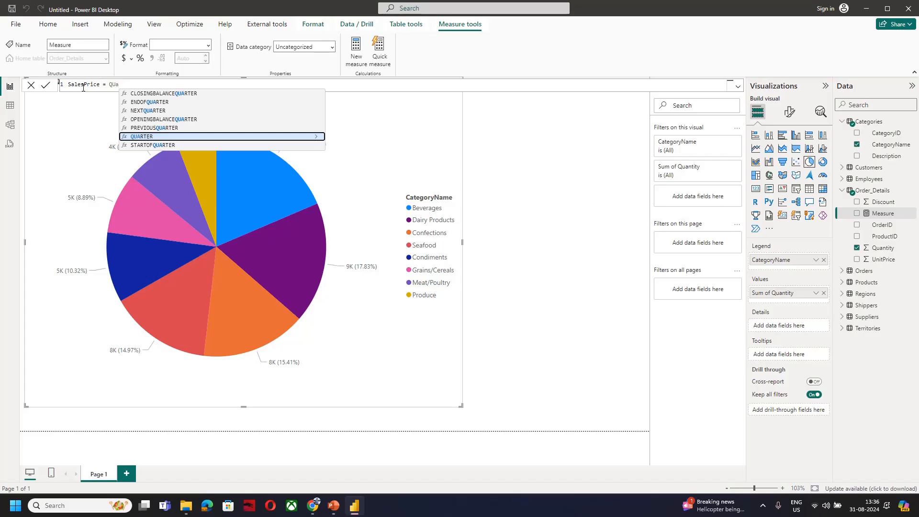
{"action": "type", "text": "r"}
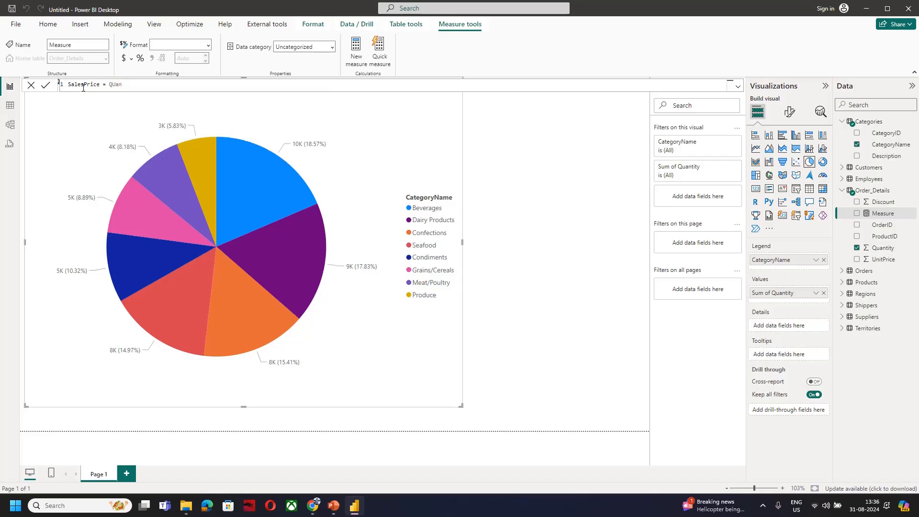
{"action": "key", "text": "BackSpace"}
{"action": "key", "text": "BackSpace"}
{"action": "key", "text": "BackSpace"}
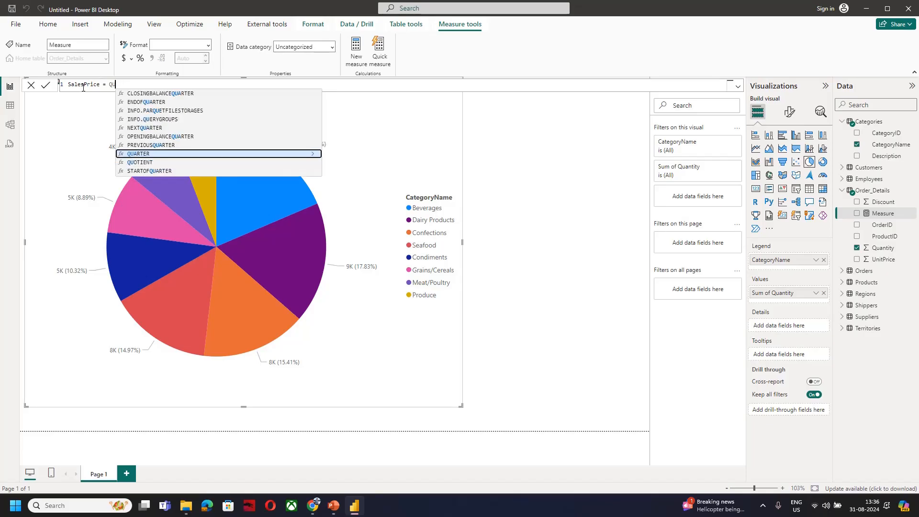
{"action": "key", "text": "BackSpace"}
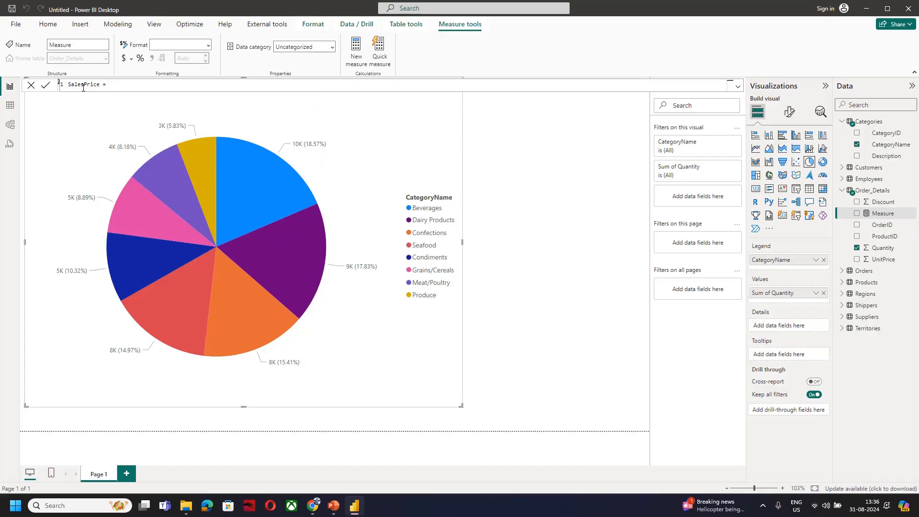
{"action": "type", "text": "Quar"}
{"action": "key", "text": "BackSpace"}
{"action": "key", "text": "BackSpace"}
{"action": "key", "text": "BackSpace"}
{"action": "key", "text": "BackSpace"}
{"action": "type", "text": "Order"}
{"action": "key", "text": "BackSpace"}
{"action": "key", "text": "BackSpace"}
{"action": "key", "text": "BackSpace"}
{"action": "key", "text": "BackSpace"}
{"action": "key", "text": "BackSpace"}
{"action": "key", "text": "BackSpace"}
{"action": "key", "text": "BackSpace"}
{"action": "key", "text": "BackSpace"}
{"action": "type", "text": "Qu"}
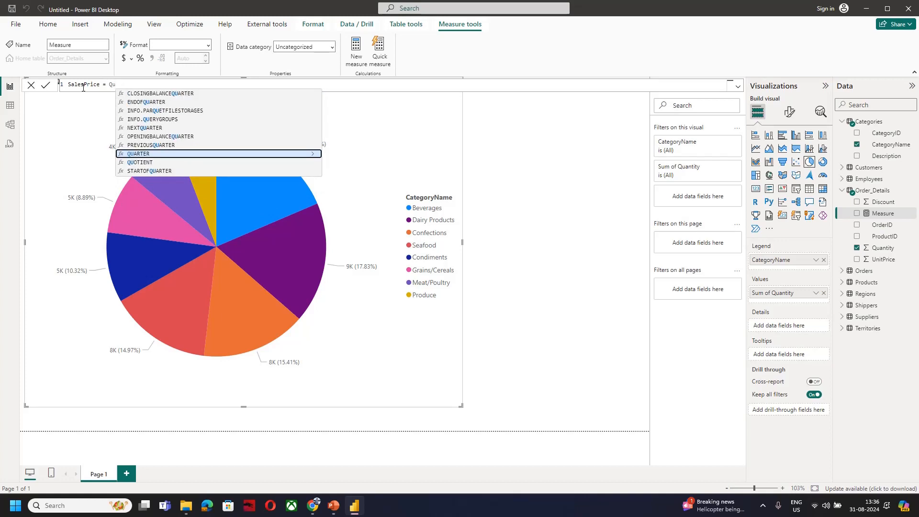
{"action": "key", "text": "BackSpace"}
{"action": "key", "text": "BackSpace"}
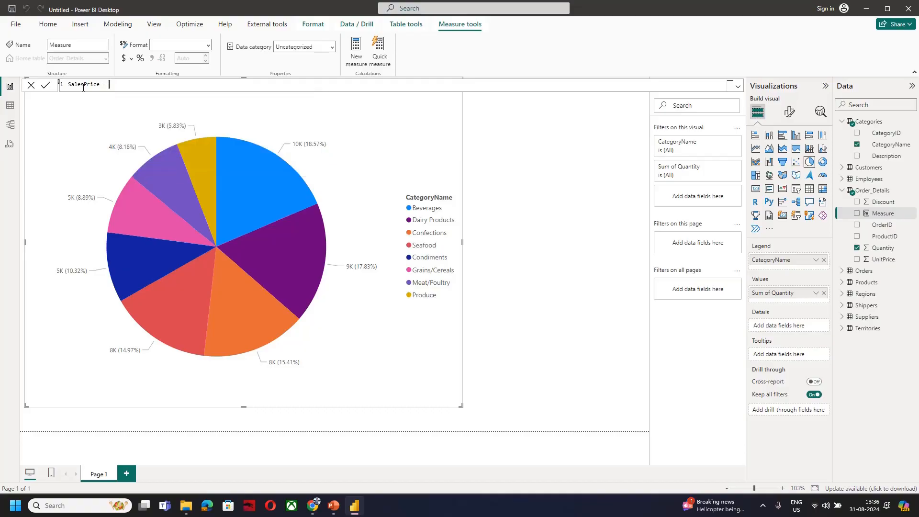
Try to reference the UnitPrice field in the measure formula, discard the entry and delete the measure from the model
{"action": "type", "text": "Uni"}
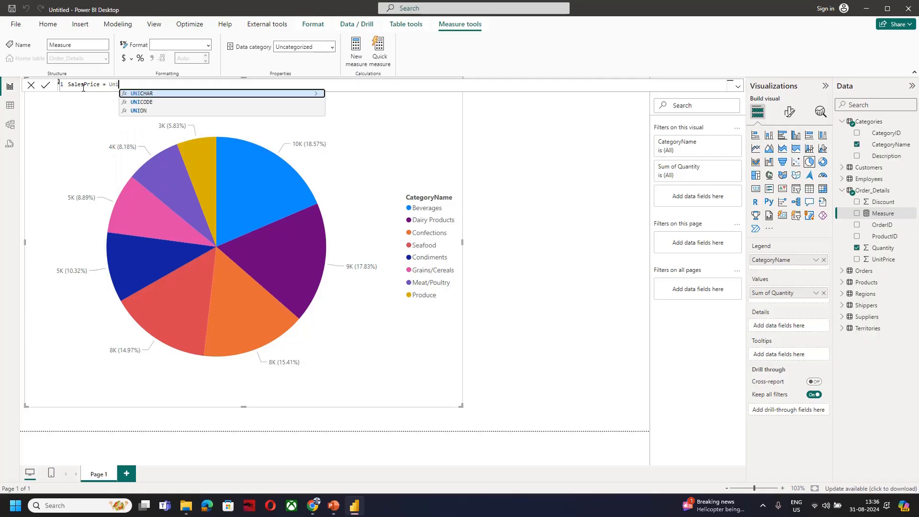
{"action": "key", "text": "BackSpace"}
{"action": "key", "text": "BackSpace"}
{"action": "key", "text": "BackSpace"}
{"action": "key", "text": "BackSpace"}
{"action": "key", "text": "BackSpace"}
{"action": "key", "text": "BackSpace"}
{"action": "key", "text": "BackSpace"}
{"action": "key", "text": "BackSpace"}
{"action": "key", "text": "BackSpace"}
{"action": "key", "text": "BackSpace"}
{"action": "key", "text": "BackSpace"}
{"action": "key", "text": "BackSpace"}
{"action": "key", "text": "BackSpace"}
{"action": "key", "text": "BackSpace"}
{"action": "key", "text": "BackSpace"}
{"action": "key", "text": "BackSpace"}
{"action": "left_click", "coordinate": [443, 149]}
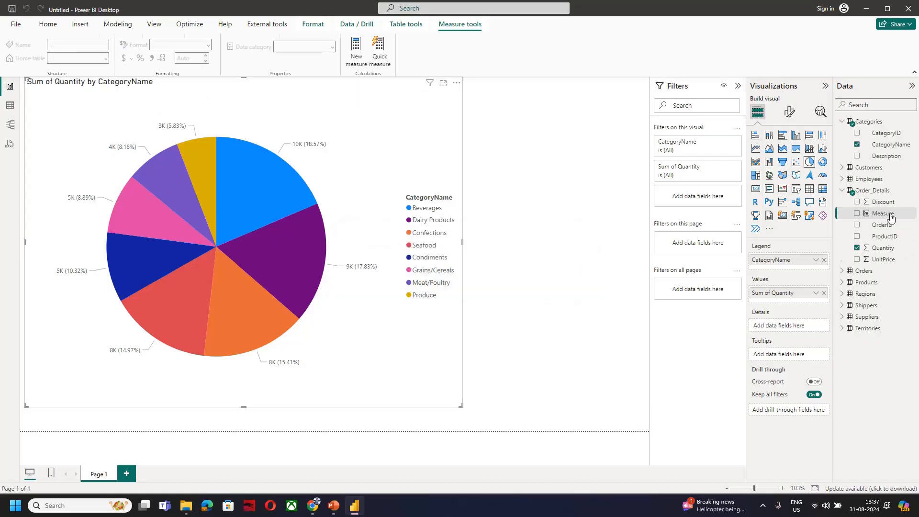
{"action": "right_click", "coordinate": [891, 215]}
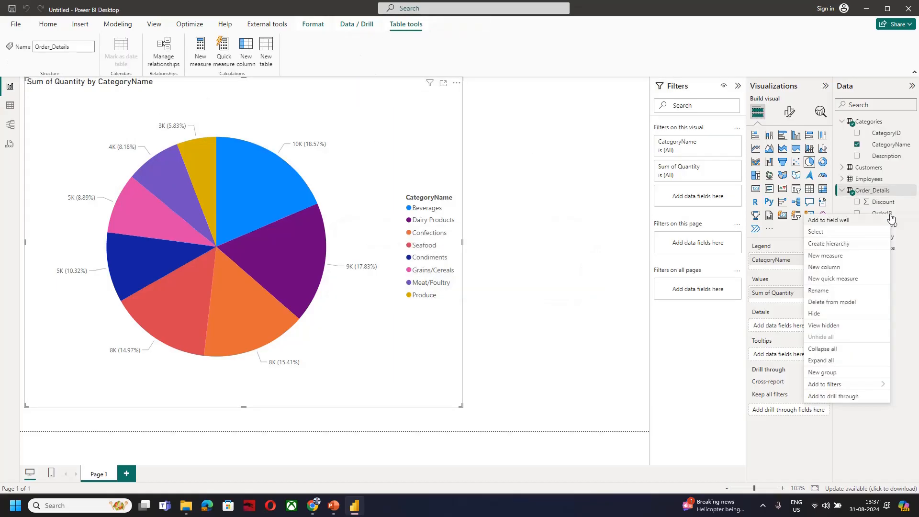
Add a calculated column to the Order_Details table with the formula Order_Details[Quantity] * Order_Details[UnitPrice]
{"action": "left_click", "coordinate": [896, 248]}
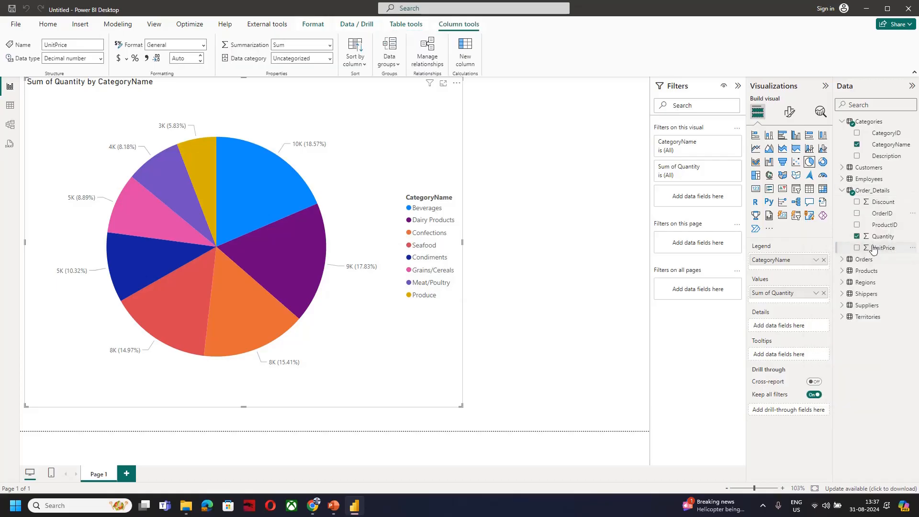
{"action": "right_click", "coordinate": [887, 254]}
{"action": "left_click", "coordinate": [825, 297]}
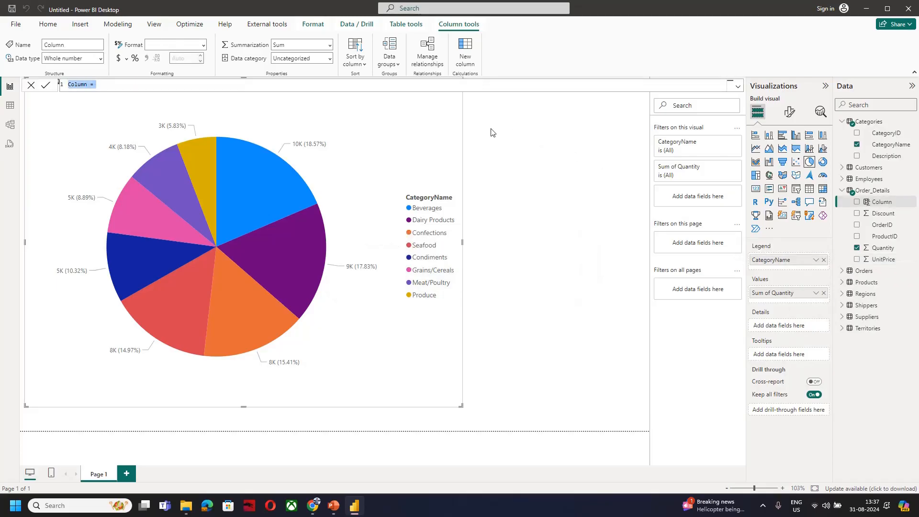
{"action": "left_click", "coordinate": [113, 84]}
{"action": "type", "text": "Qu"}
{"action": "key", "text": "BackSpace"}
{"action": "key", "text": "BackSpace"}
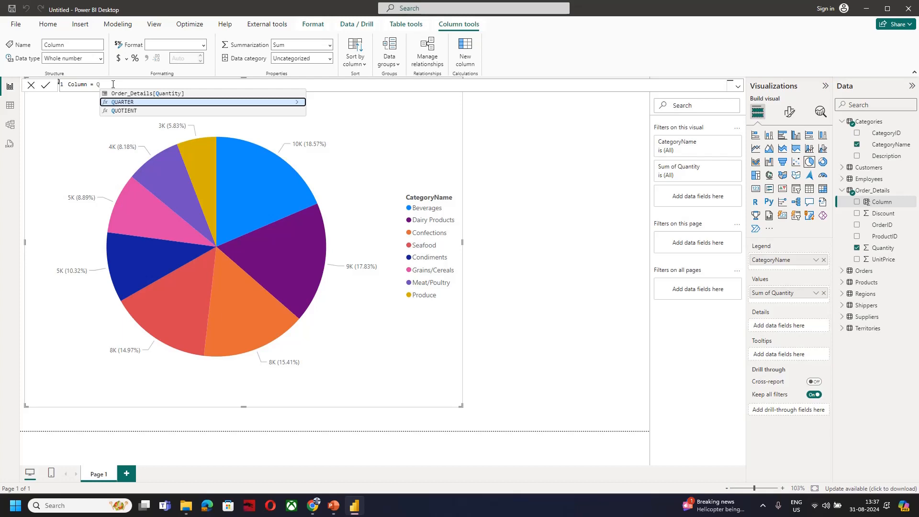
{"action": "key", "text": "Up"}
{"action": "key", "text": "Tab"}
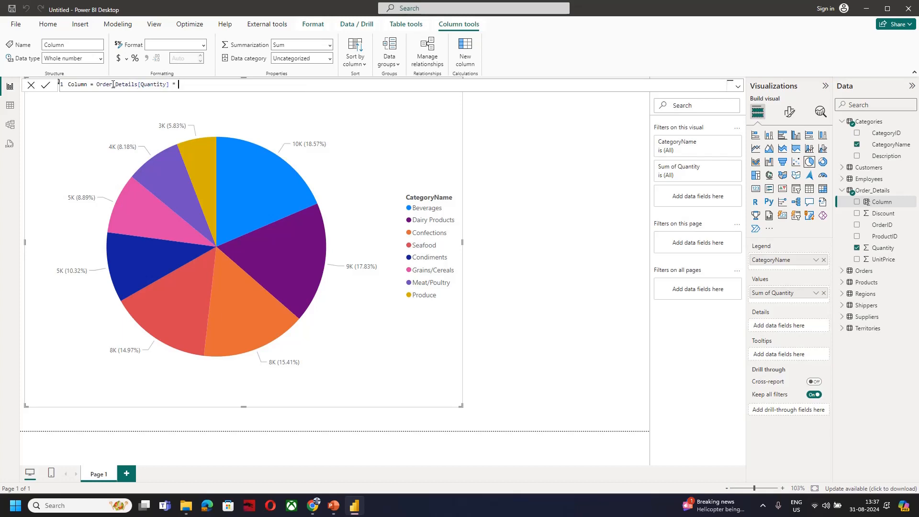
{"action": "type", "text": "* Order_Details[UnitPrice]"}
{"action": "key", "text": "Tab"}
Rename the calculated column in its formula to Total_Sales and commit the formula
{"action": "key", "text": "Left"}
{"action": "key", "text": "Left"}
{"action": "key", "text": "Left"}
{"action": "key", "text": "Left"}
{"action": "key", "text": "Left"}
{"action": "key", "text": "Left"}
{"action": "key", "text": "Left"}
{"action": "key", "text": "Left"}
{"action": "key", "text": "Left"}
{"action": "key", "text": "Left"}
{"action": "key", "text": "Left"}
{"action": "key", "text": "Left"}
{"action": "key", "text": "Left"}
{"action": "key", "text": "Left"}
{"action": "key", "text": "Left"}
{"action": "key", "text": "Home"}
{"action": "key", "text": "shift+Right"}
{"action": "key", "text": "shift+Right"}
{"action": "key", "text": "shift+Right"}
{"action": "type", "text": "Total_Sales"}
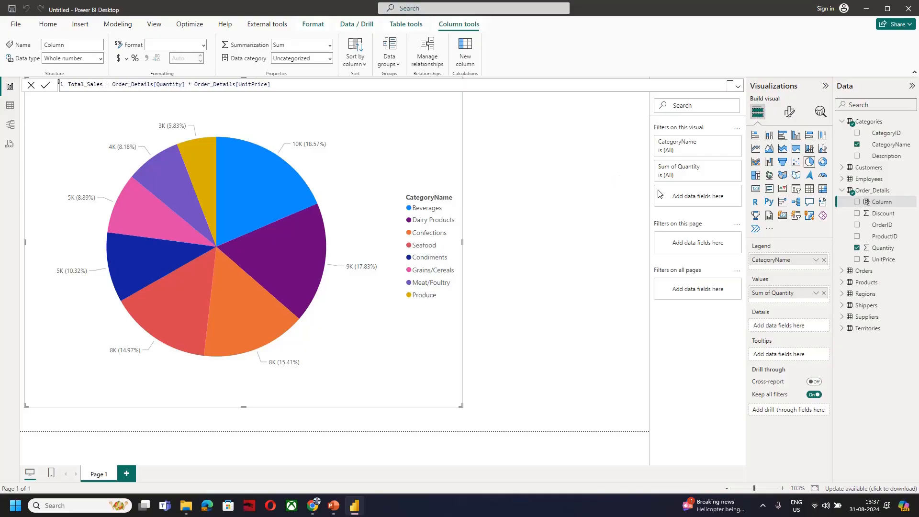
{"action": "key", "text": "Return"}
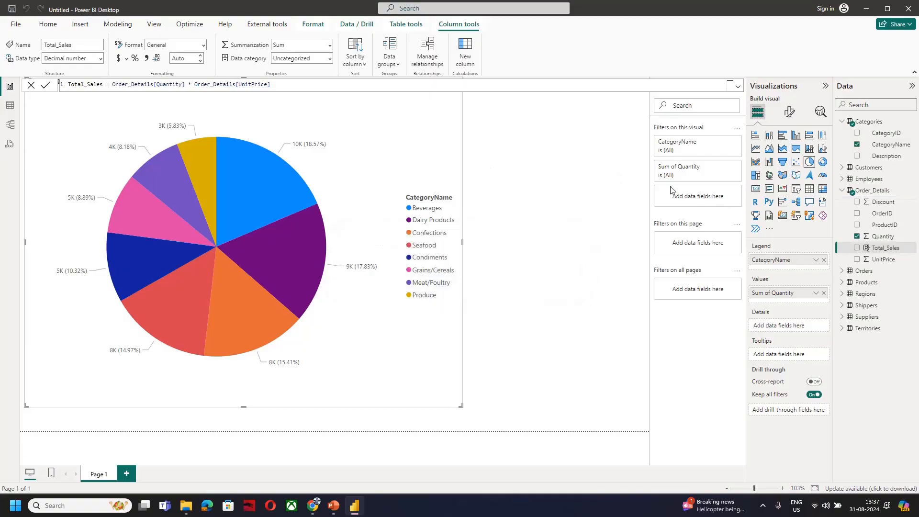
Replace Quantity with Total_Sales as the pie chart's values and shrink the chart to about half its width
{"action": "left_click", "coordinate": [824, 292]}
{"action": "mouse_move", "coordinate": [886, 248]}
{"action": "left_mouse_down"}
{"action": "mouse_move", "coordinate": [829, 291]}
{"action": "mouse_move", "coordinate": [806, 295]}
{"action": "left_mouse_up"}
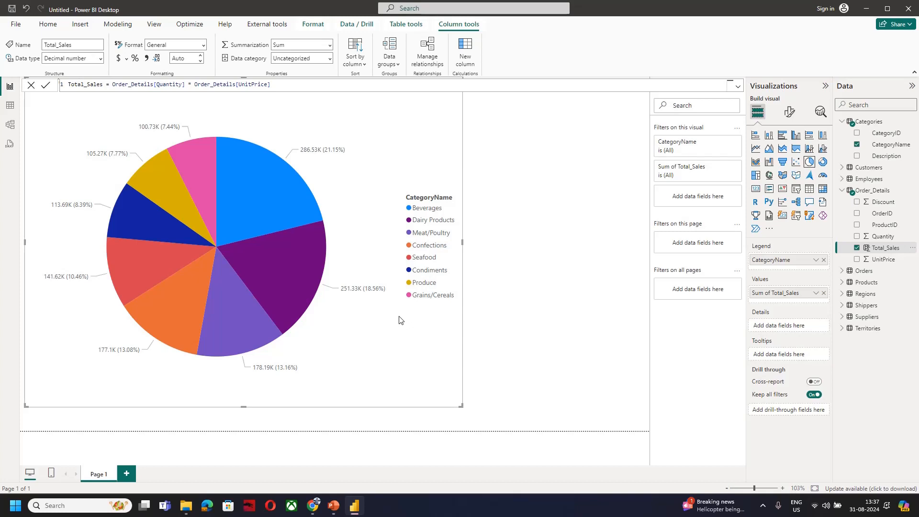
{"action": "left_click_drag", "start_coordinate": [462, 407], "coordinate": [252, 258]}
{"action": "left_click", "coordinate": [600, 226]}
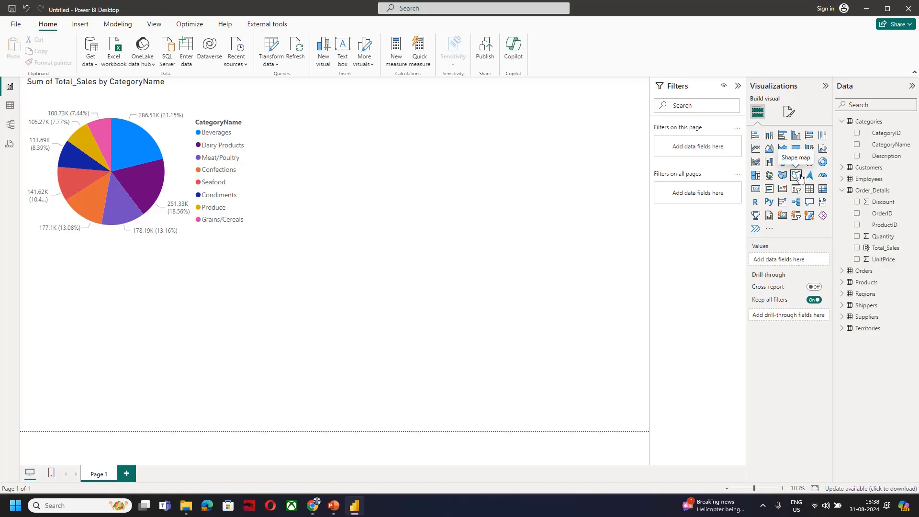
Add a map visual beside the pie chart and look through the Regions, Territories and Employees tables for a location field
{"action": "left_click", "coordinate": [770, 176]}
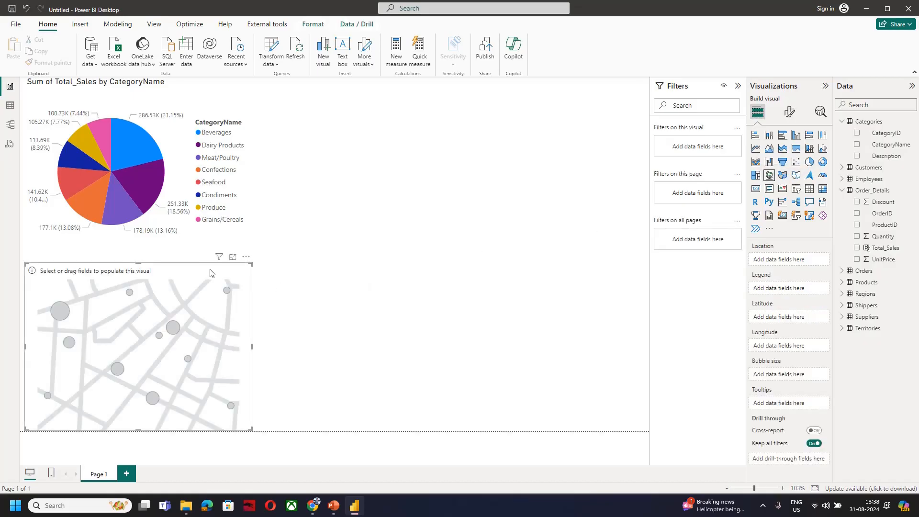
{"action": "left_click_drag", "start_coordinate": [210, 270], "coordinate": [498, 167]}
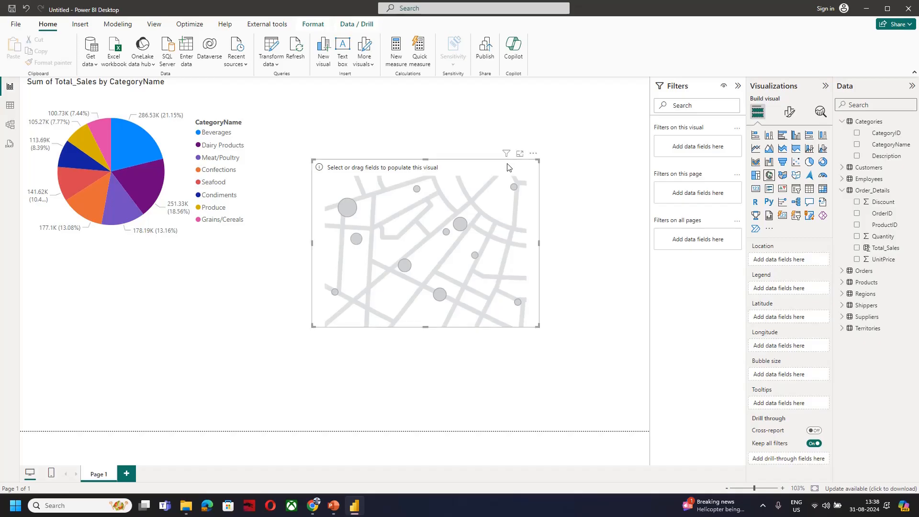
{"action": "left_click", "coordinate": [844, 293]}
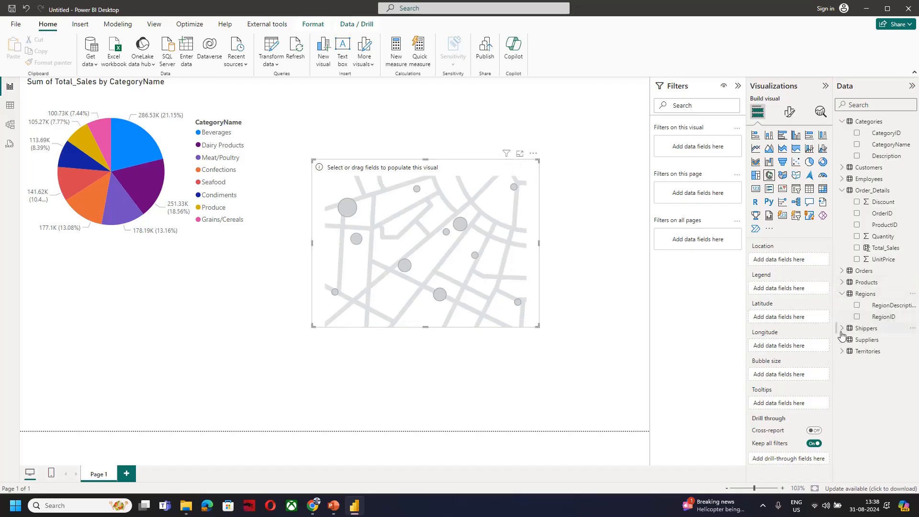
{"action": "left_click", "coordinate": [842, 351]}
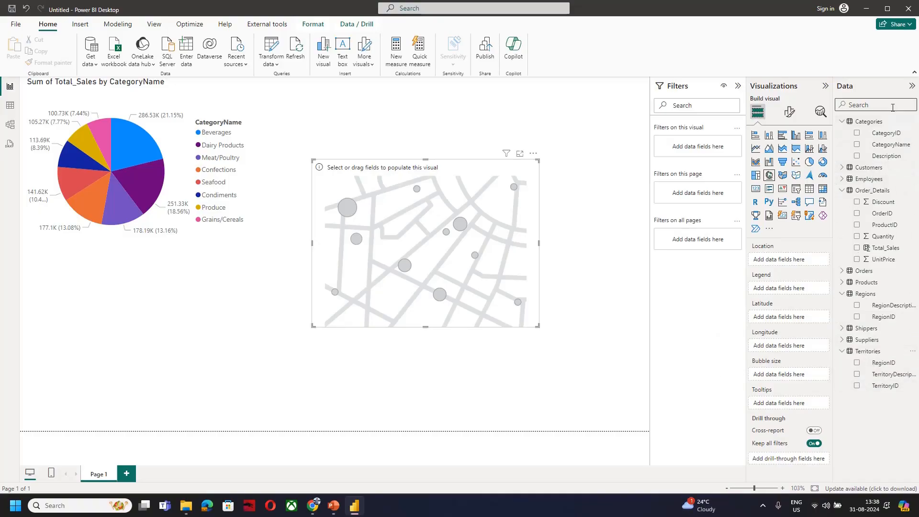
{"action": "left_click", "coordinate": [843, 179]}
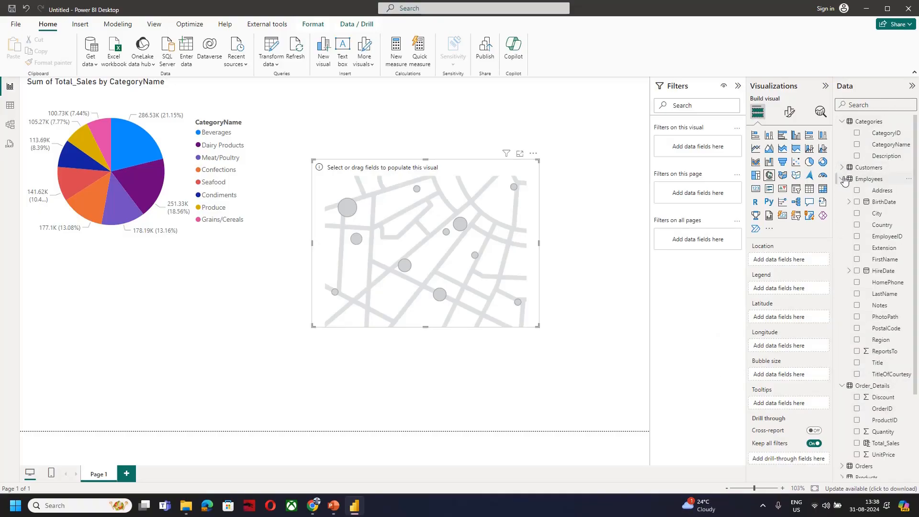
{"action": "scroll", "coordinate": [876, 295], "scroll_direction": "down", "scroll_amount": 1}
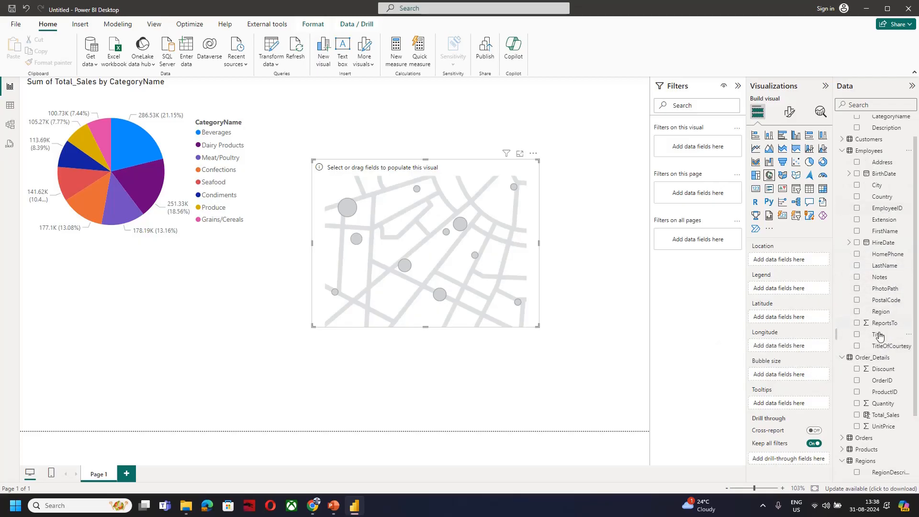
Search the data fields for "cit" and use ShipCity from the Orders table as the map's location
{"action": "left_click", "coordinate": [853, 106]}
{"action": "type", "text": "city"}
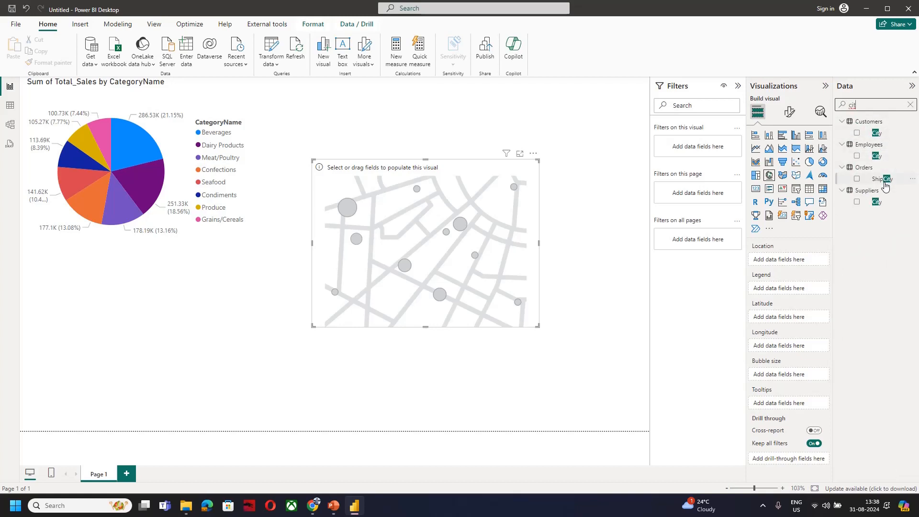
{"action": "left_click_drag", "start_coordinate": [885, 186], "coordinate": [812, 268]}
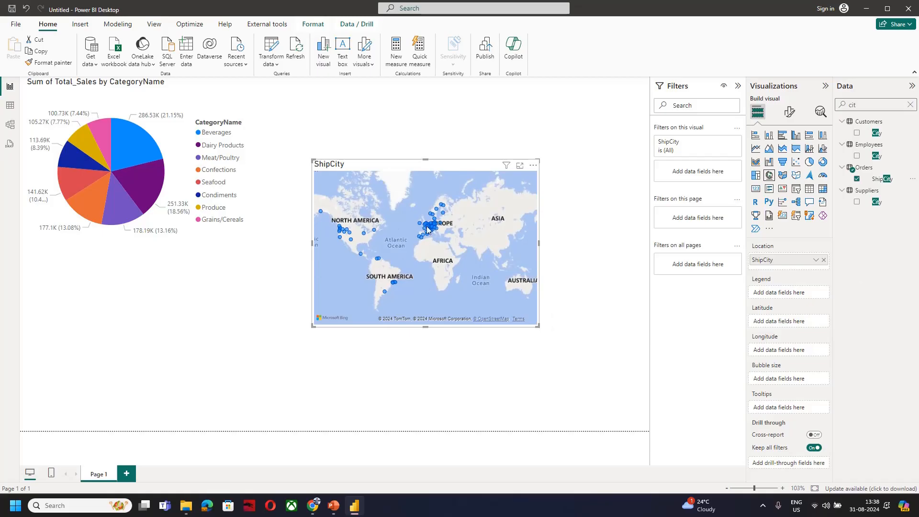
Enlarge the ship-city map, search the data fields for "sales" and use Total_Sales as the map's bubble size
{"action": "left_click_drag", "start_coordinate": [538, 326], "coordinate": [627, 386]}
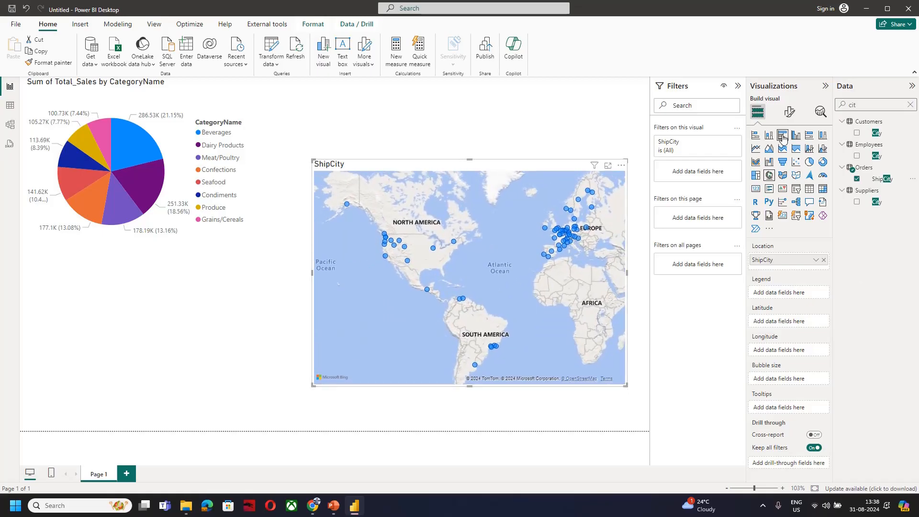
{"action": "left_click_drag", "start_coordinate": [874, 107], "coordinate": [827, 107]}
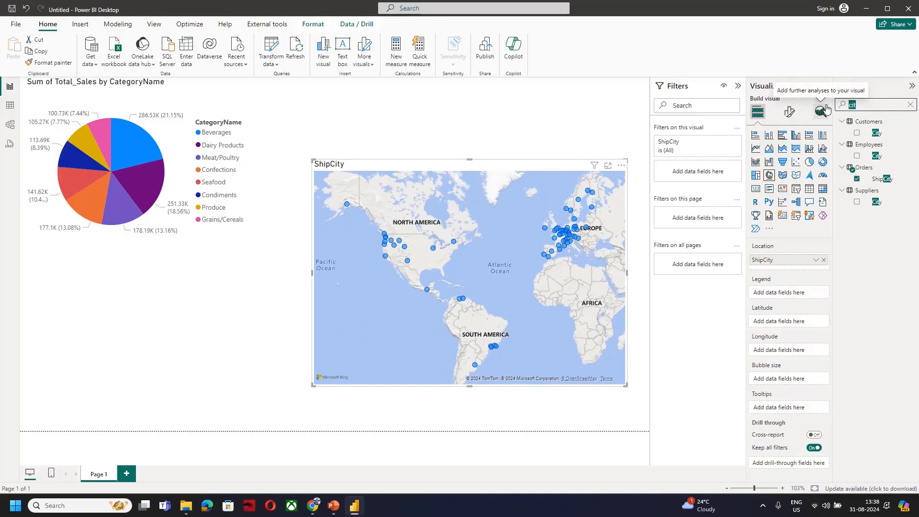
{"action": "key", "text": "BackSpace"}
{"action": "type", "text": "sales"}
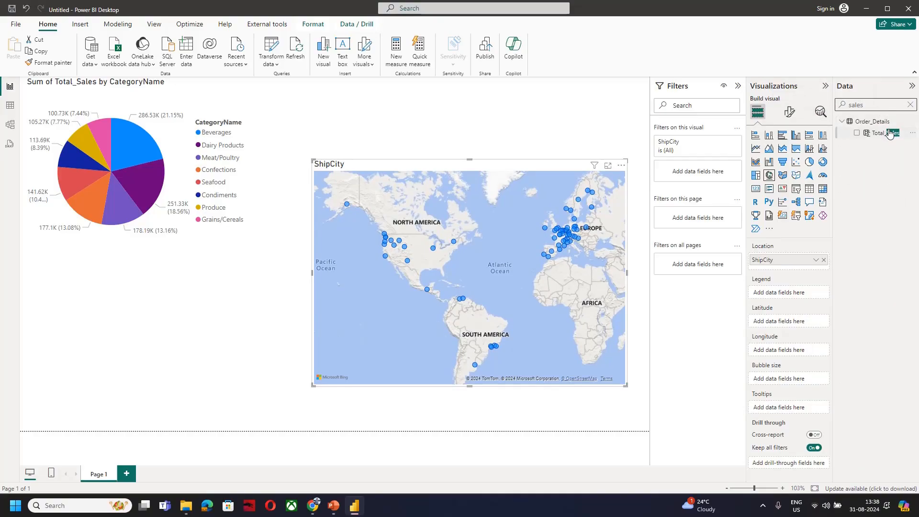
{"action": "left_click_drag", "start_coordinate": [889, 130], "coordinate": [814, 379]}
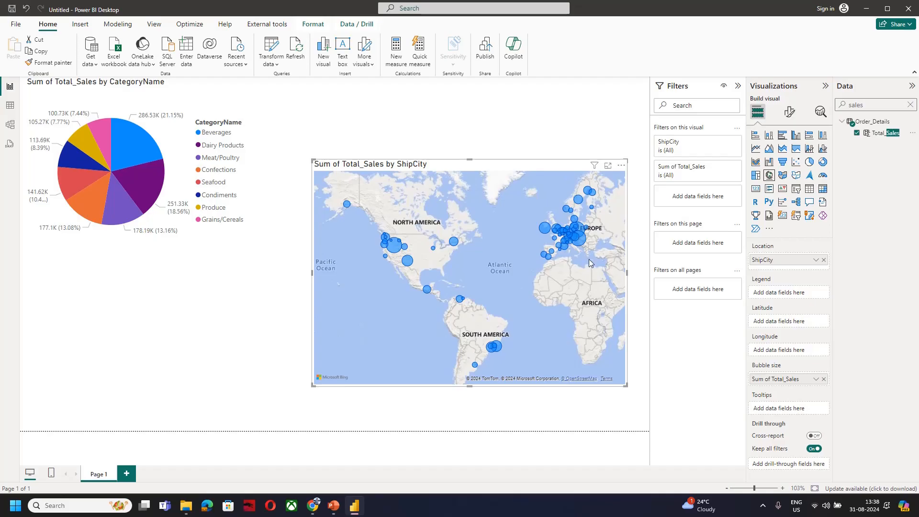
Try the filled map type on the ship-city visual, switch back to the bubble map and check a pie slice's tooltip
{"action": "left_click", "coordinate": [783, 176]}
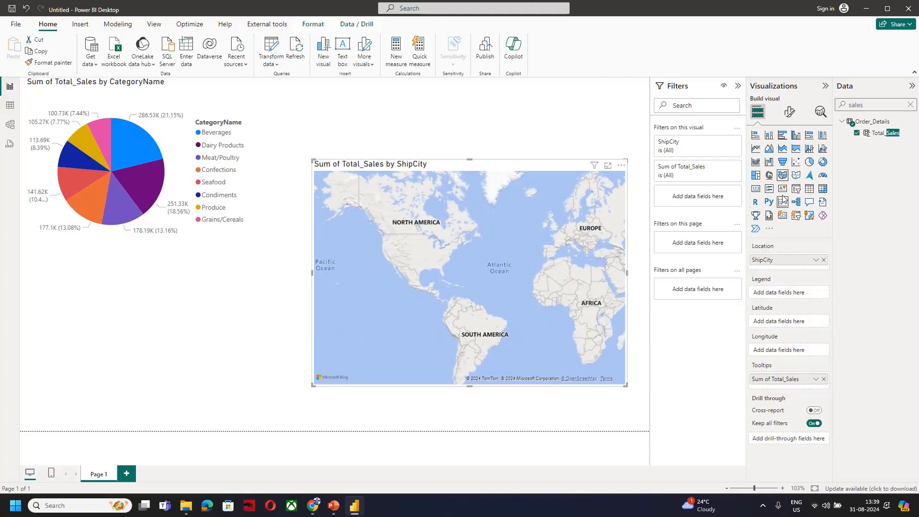
{"action": "left_click", "coordinate": [770, 175]}
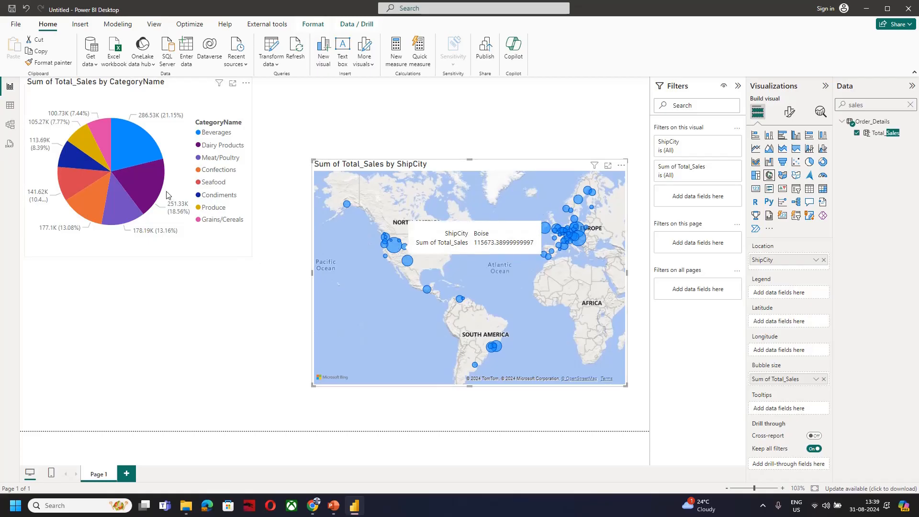
{"action": "mouse_move", "coordinate": [160, 170]}
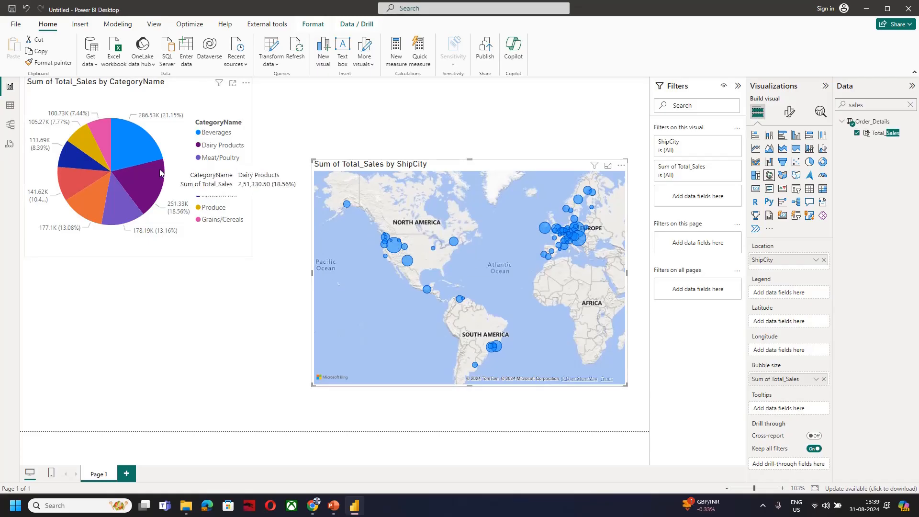
Add a second report page and allow its use as a tooltip in the page information
{"action": "left_click", "coordinate": [127, 475]}
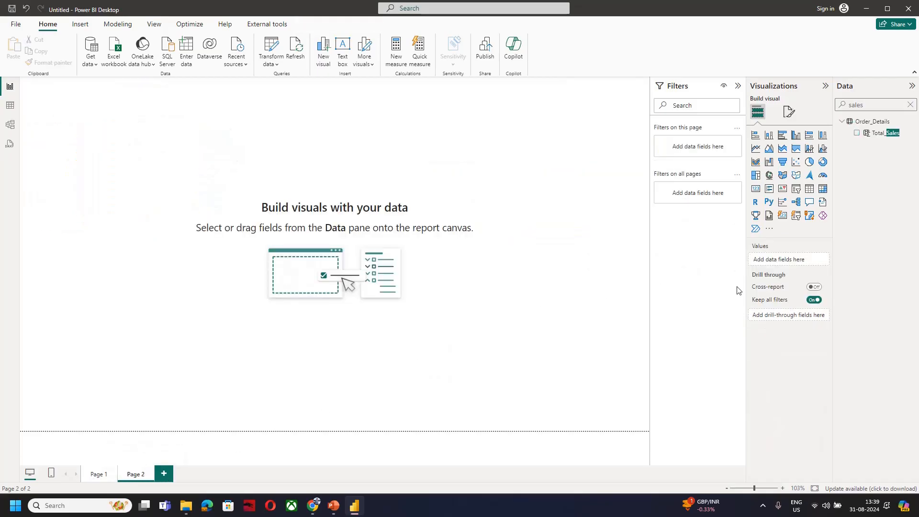
{"action": "left_click", "coordinate": [789, 114]}
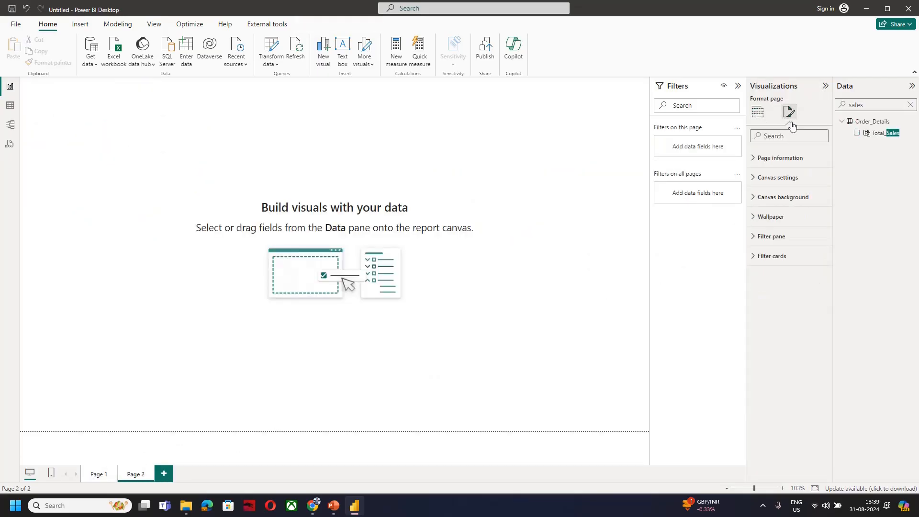
{"action": "left_click", "coordinate": [776, 163]}
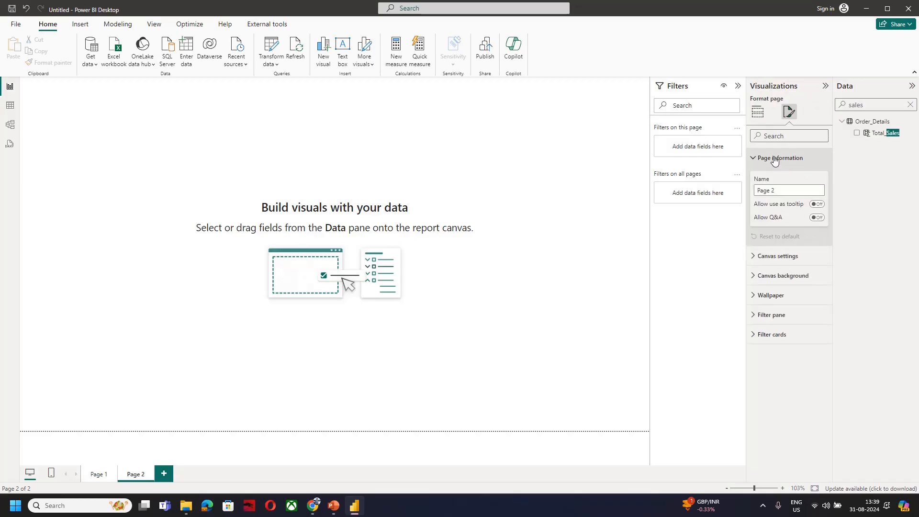
{"action": "left_click", "coordinate": [815, 204]}
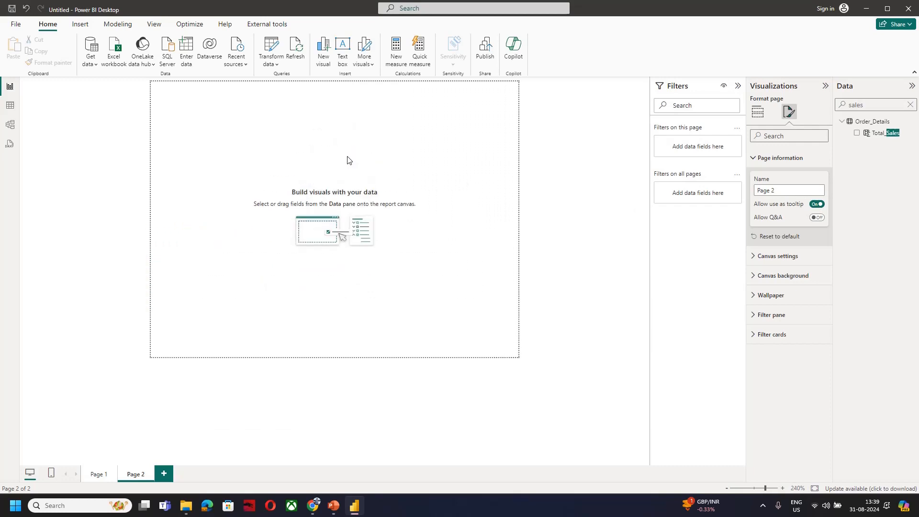
Clear the data field search and add an empty pie chart to Page 2
{"action": "left_click", "coordinate": [911, 105]}
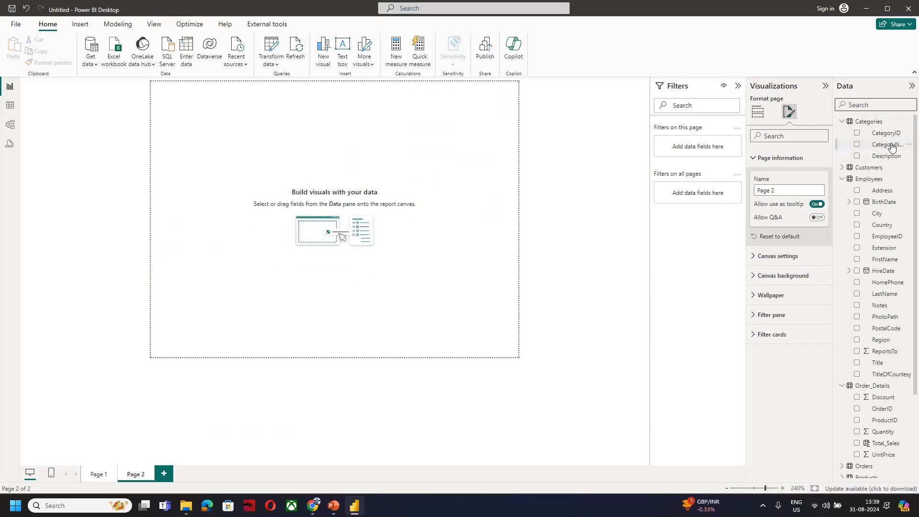
{"action": "scroll", "coordinate": [880, 242], "scroll_direction": "down", "scroll_amount": 2}
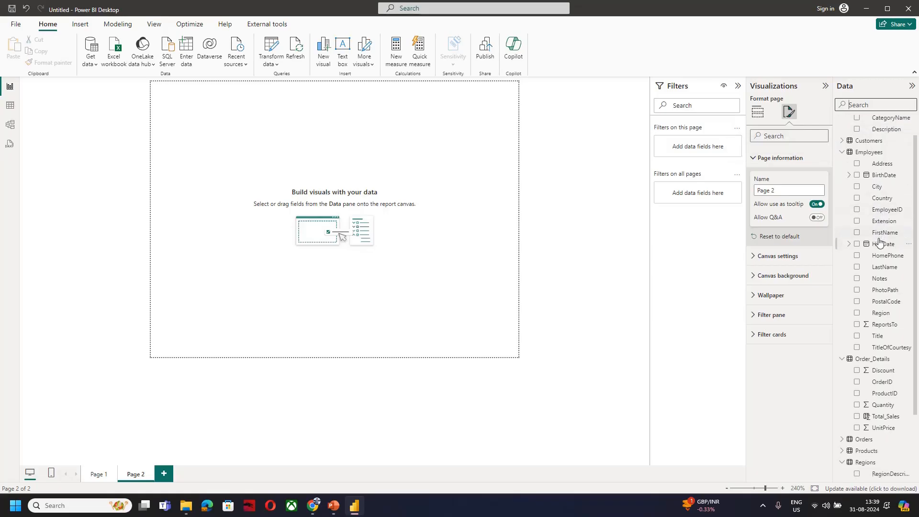
{"action": "scroll", "coordinate": [888, 296], "scroll_direction": "down", "scroll_amount": 3}
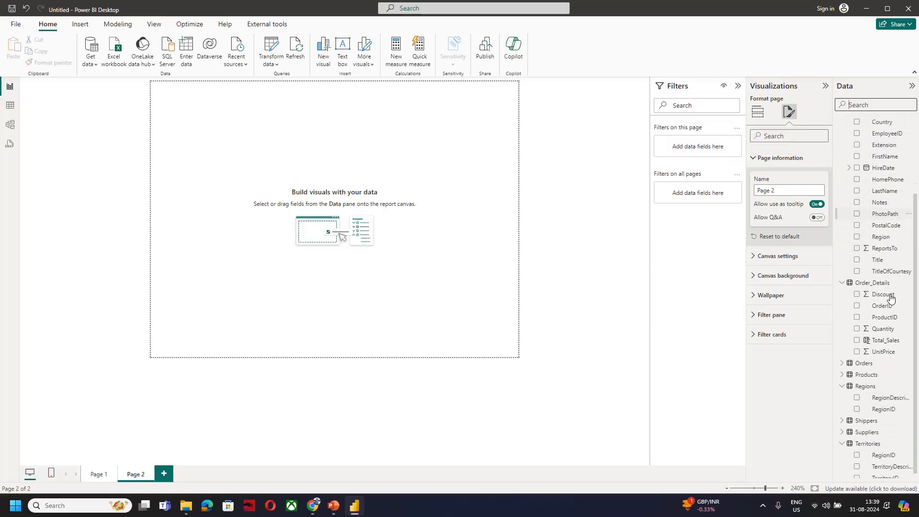
{"action": "scroll", "coordinate": [891, 298], "scroll_direction": "down", "scroll_amount": 2}
{"action": "scroll", "coordinate": [884, 285], "scroll_direction": "up", "scroll_amount": 3}
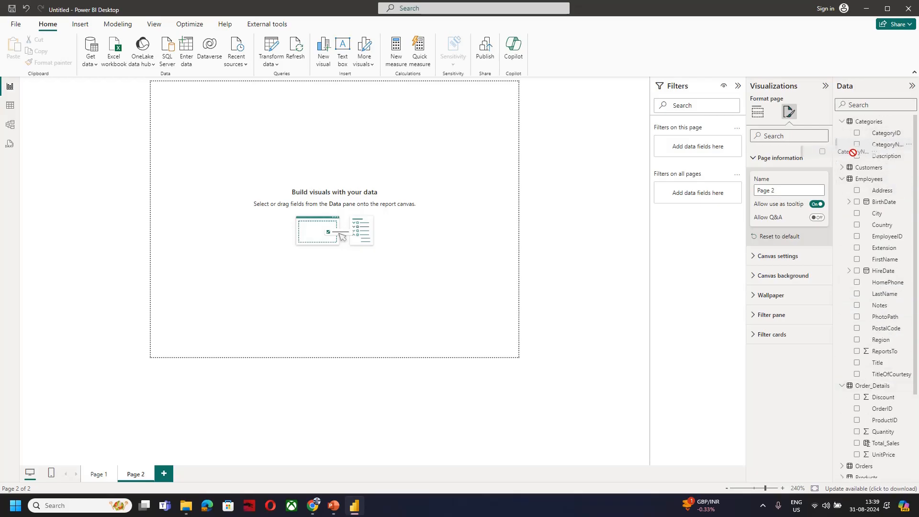
{"action": "left_click", "coordinate": [759, 113]}
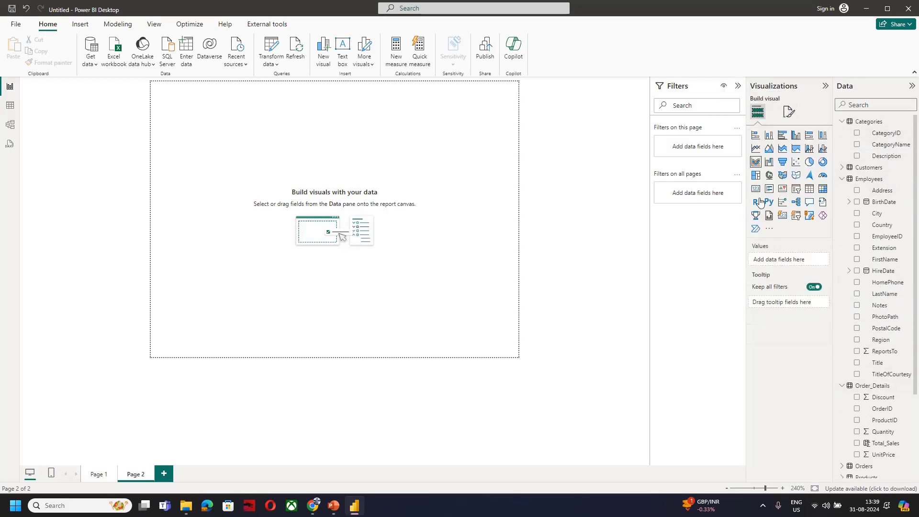
{"action": "left_click", "coordinate": [810, 161]}
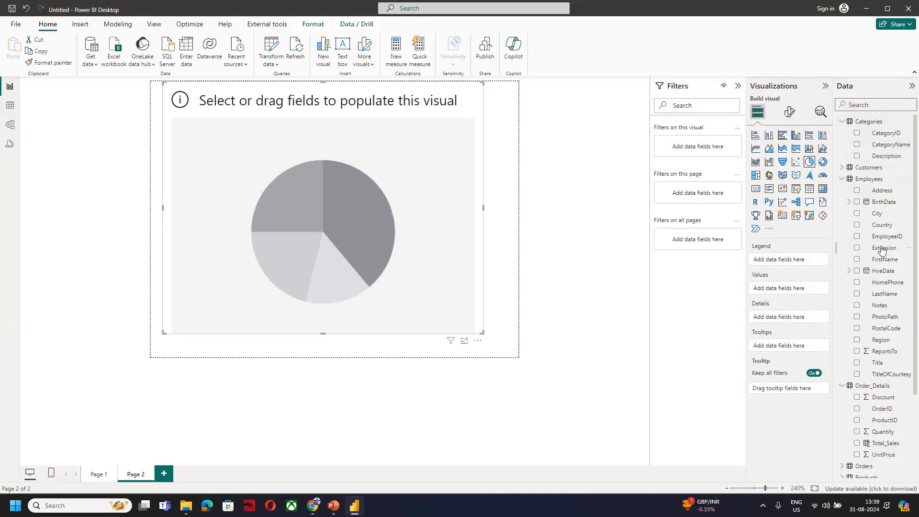
Use Country from the Employees table as the Page 2 pie chart's legend and Total_Sales as its values
{"action": "scroll", "coordinate": [882, 305], "scroll_direction": "down", "scroll_amount": 3}
{"action": "scroll", "coordinate": [883, 304], "scroll_direction": "down", "scroll_amount": 1}
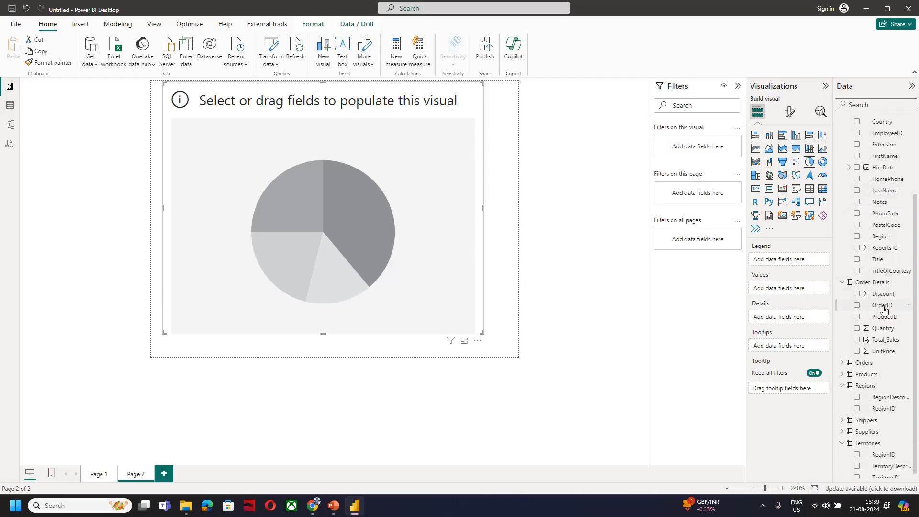
{"action": "scroll", "coordinate": [884, 310], "scroll_direction": "down", "scroll_amount": 1}
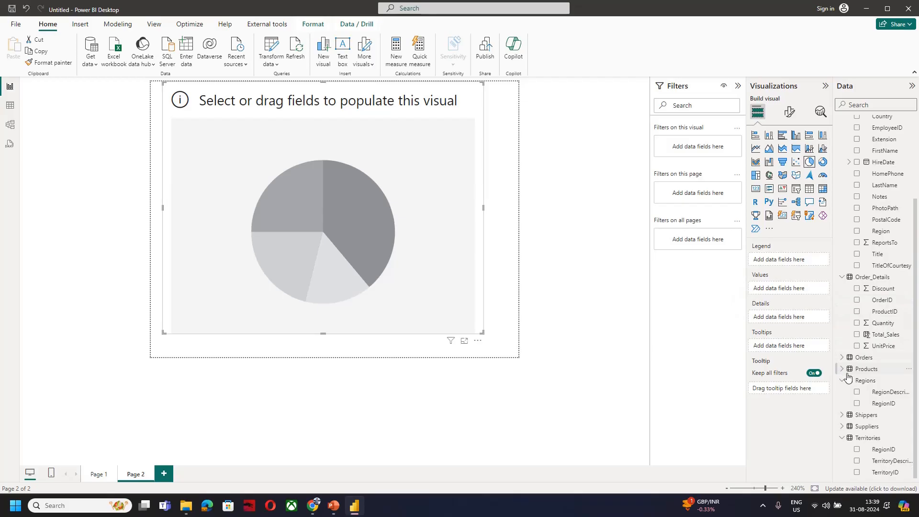
{"action": "scroll", "coordinate": [871, 289], "scroll_direction": "up", "scroll_amount": 3}
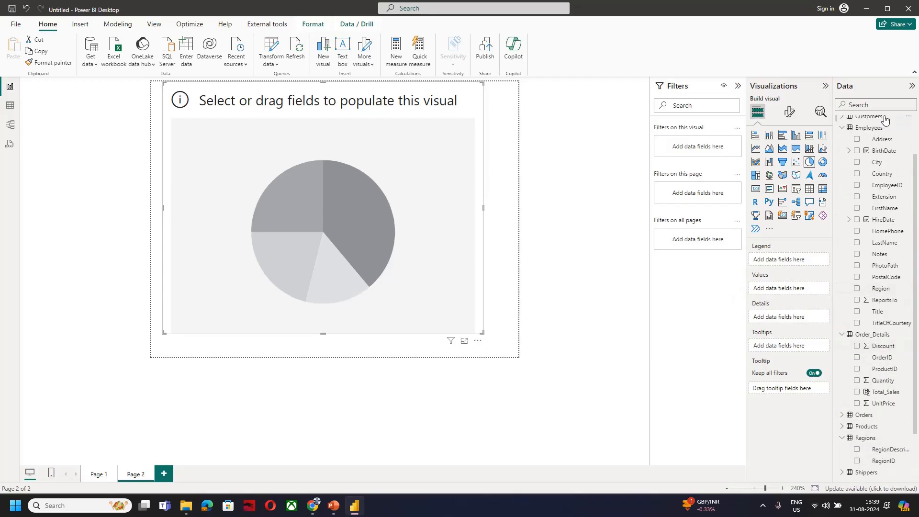
{"action": "left_click_drag", "start_coordinate": [880, 175], "coordinate": [826, 275]}
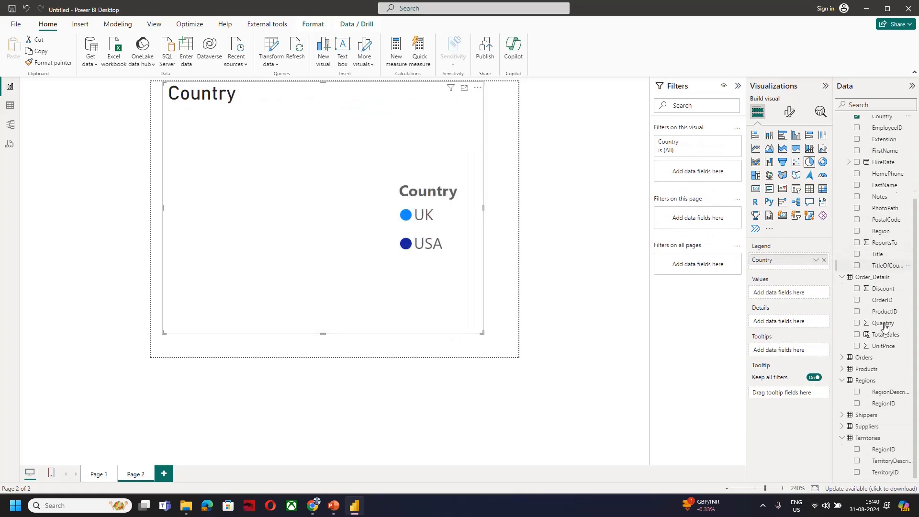
{"action": "scroll", "coordinate": [885, 330], "scroll_direction": "down", "scroll_amount": 3}
{"action": "left_click_drag", "start_coordinate": [885, 338], "coordinate": [780, 294]}
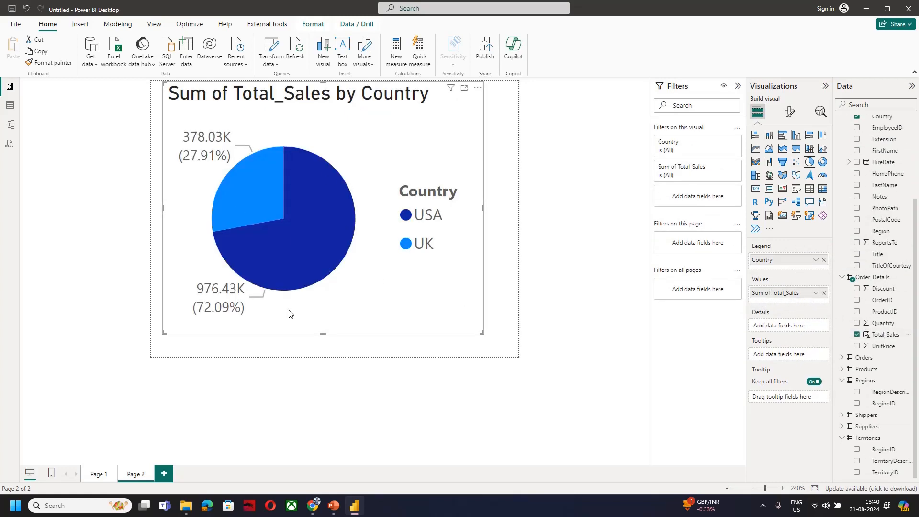
Return to Page 1, select the category pie chart and look over its formatting and analytics options
{"action": "left_click", "coordinate": [98, 475]}
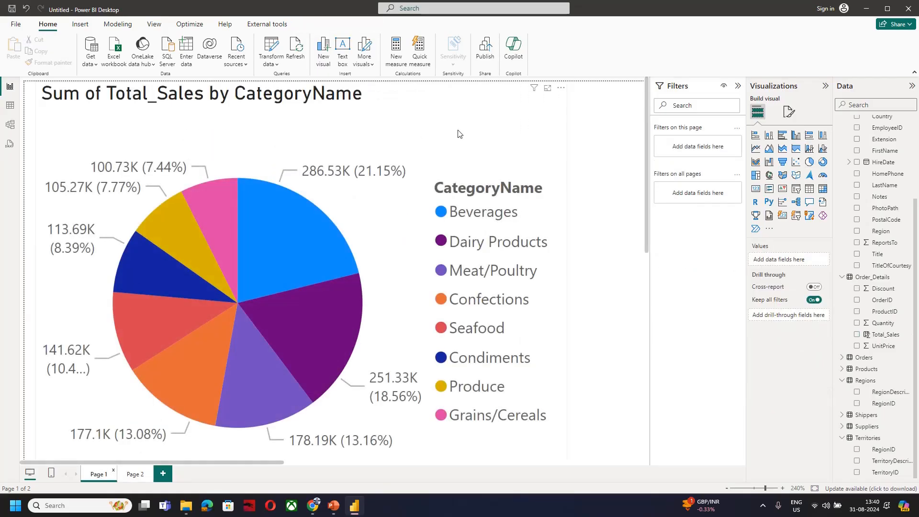
{"action": "scroll", "coordinate": [457, 133], "scroll_direction": "down", "scroll_amount": 2}
{"action": "scroll", "coordinate": [458, 136], "scroll_direction": "down", "scroll_amount": 2}
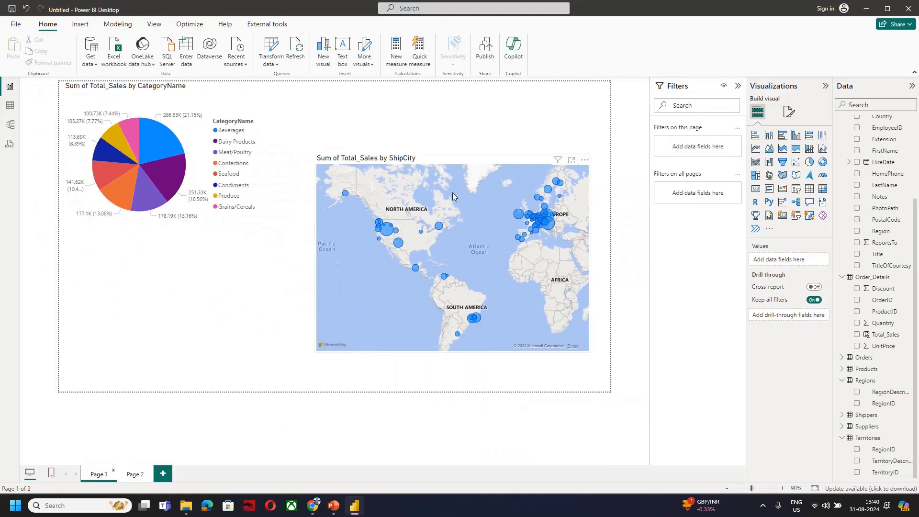
{"action": "left_click", "coordinate": [259, 136]}
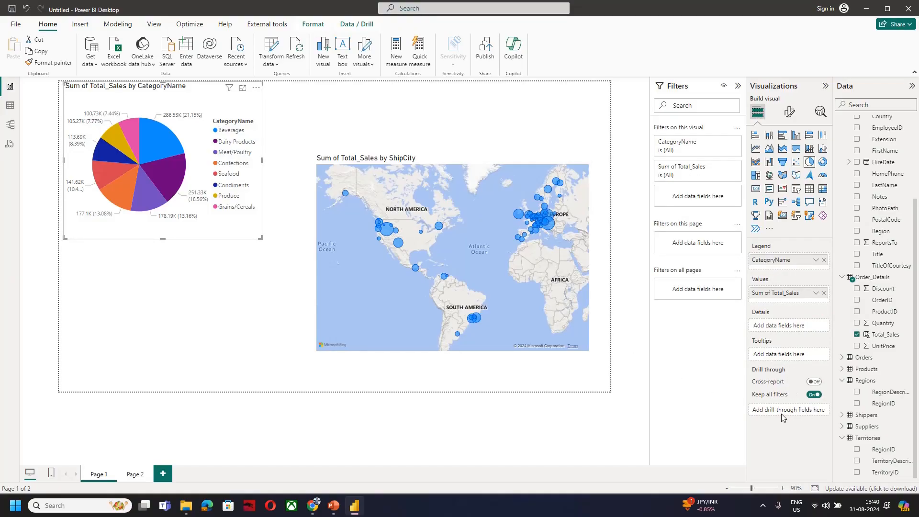
{"action": "left_click", "coordinate": [790, 112]}
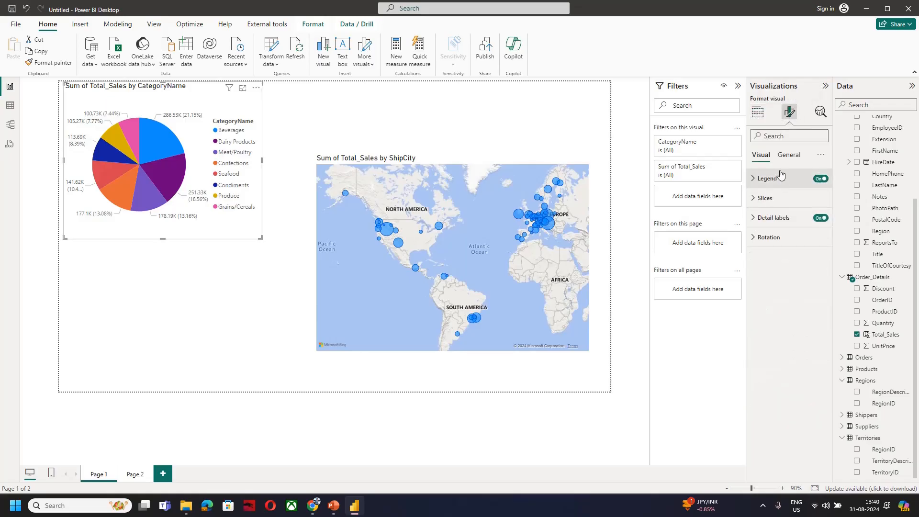
{"action": "left_click", "coordinate": [821, 113]}
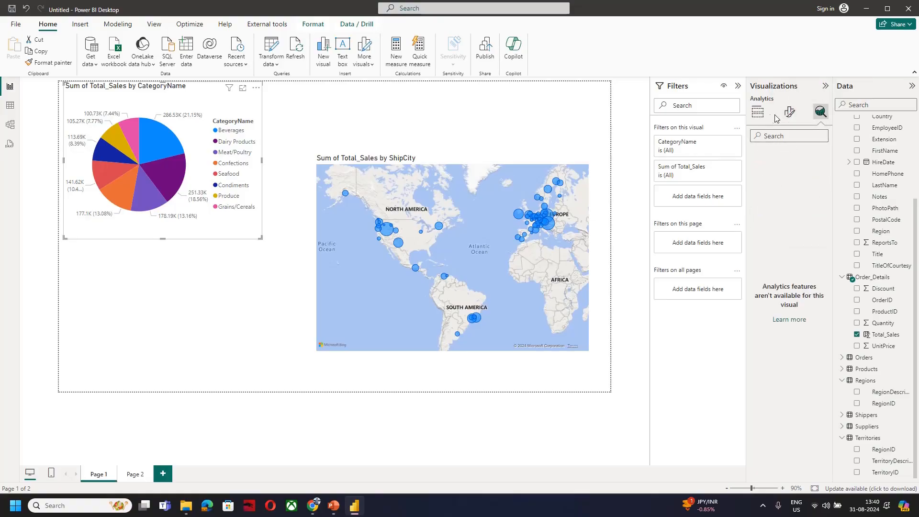
{"action": "left_click", "coordinate": [758, 112]}
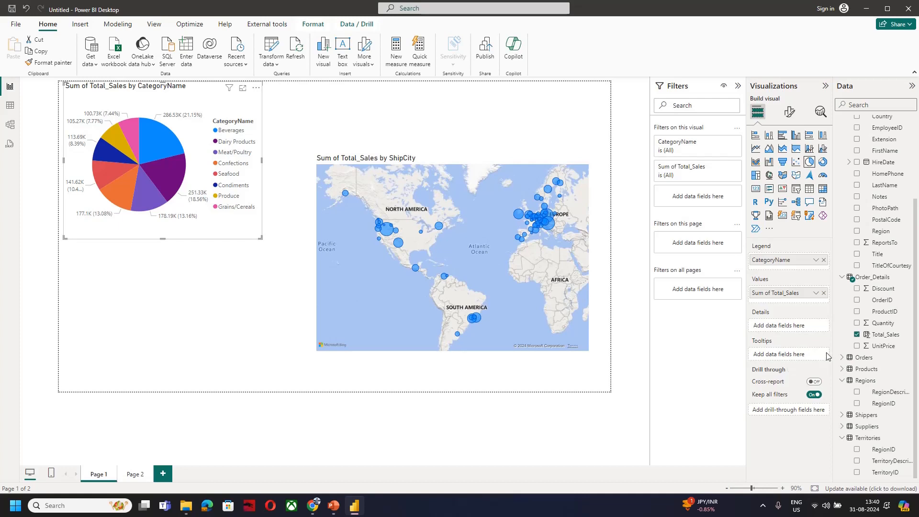
Try UnitPrice as a tooltip field on the category pie chart, turn on cross-report drill-through and remove UnitPrice
{"action": "left_click_drag", "start_coordinate": [882, 347], "coordinate": [795, 357]}
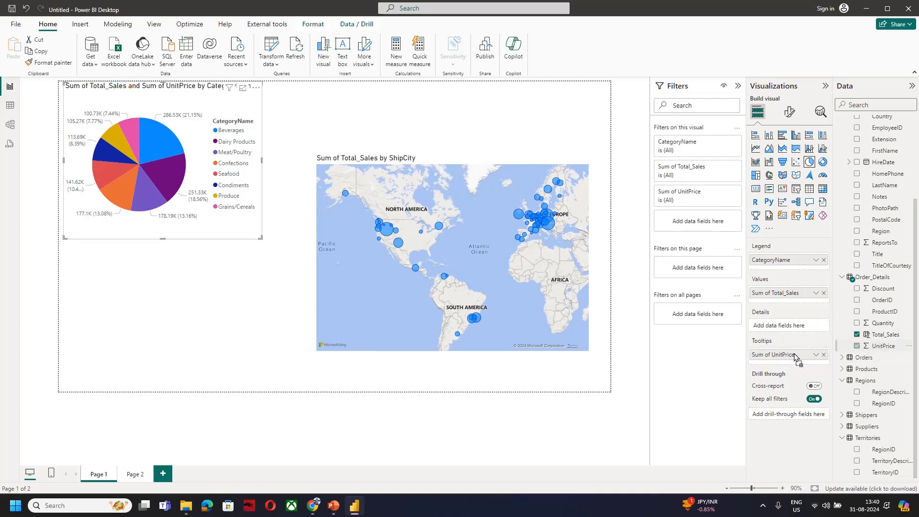
{"action": "mouse_move", "coordinate": [160, 186]}
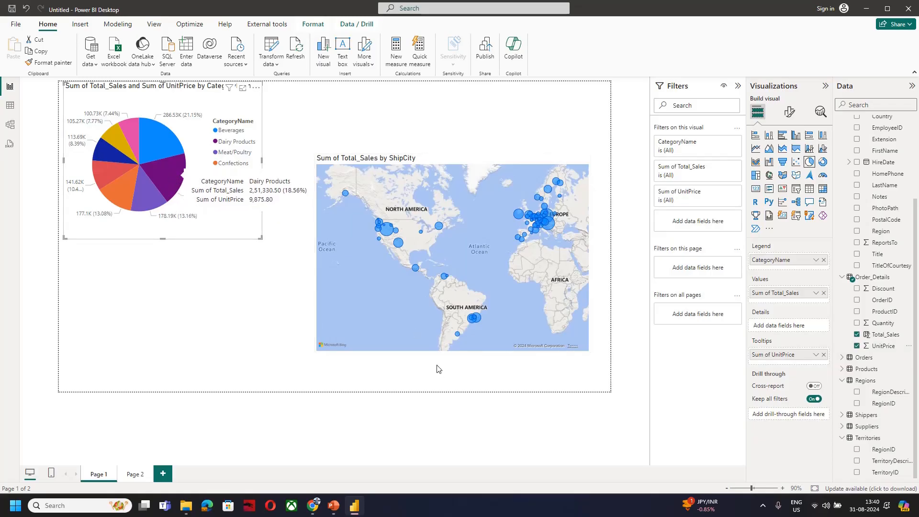
{"action": "left_click", "coordinate": [814, 386]}
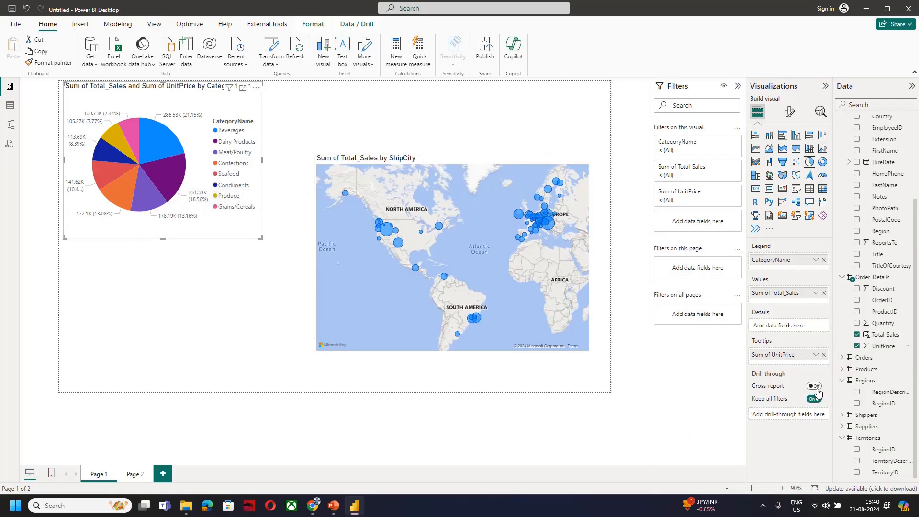
{"action": "left_click", "coordinate": [824, 355]}
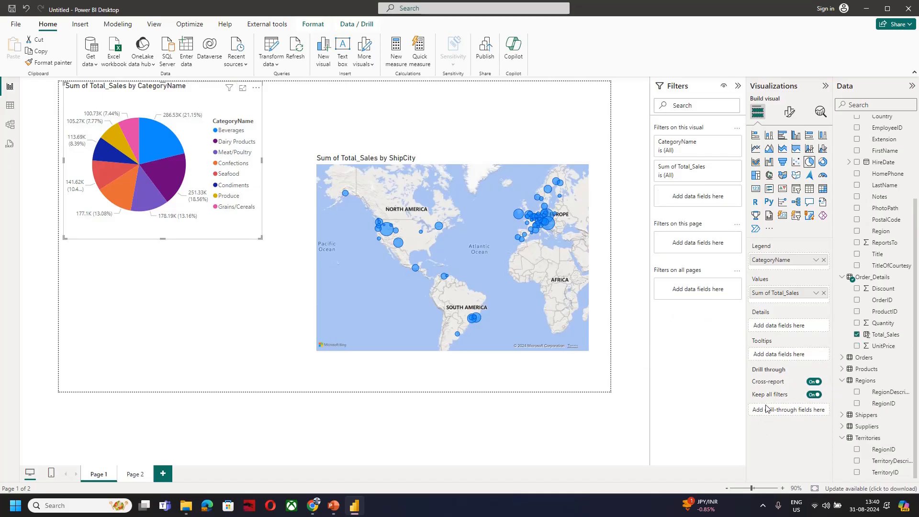
Set the category pie chart's tooltip to the report page Page 2 and preview it on several slices
{"action": "left_click", "coordinate": [790, 112]}
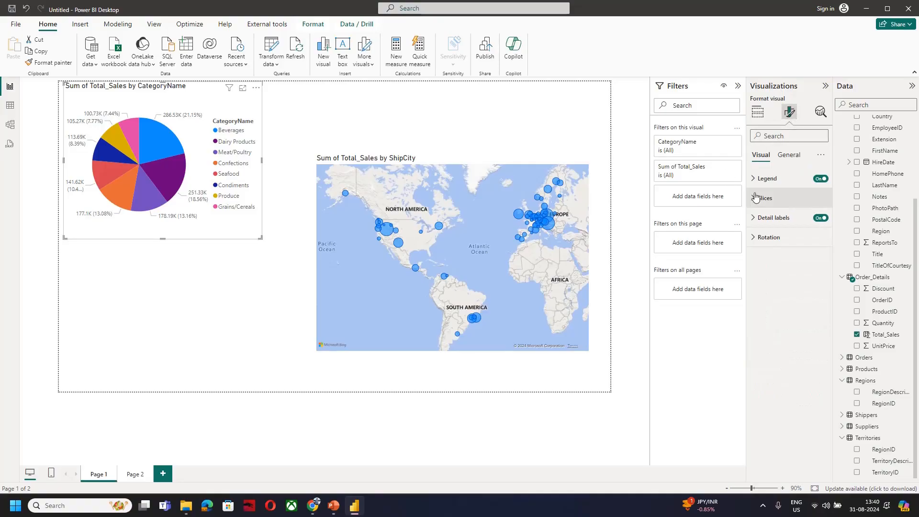
{"action": "left_click", "coordinate": [789, 155]}
{"action": "left_click", "coordinate": [759, 259]}
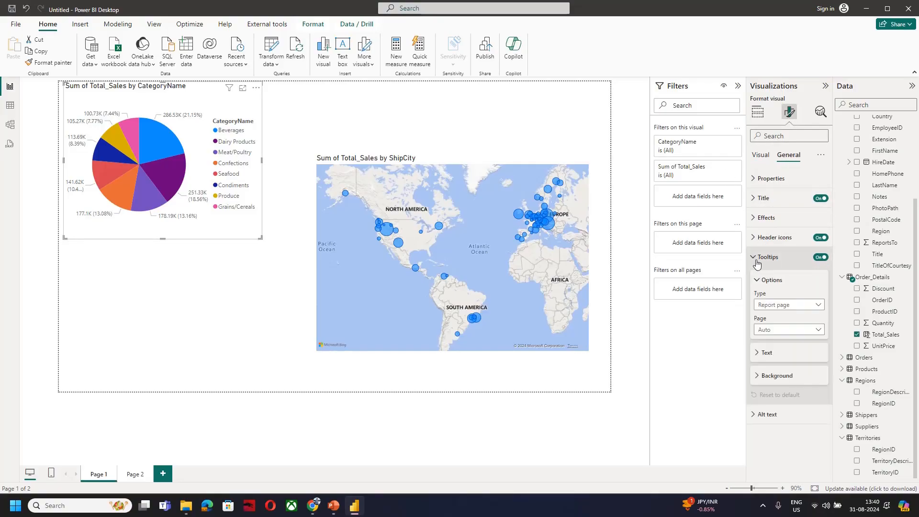
{"action": "left_click", "coordinate": [792, 309]}
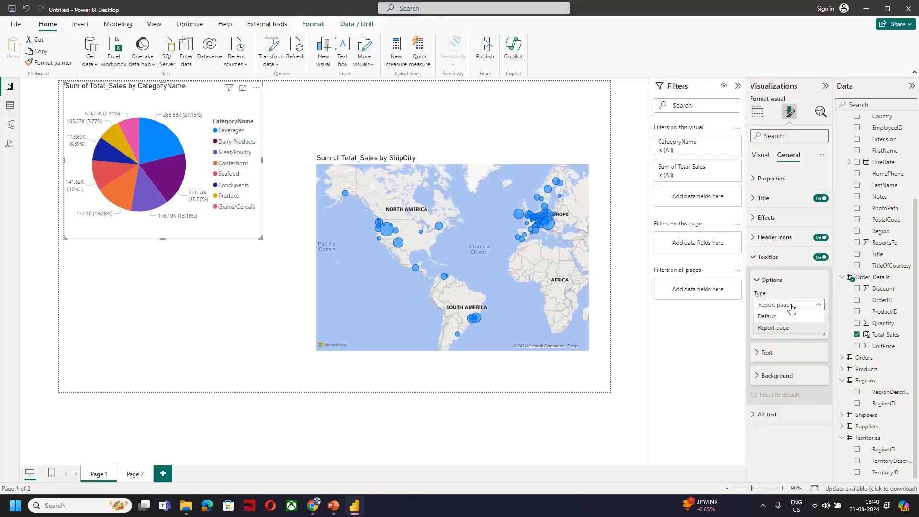
{"action": "left_click", "coordinate": [791, 307]}
{"action": "left_click", "coordinate": [791, 330]}
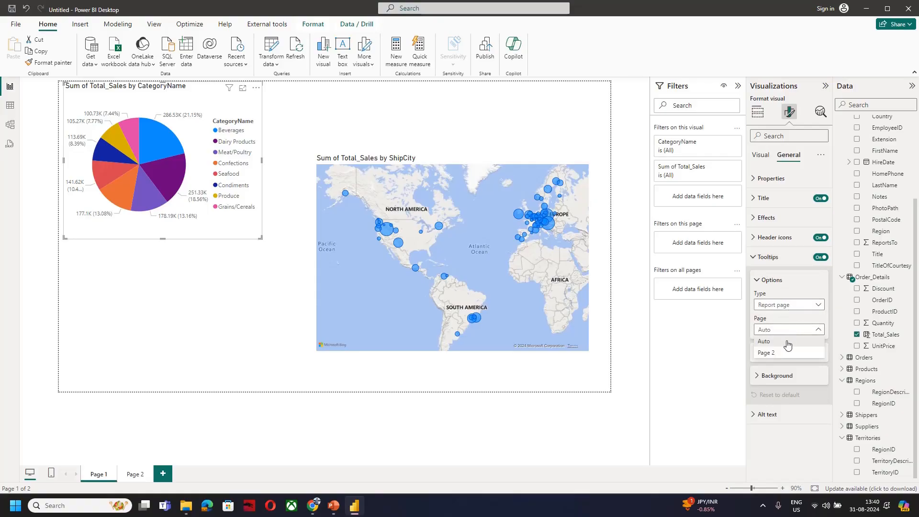
{"action": "left_click", "coordinate": [781, 353]}
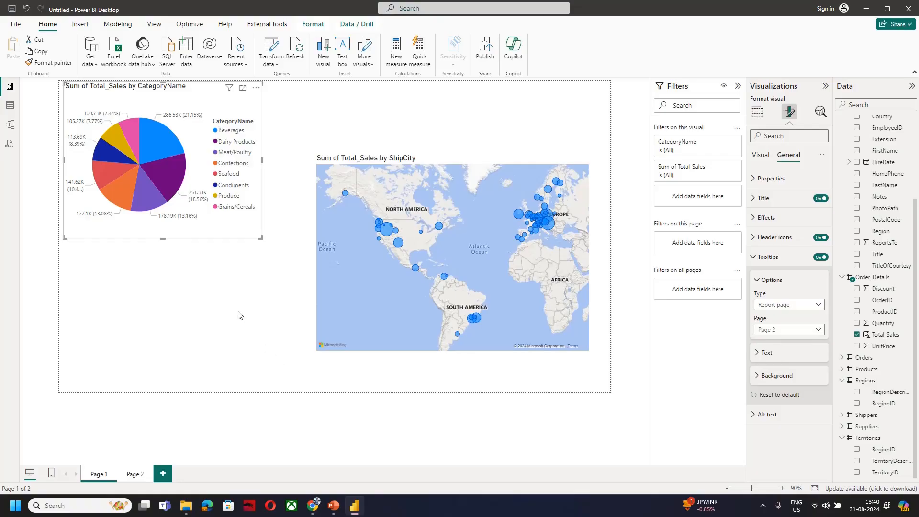
{"action": "mouse_move", "coordinate": [171, 191]}
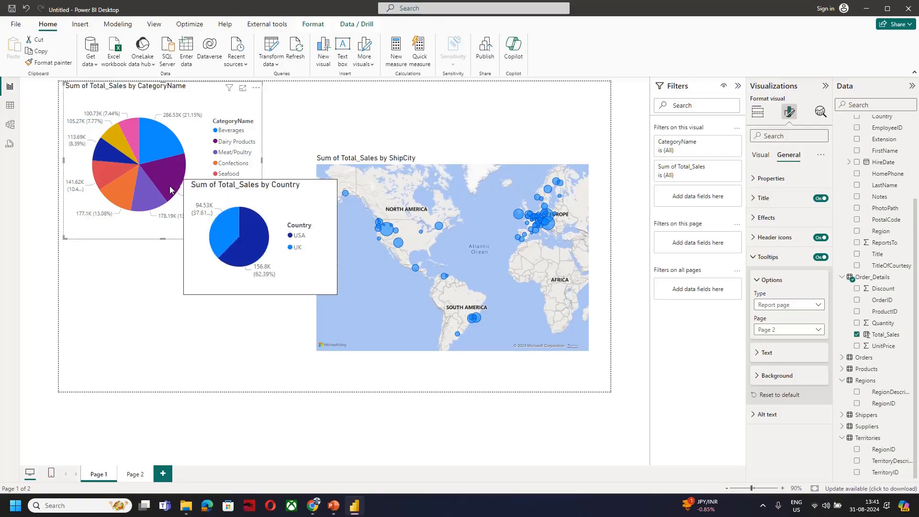
{"action": "mouse_move", "coordinate": [120, 192]}
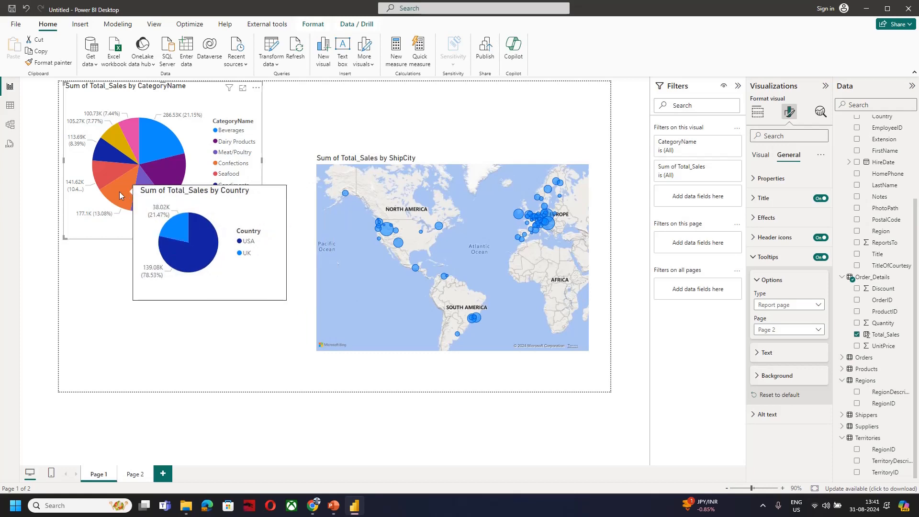
{"action": "mouse_move", "coordinate": [129, 147]}
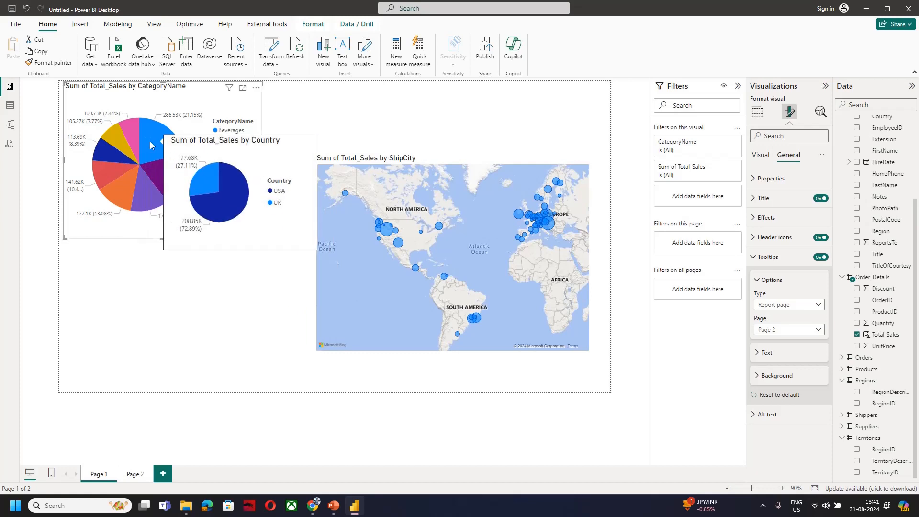
Set the ShipCity map's tooltip page to Page 2 and preview the tooltip on its city bubbles
{"action": "mouse_move", "coordinate": [388, 234]}
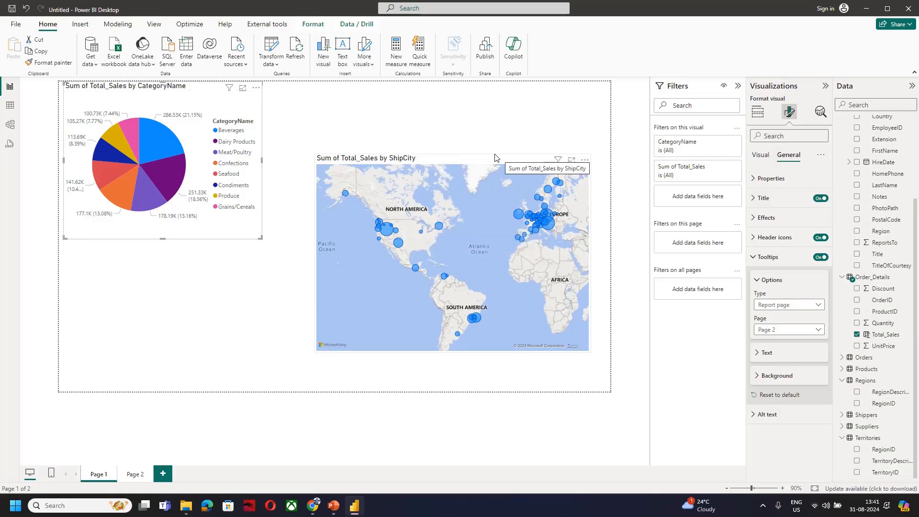
{"action": "left_click", "coordinate": [543, 162]}
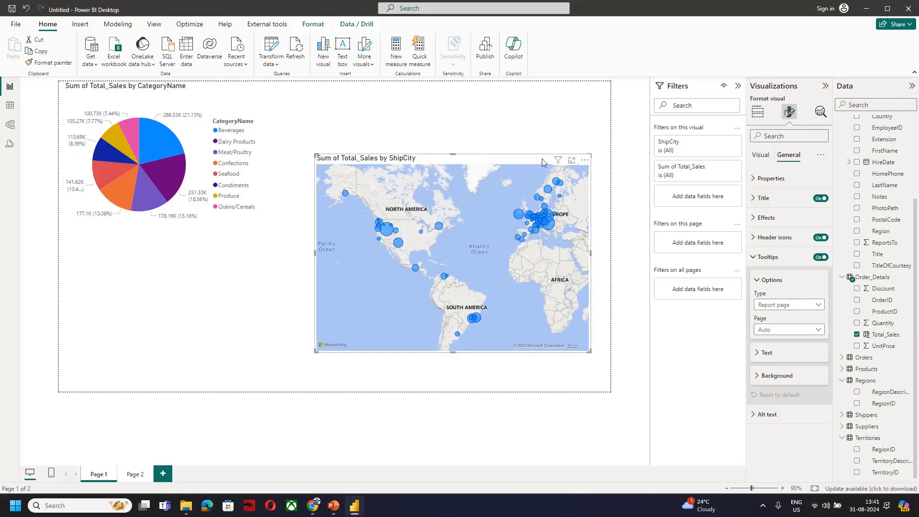
{"action": "left_click", "coordinate": [808, 331]}
{"action": "left_click", "coordinate": [790, 357]}
{"action": "mouse_move", "coordinate": [387, 234]}
{"action": "mouse_move", "coordinate": [348, 198]}
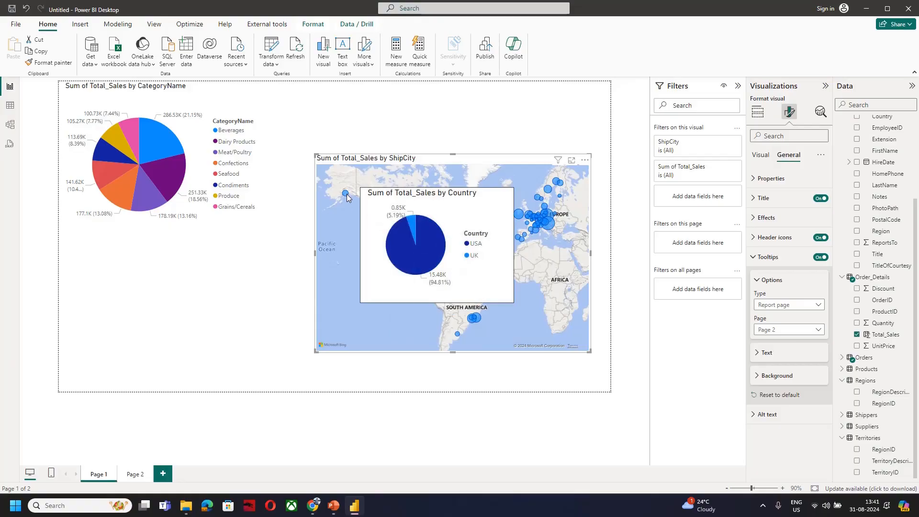
{"action": "mouse_move", "coordinate": [154, 157]}
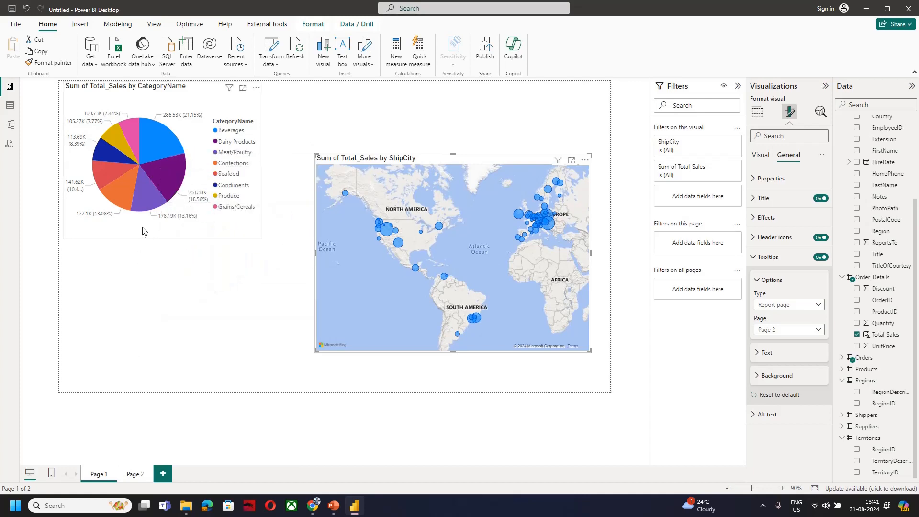
Switch to the Google Meet tab in the browser to check the call and return to the Power BI report
{"action": "key", "text": "alt+Tab"}
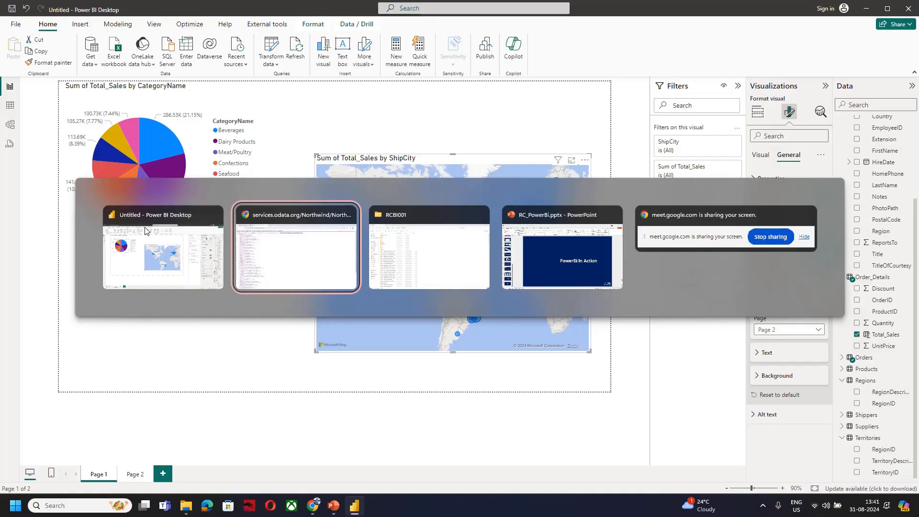
{"action": "key", "text": "alt+shift+Tab"}
{"action": "key", "text": "alt+Tab"}
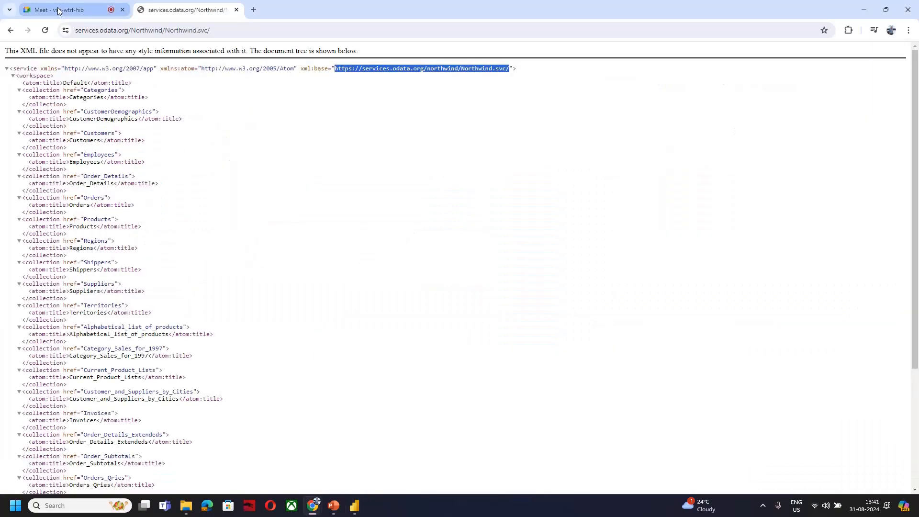
{"action": "left_click", "coordinate": [58, 11]}
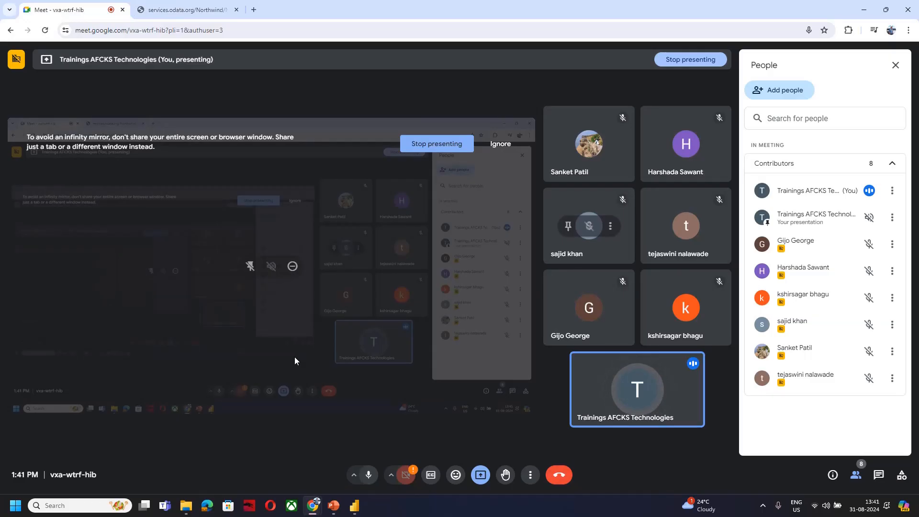
{"action": "key", "text": "alt+Tab"}
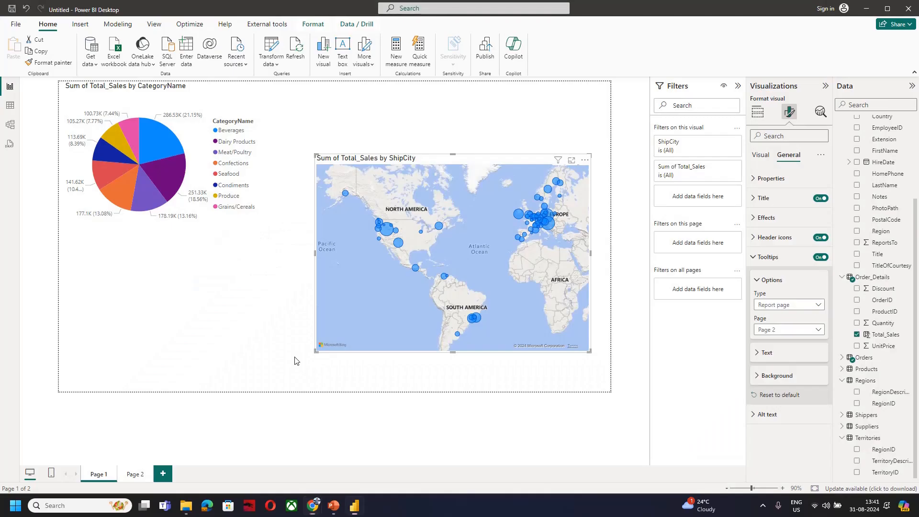
Enlarge the category pie chart until it nearly reaches the map and preview the tooltip on the Dairy Products slice
{"action": "left_click", "coordinate": [260, 237]}
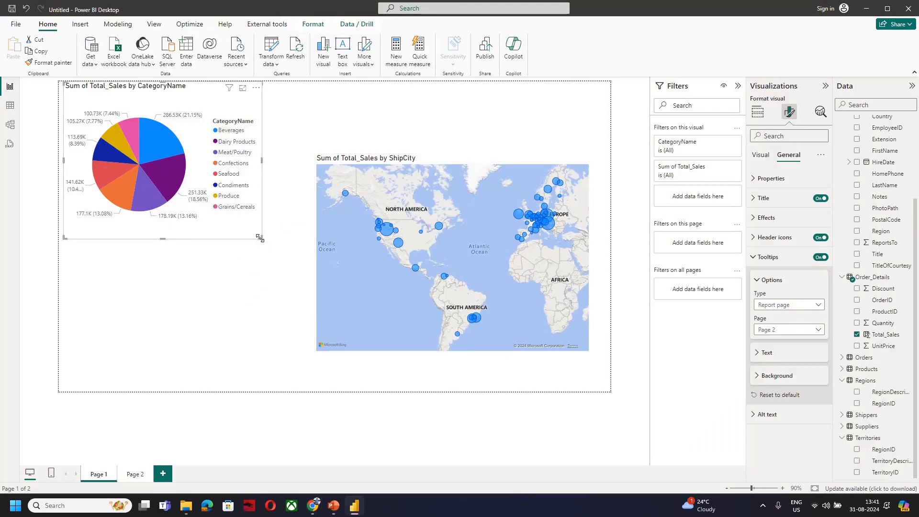
{"action": "left_click_drag", "start_coordinate": [261, 238], "coordinate": [312, 309]}
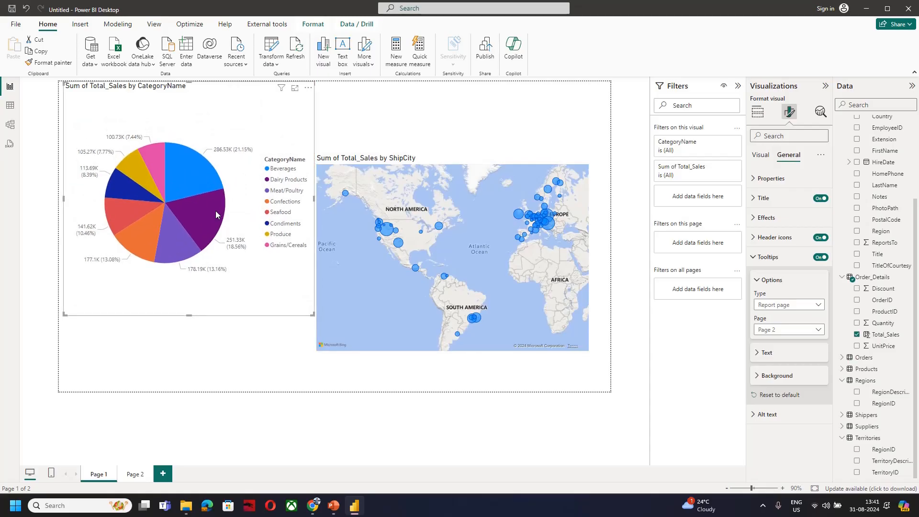
{"action": "mouse_move", "coordinate": [213, 210]}
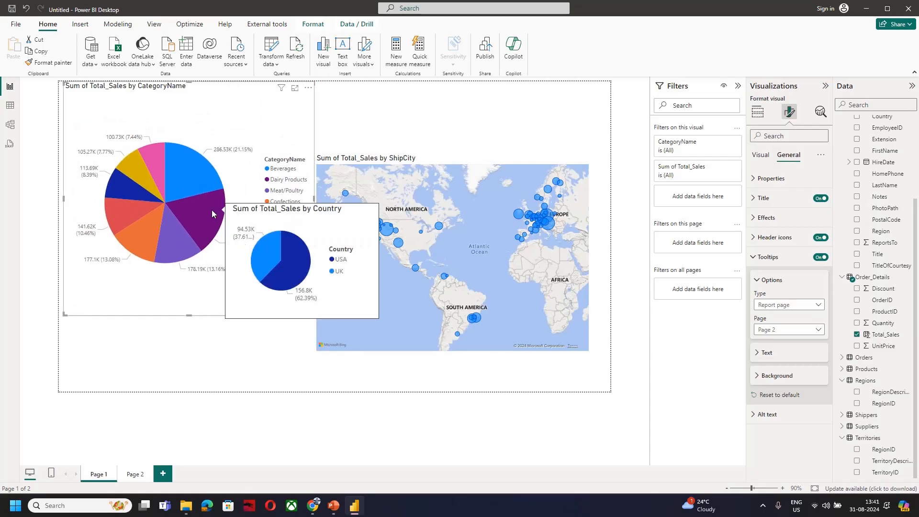
Check the Google Meet call again and bring up slide 21, Next Steps, in the RC_PowerBi.pptx presentation in PowerPoint
{"action": "key", "text": "alt+Tab"}
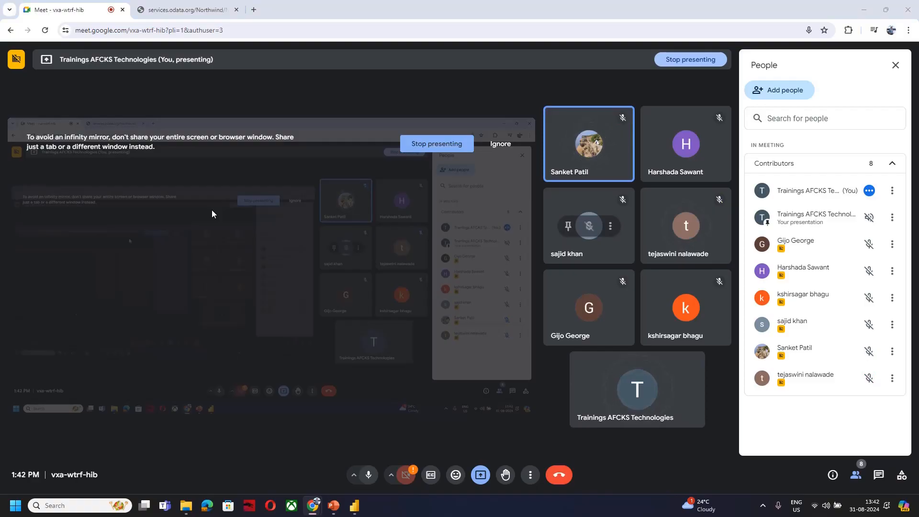
{"action": "key", "text": "alt+Tab"}
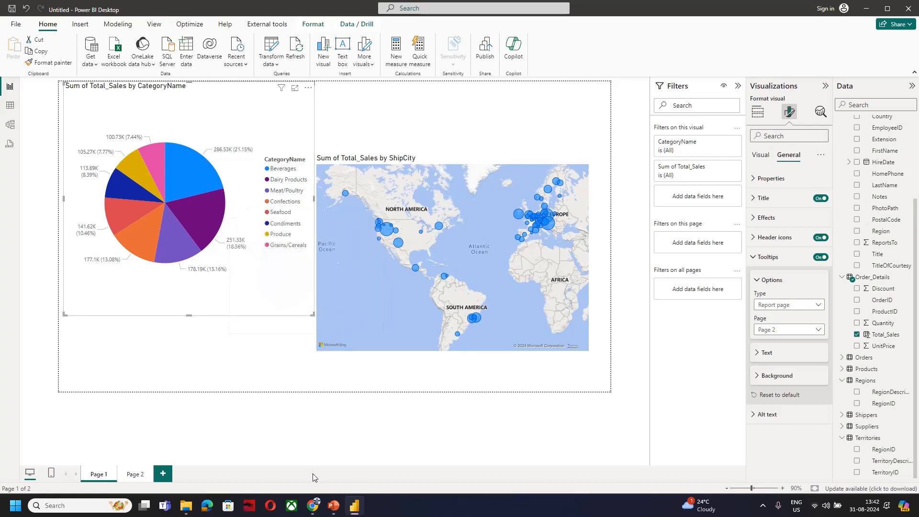
{"action": "mouse_move", "coordinate": [334, 506]}
{"action": "left_click", "coordinate": [335, 473]}
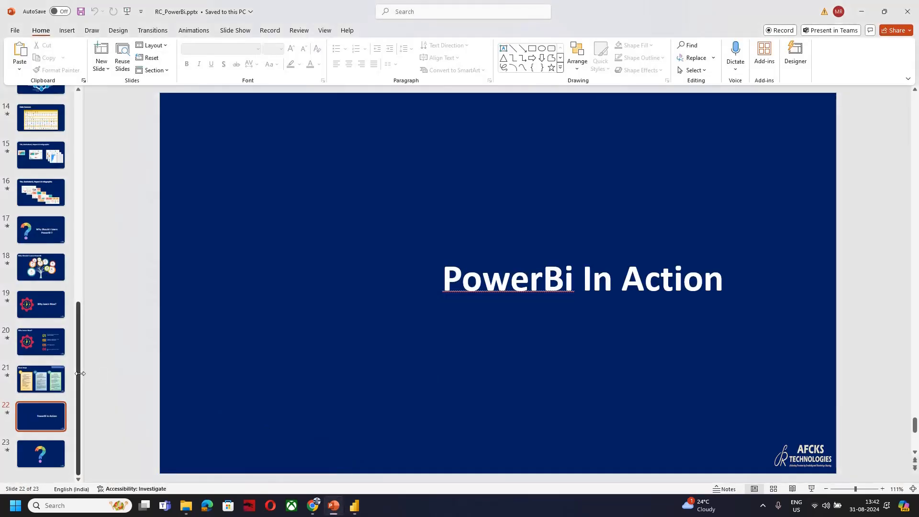
{"action": "left_click", "coordinate": [46, 387]}
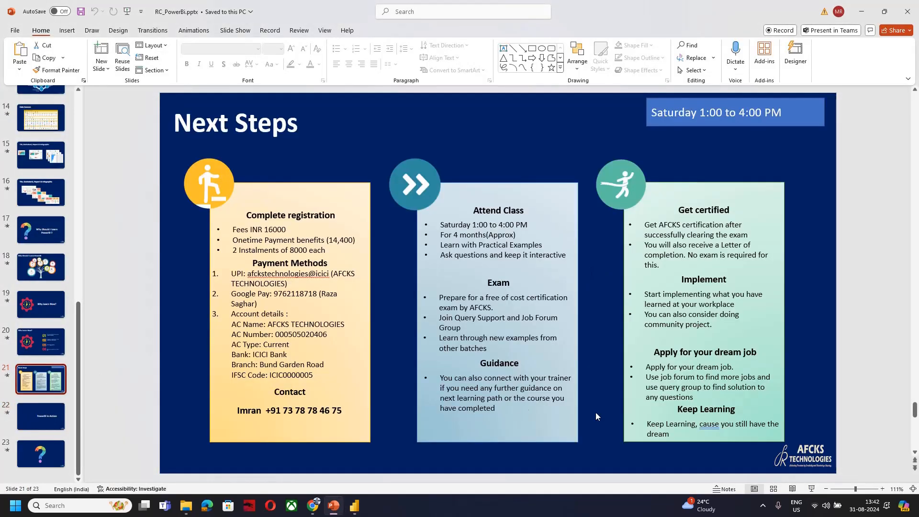